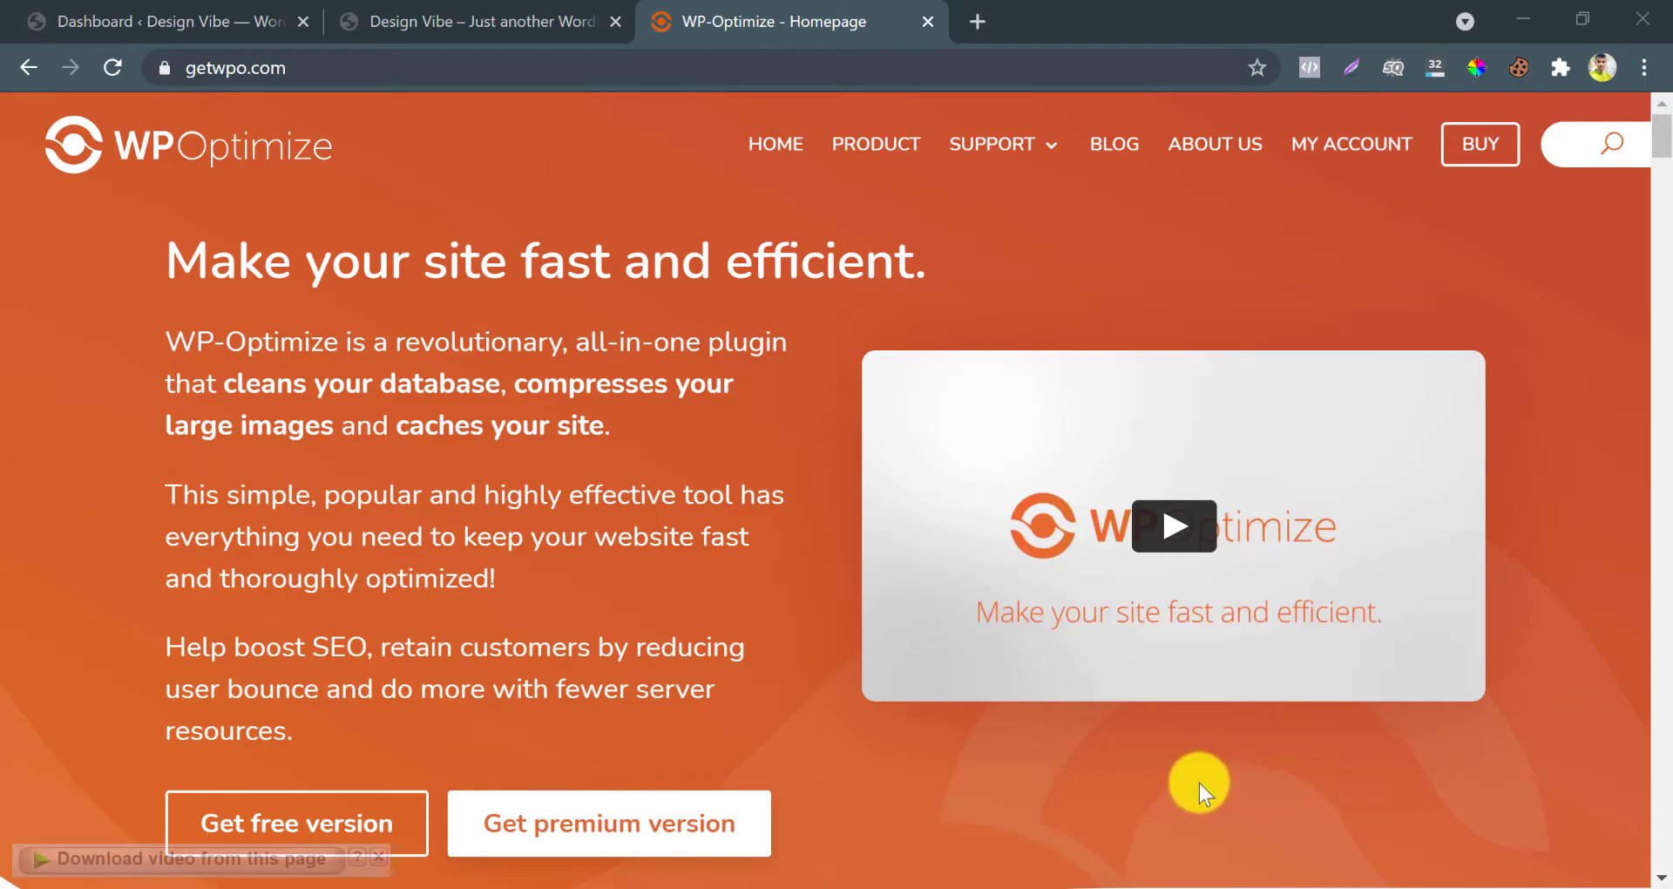
# Switch to the Design Vibe front page and scroll through the Woofs & Purrs homepage
pyautogui.click(512, 19)
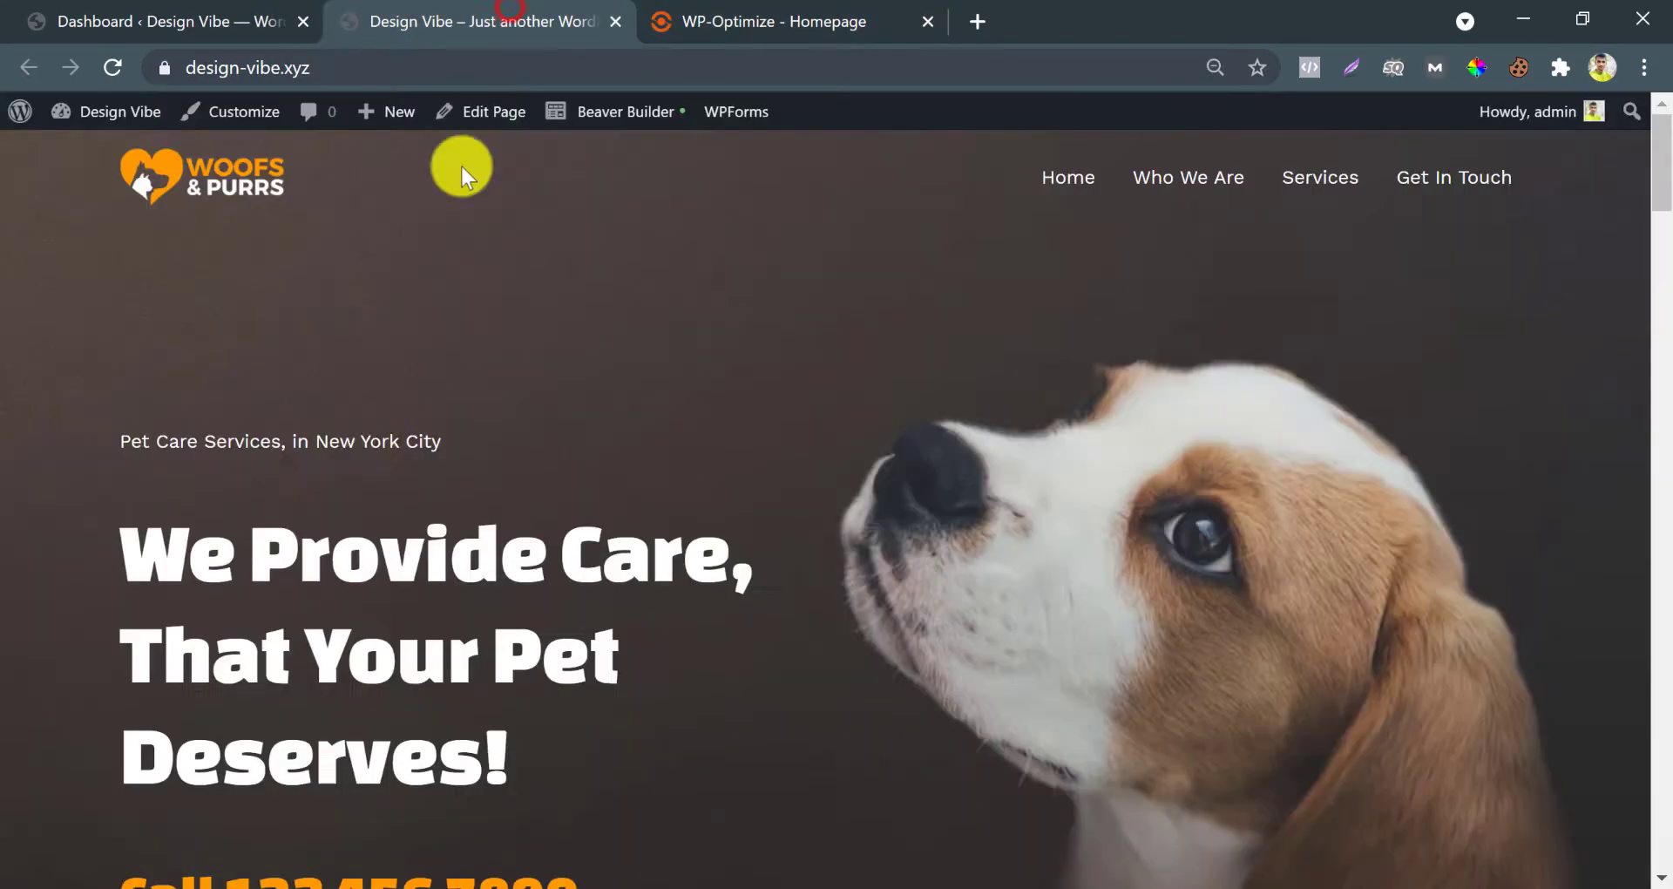
pyautogui.scroll(-15, 359, 504)
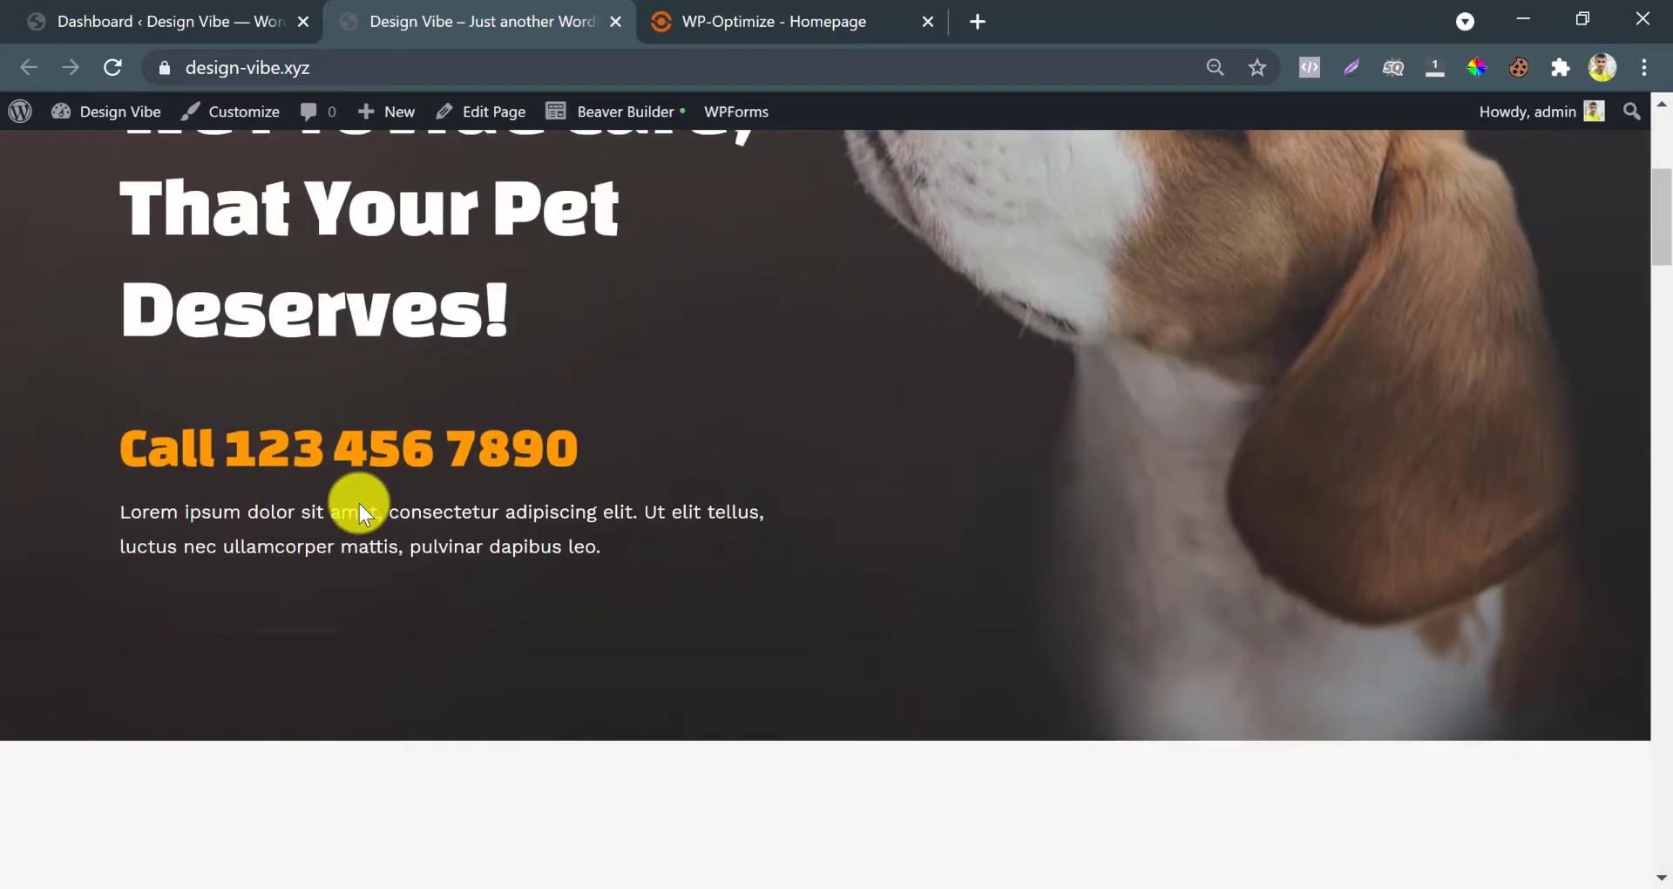
pyautogui.scroll(-15, 359, 504)
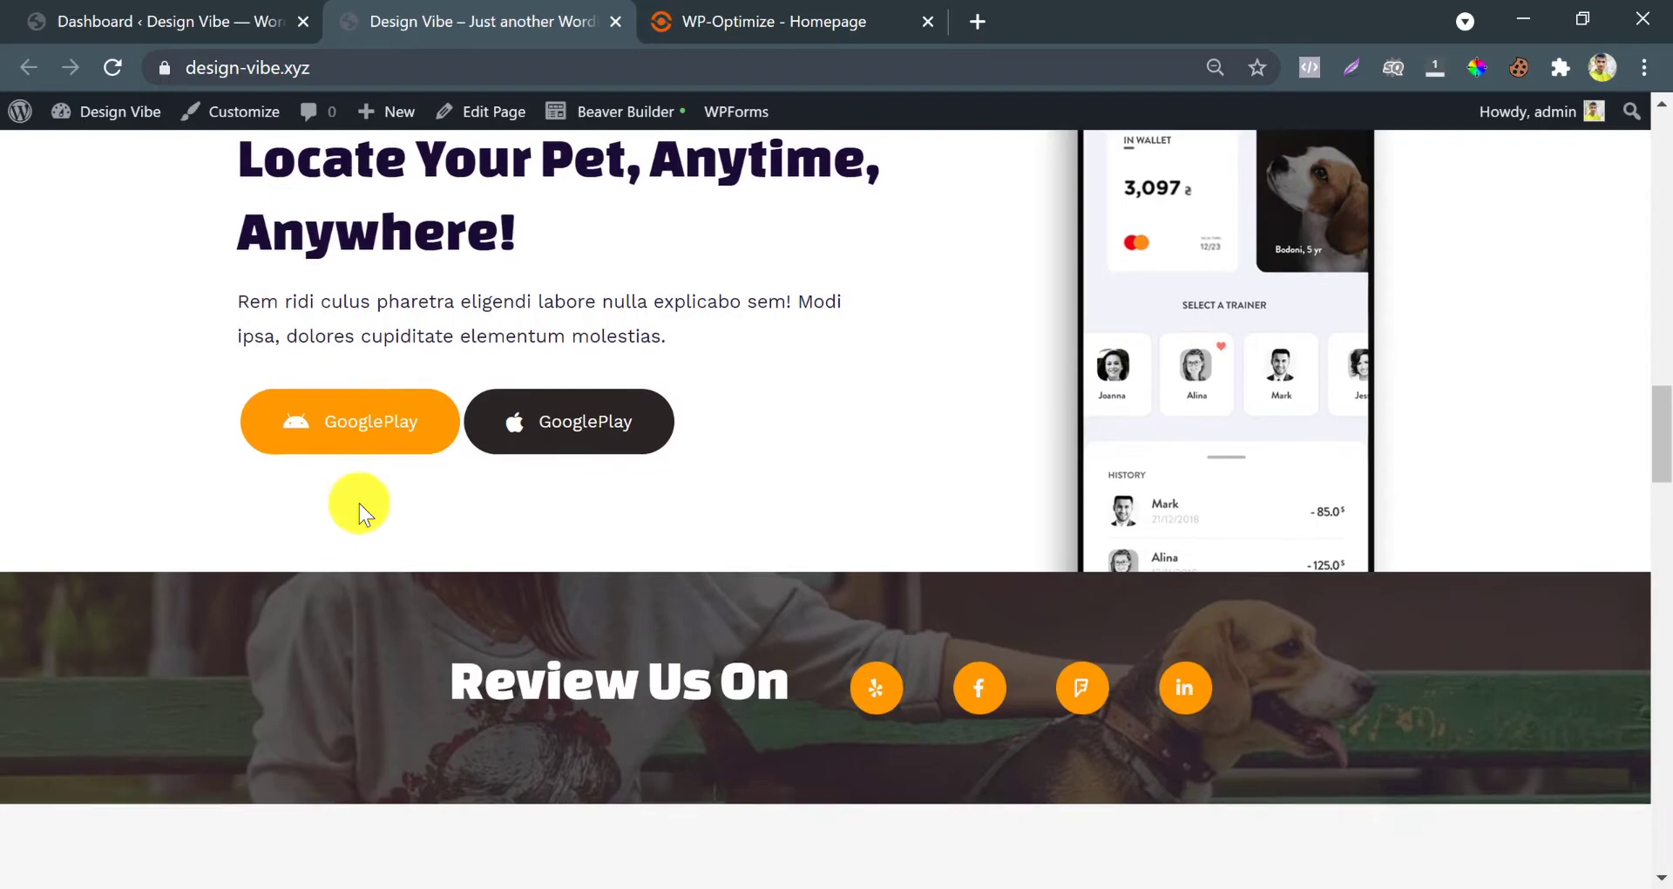
pyautogui.scroll(-14, 359, 504)
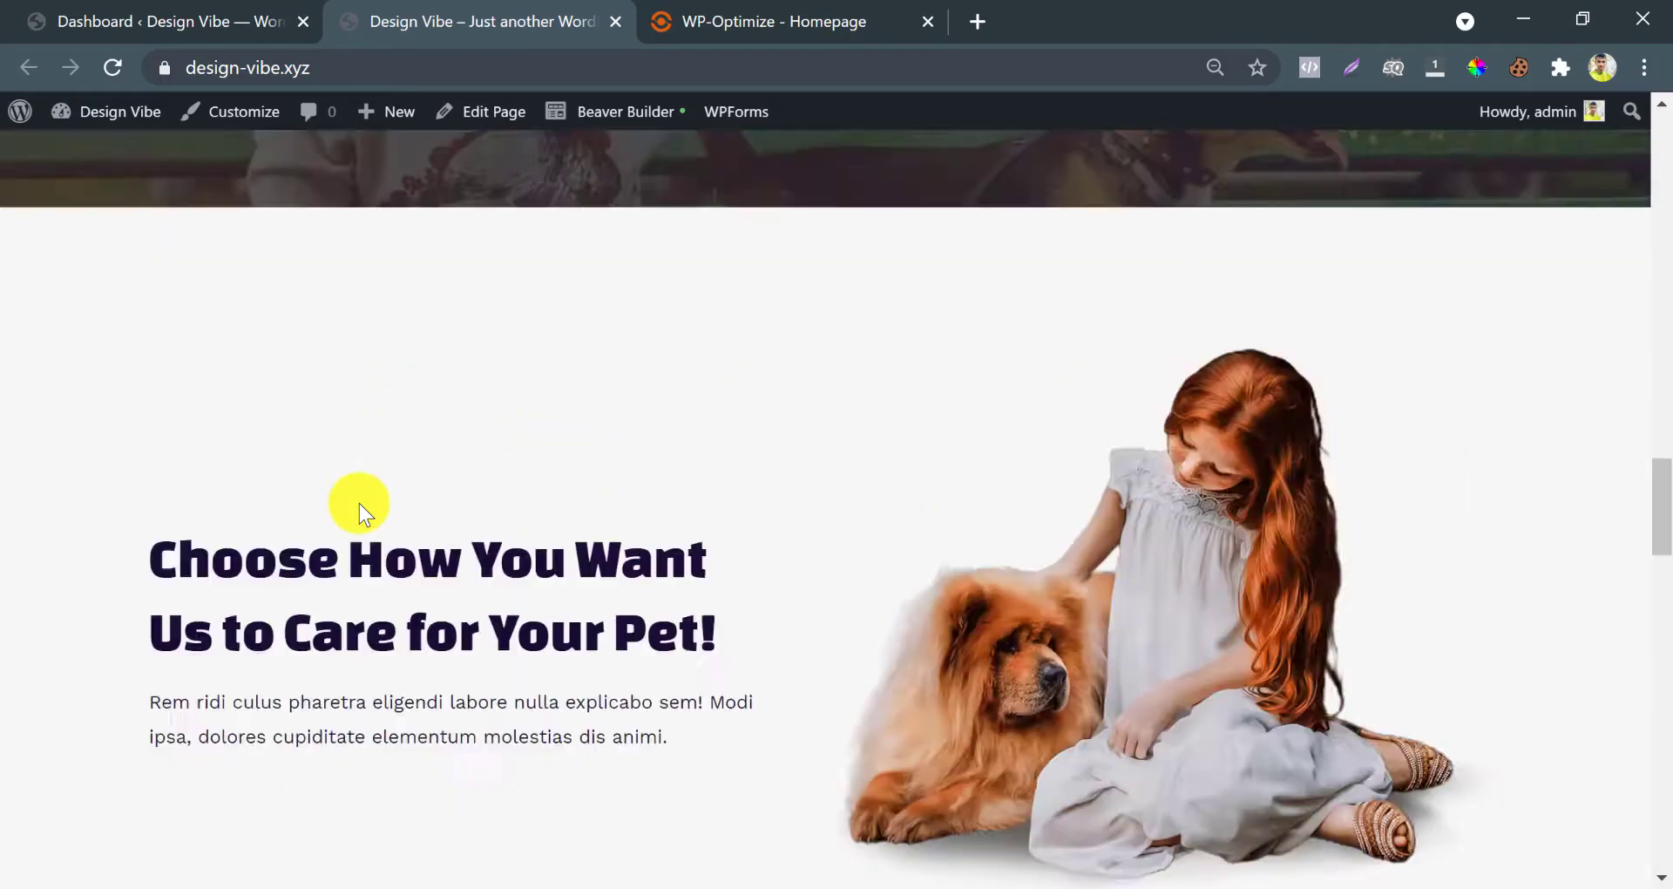
pyautogui.scroll(20, 359, 514)
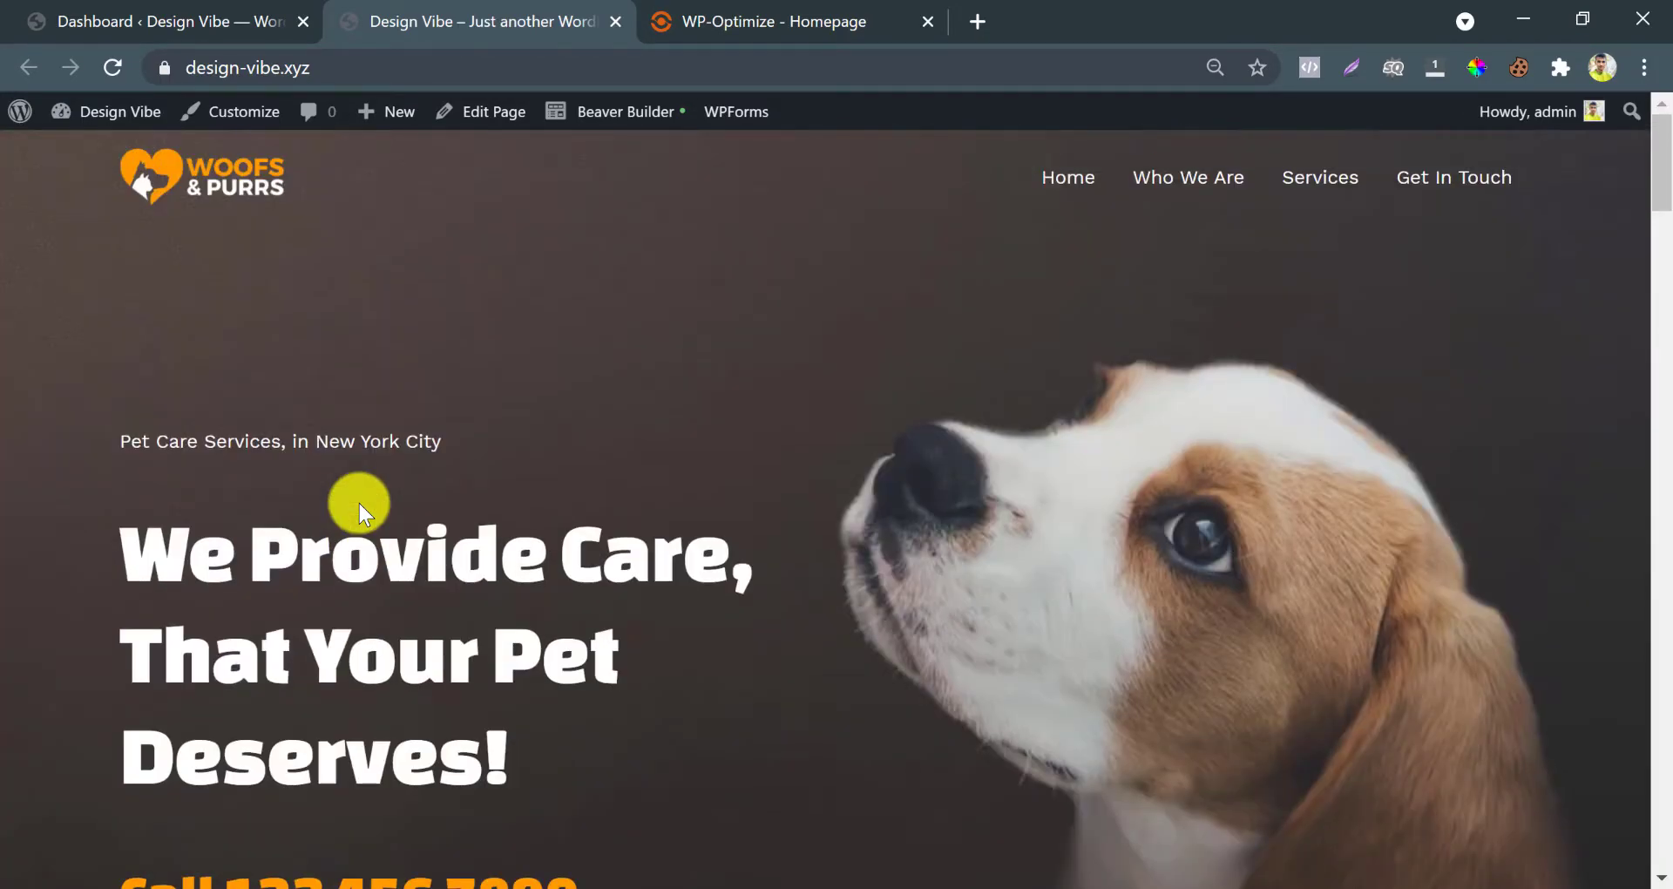
# Return to the WordPress Dashboard and go to Plugins > Add New
pyautogui.click(175, 22)
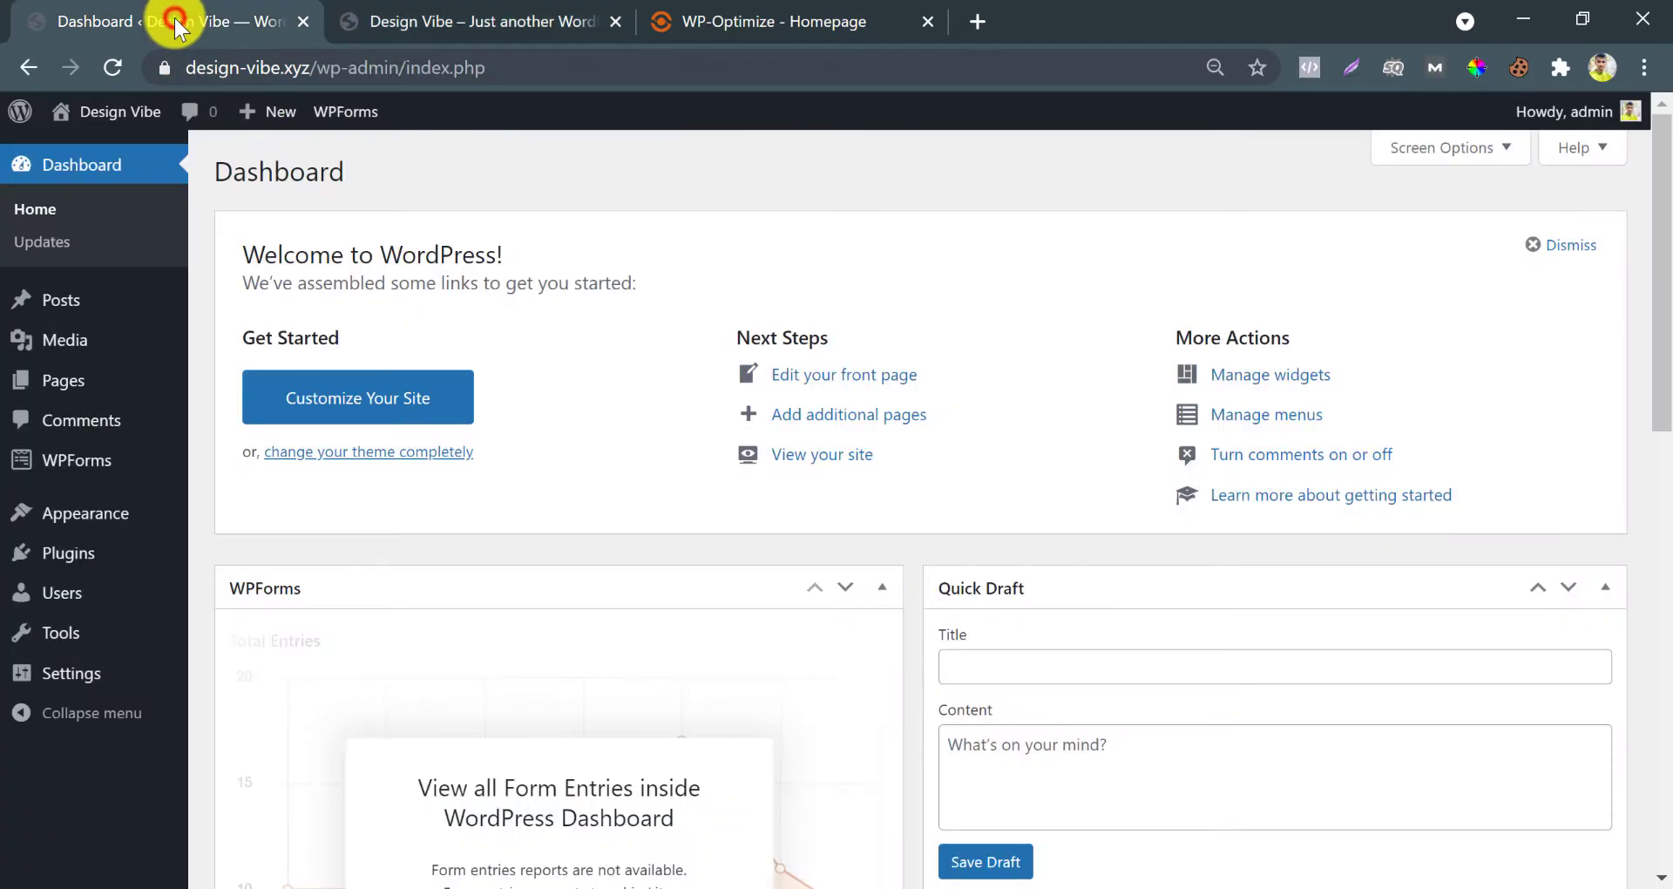
pyautogui.moveTo(68, 553)
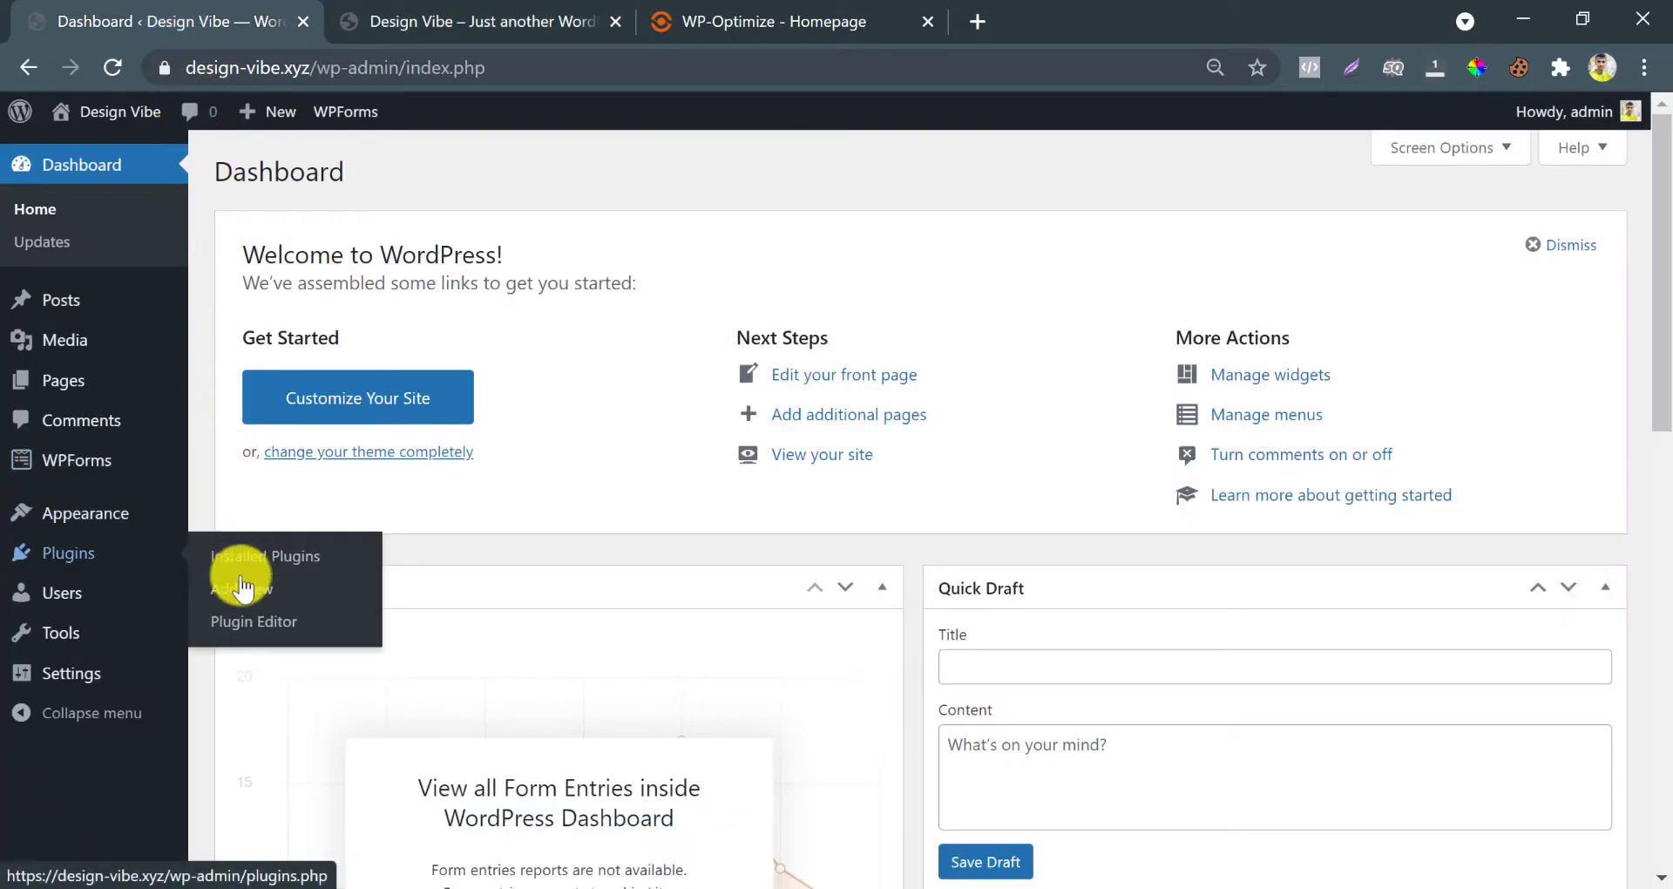
pyautogui.click(242, 588)
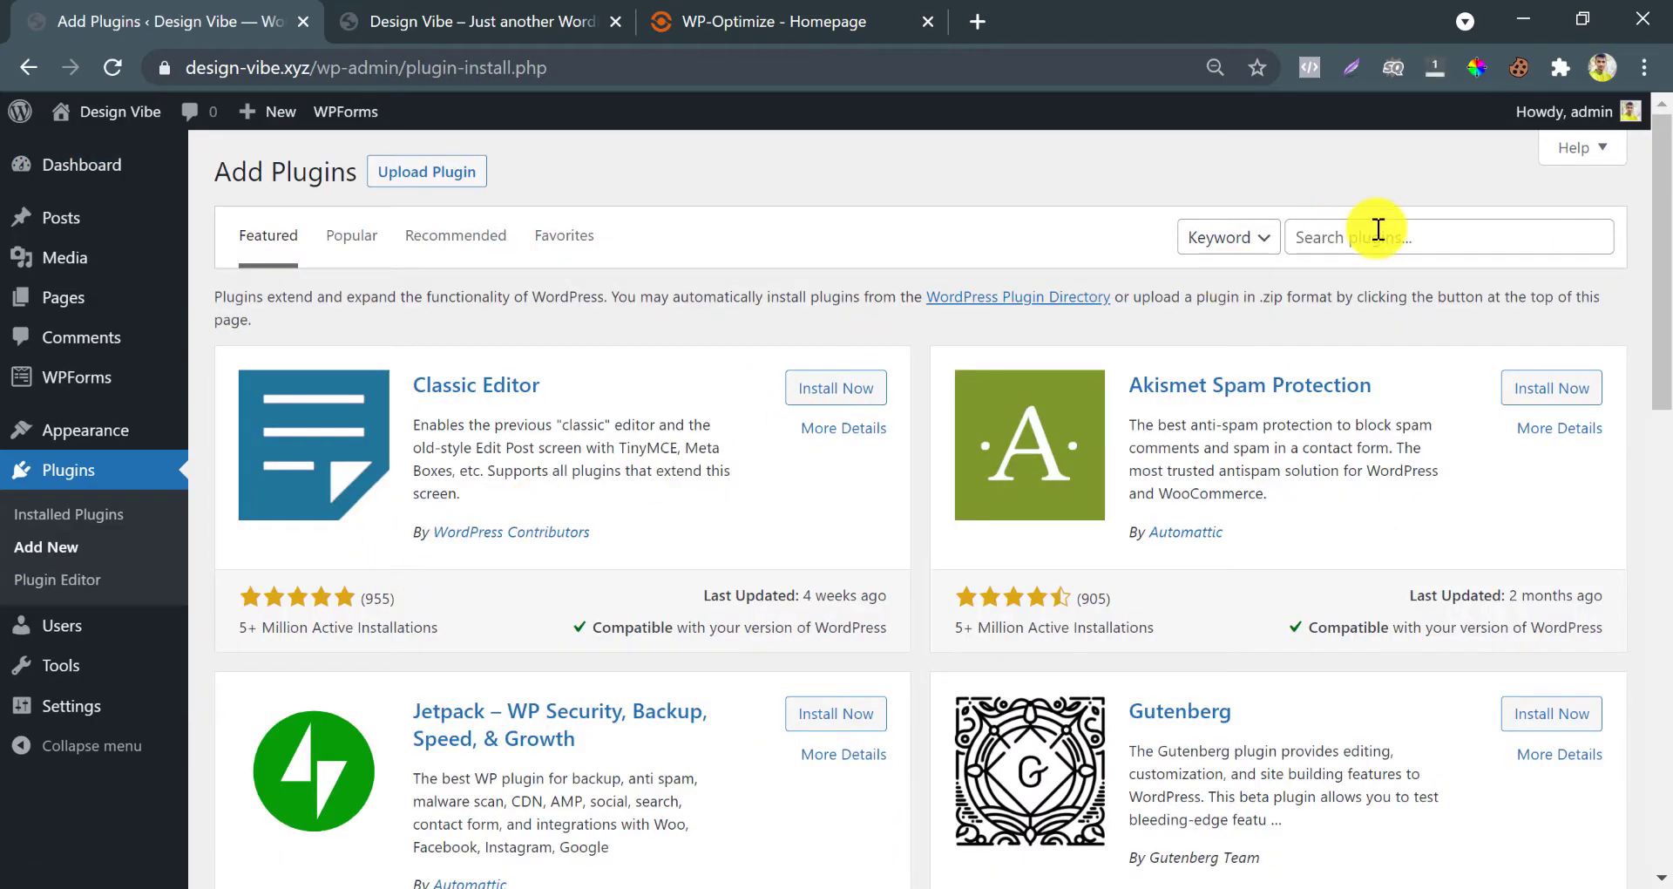
# Search 'wp optimize', then install and activate WP-Optimize – Clean, Compress, Cache
pyautogui.click(1377, 230)
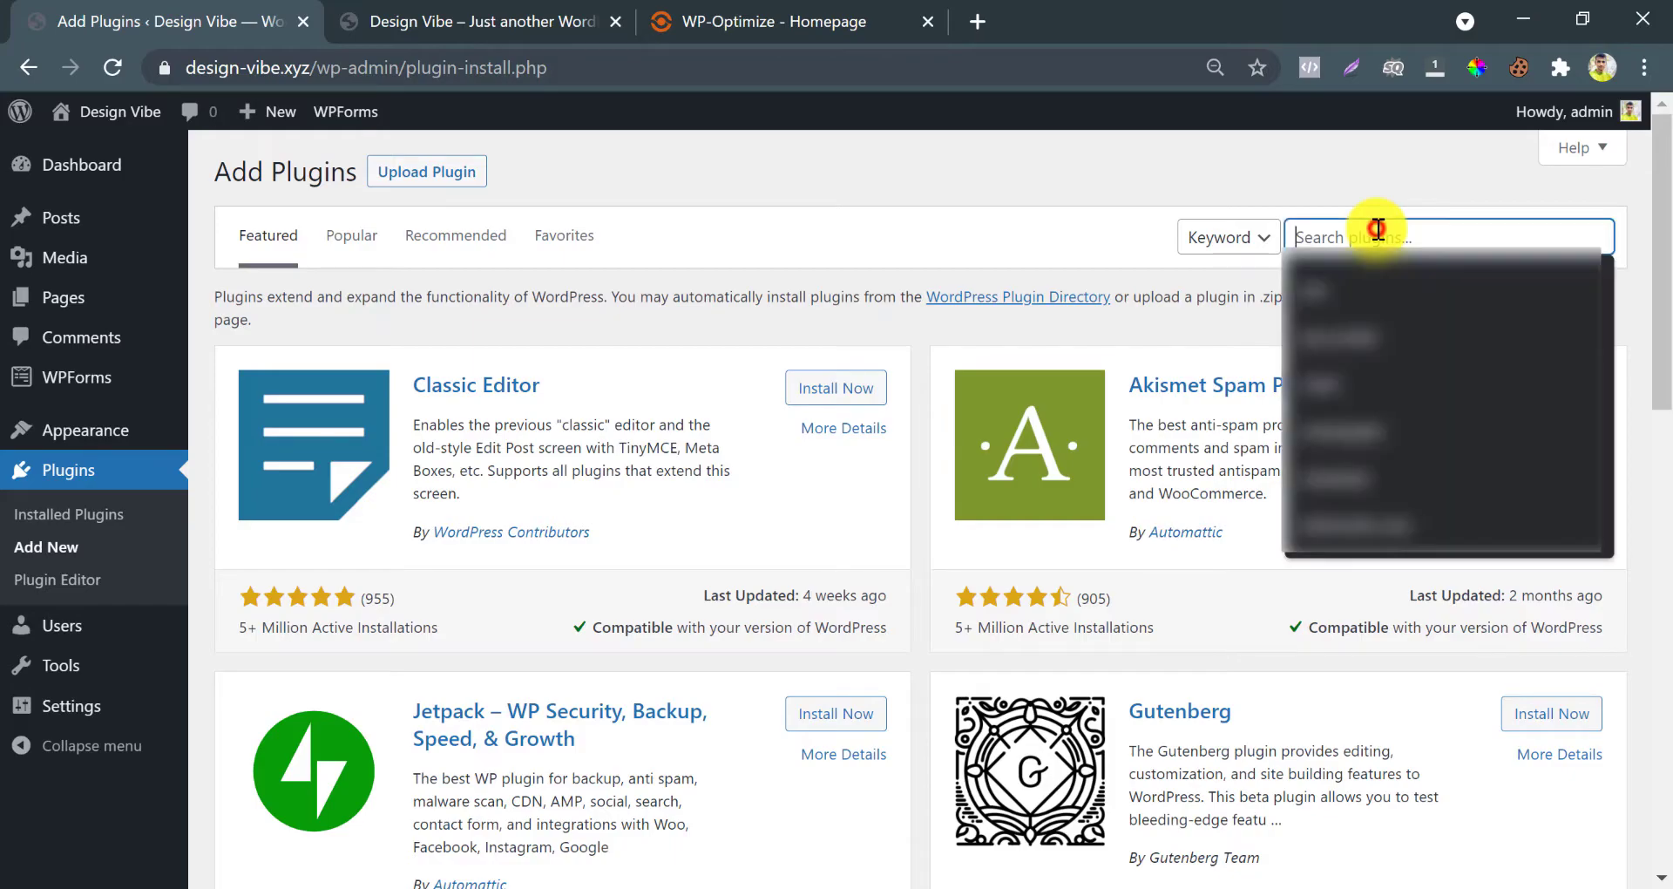
pyautogui.write('wp optimize')
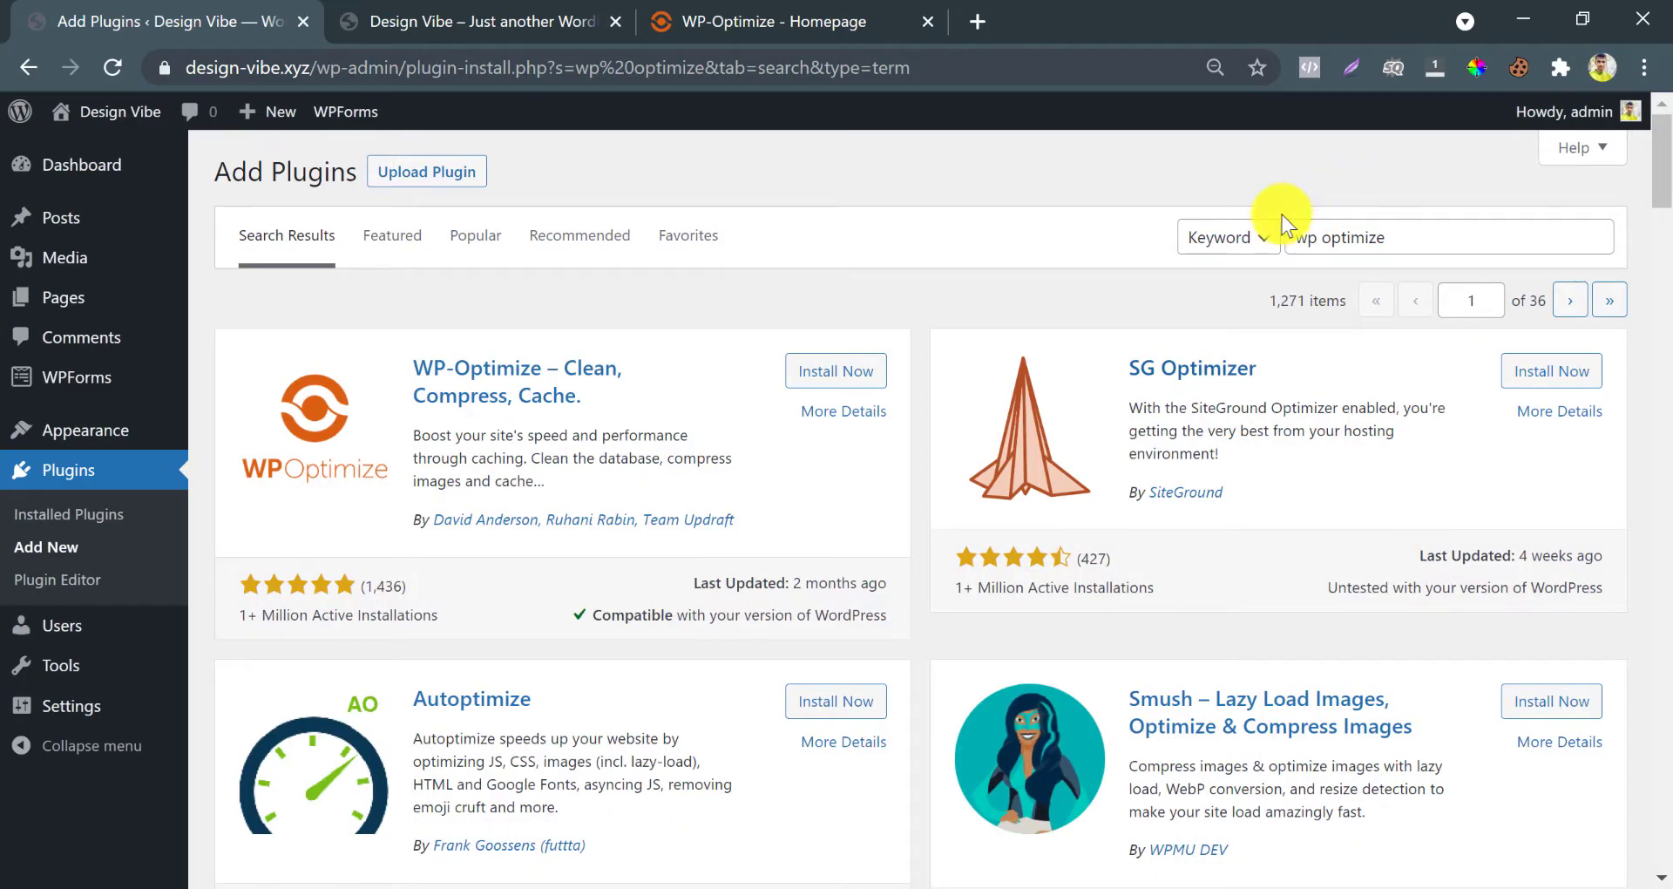
pyautogui.click(836, 373)
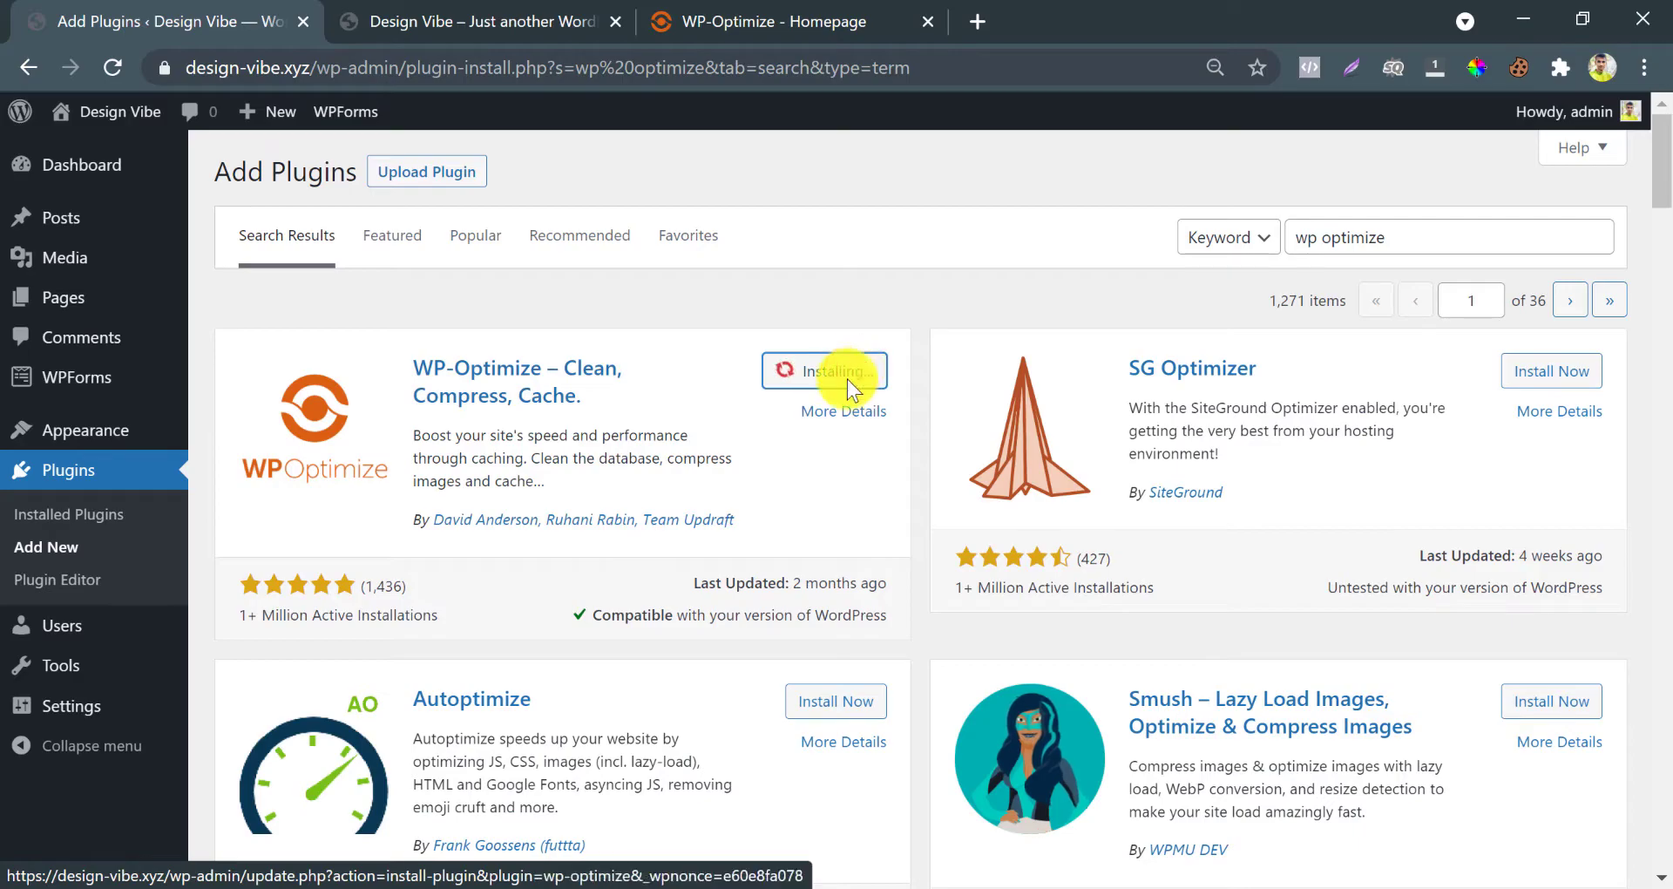
pyautogui.scroll(-3, 765, 506)
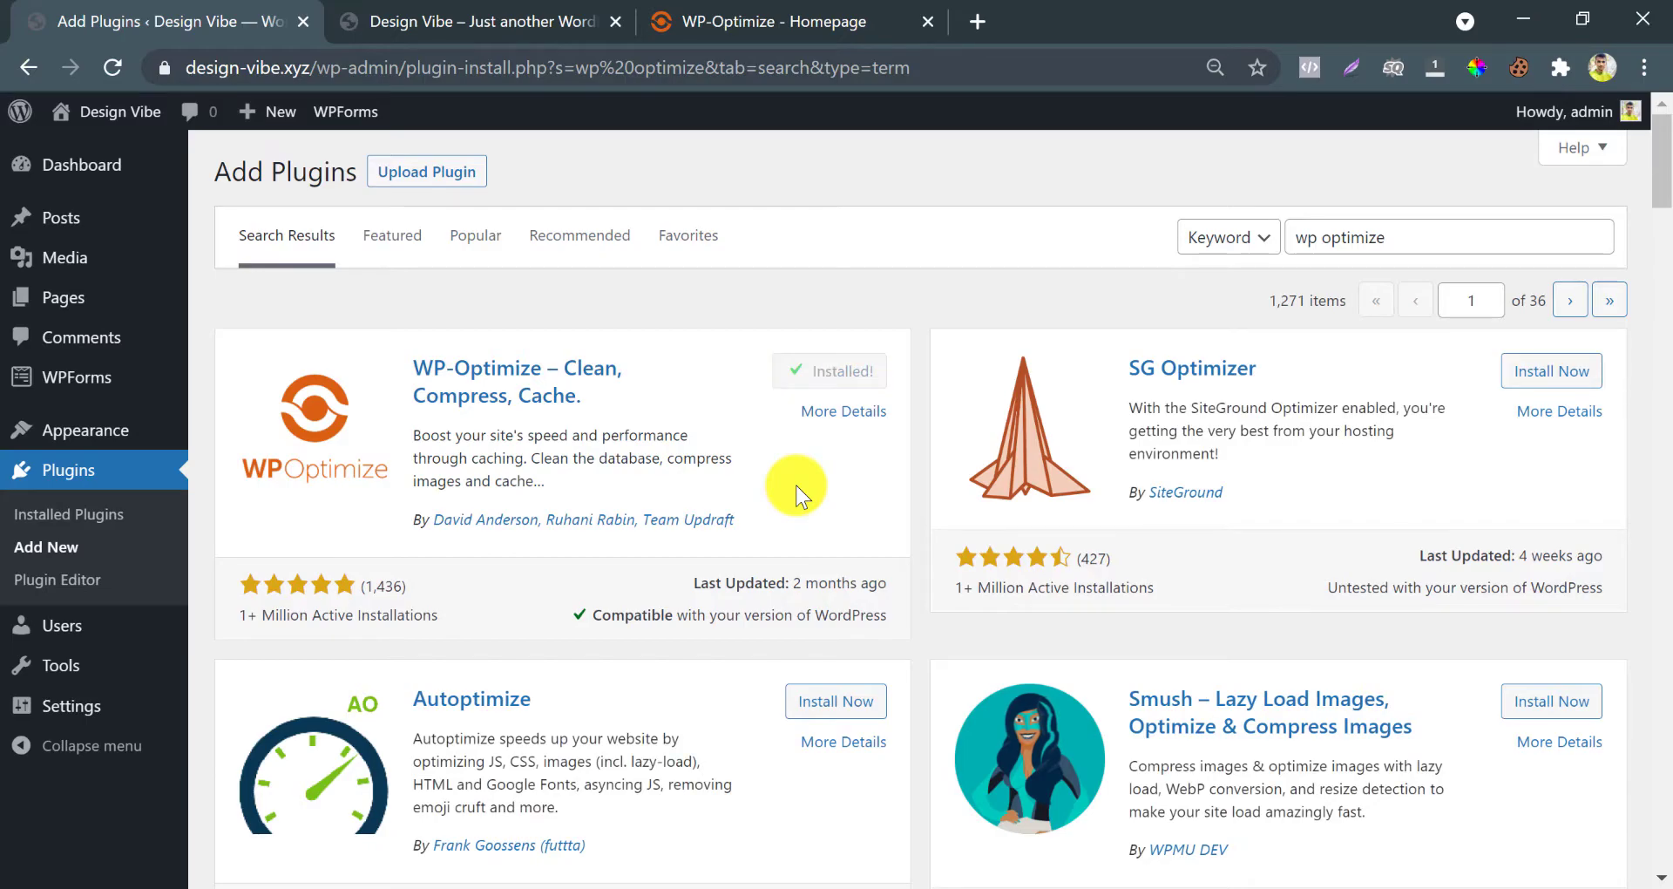
pyautogui.click(836, 376)
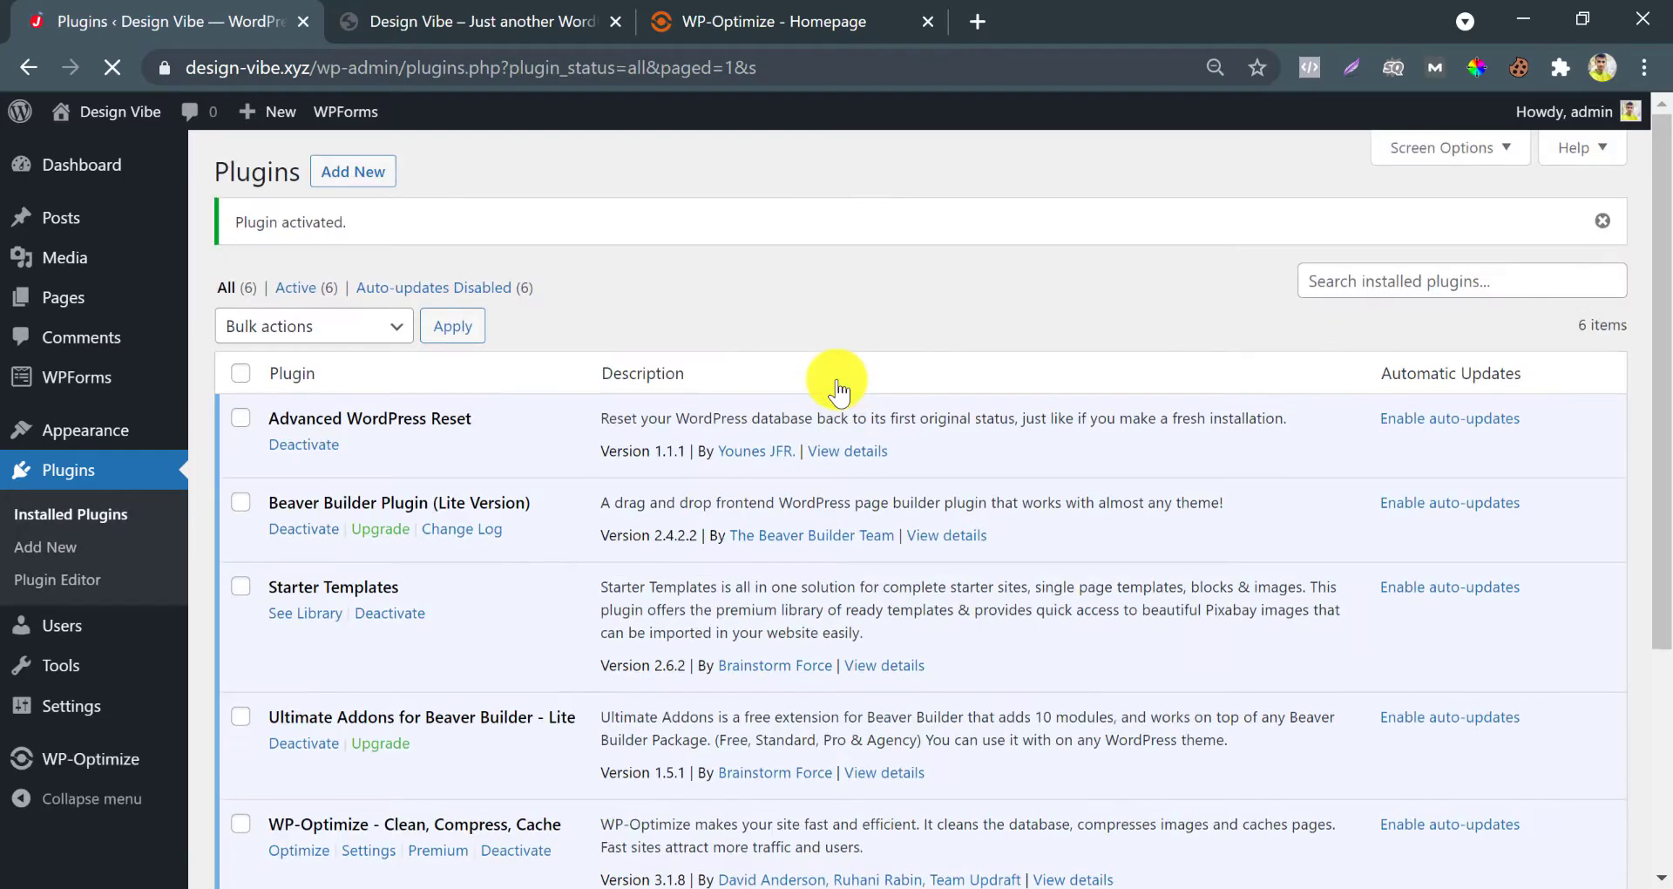
# Go to WP-Optimize's Settings from the plugin list and dismiss the thank-you notice
pyautogui.scroll(-5, 600, 531)
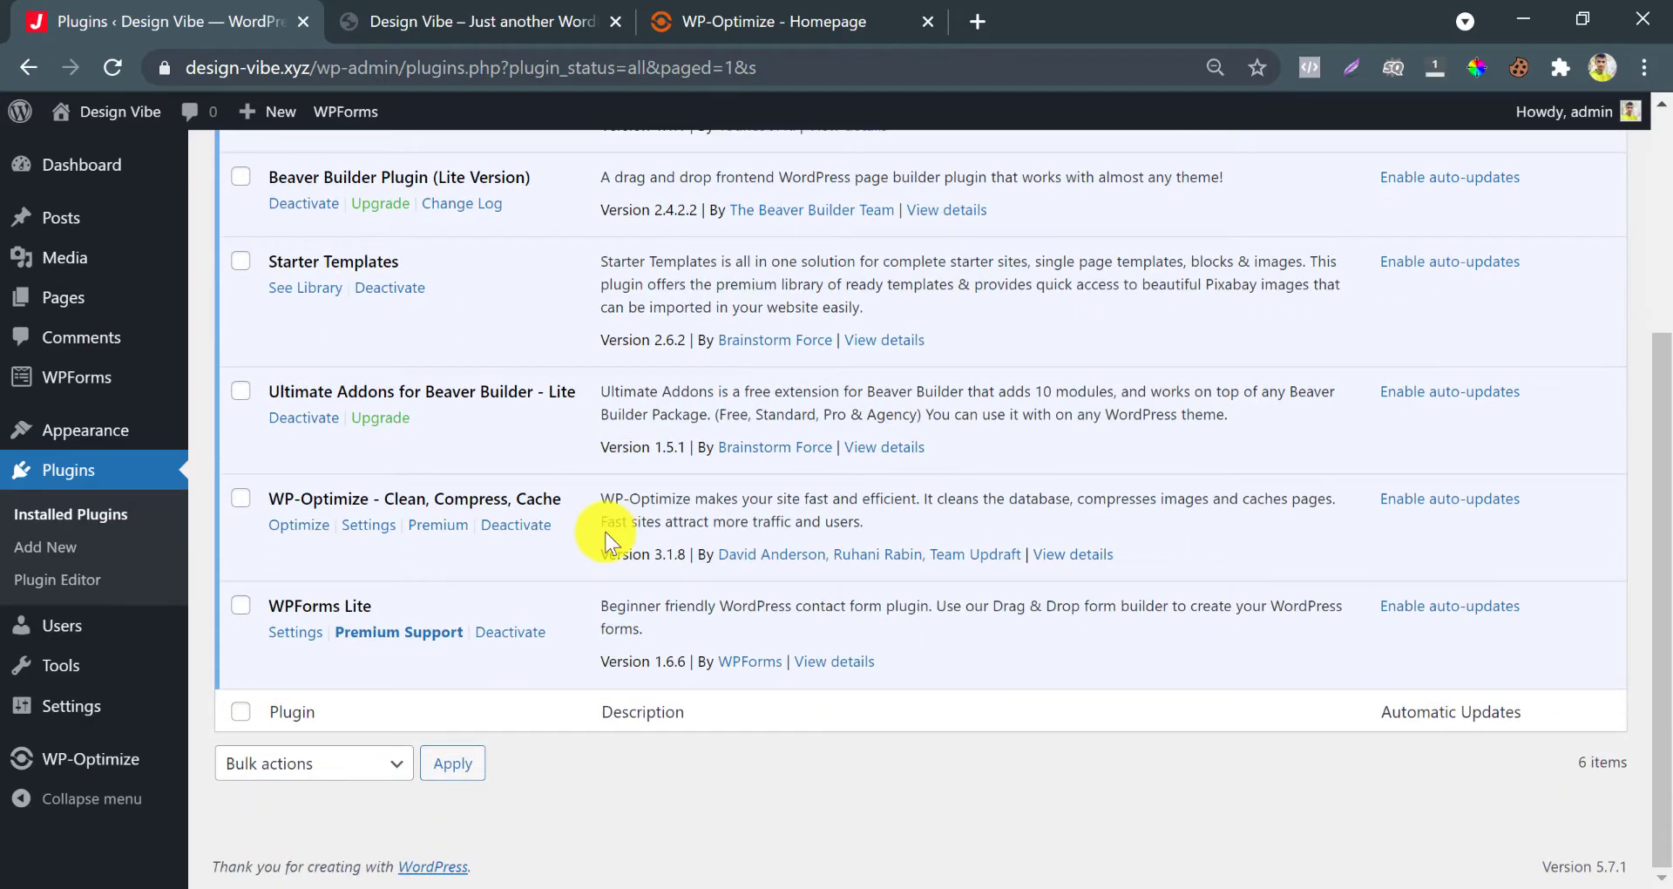
pyautogui.click(364, 528)
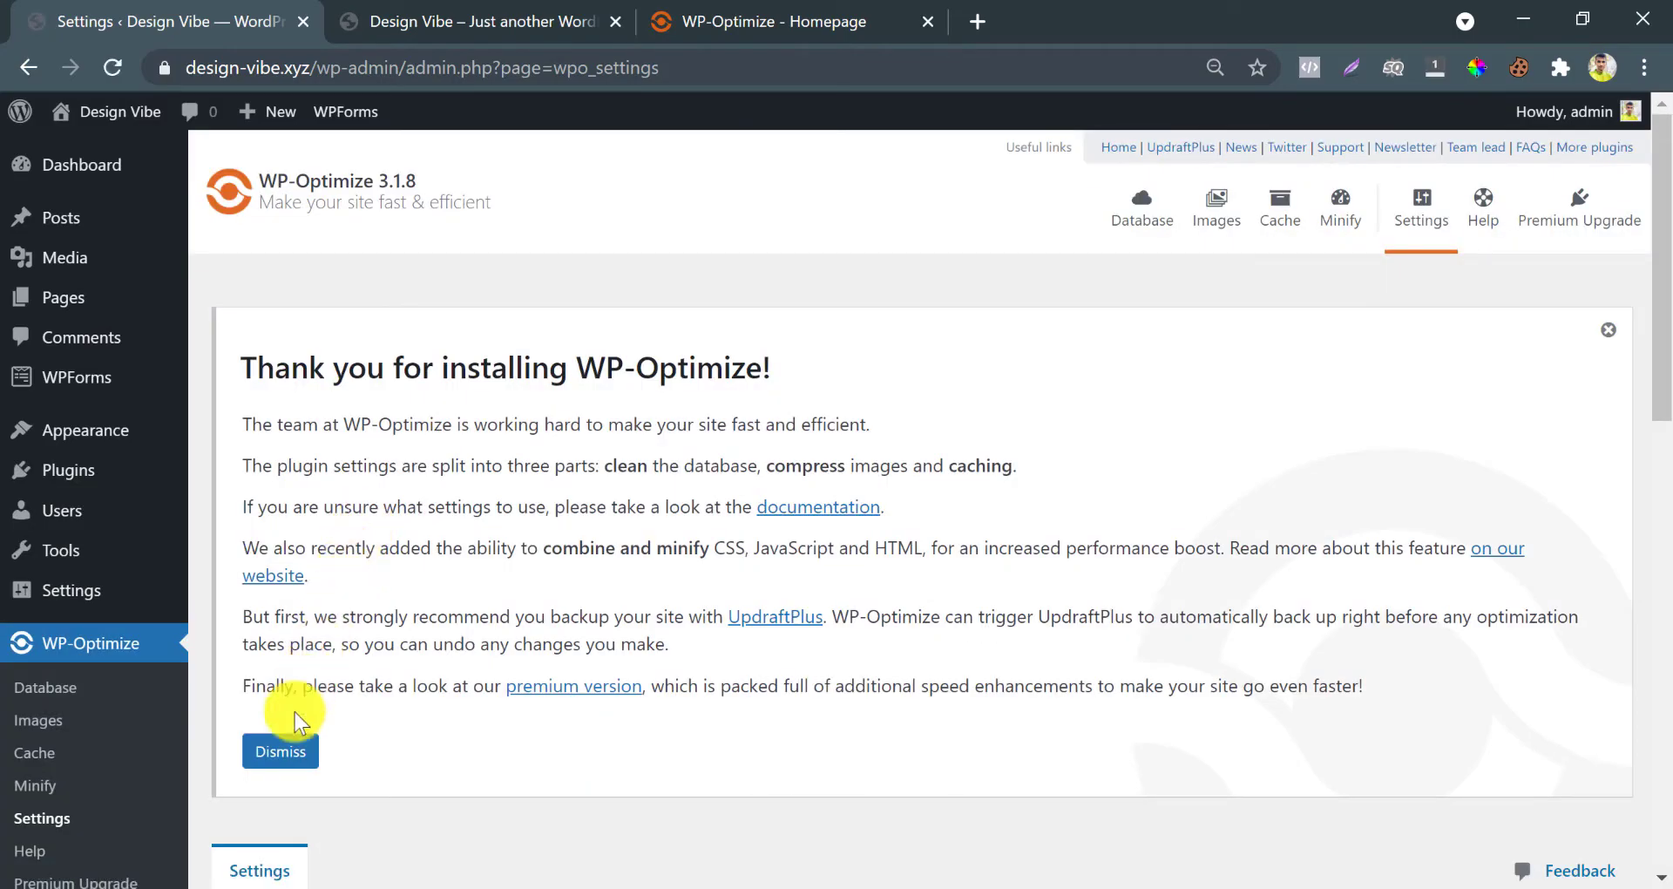
pyautogui.click(281, 751)
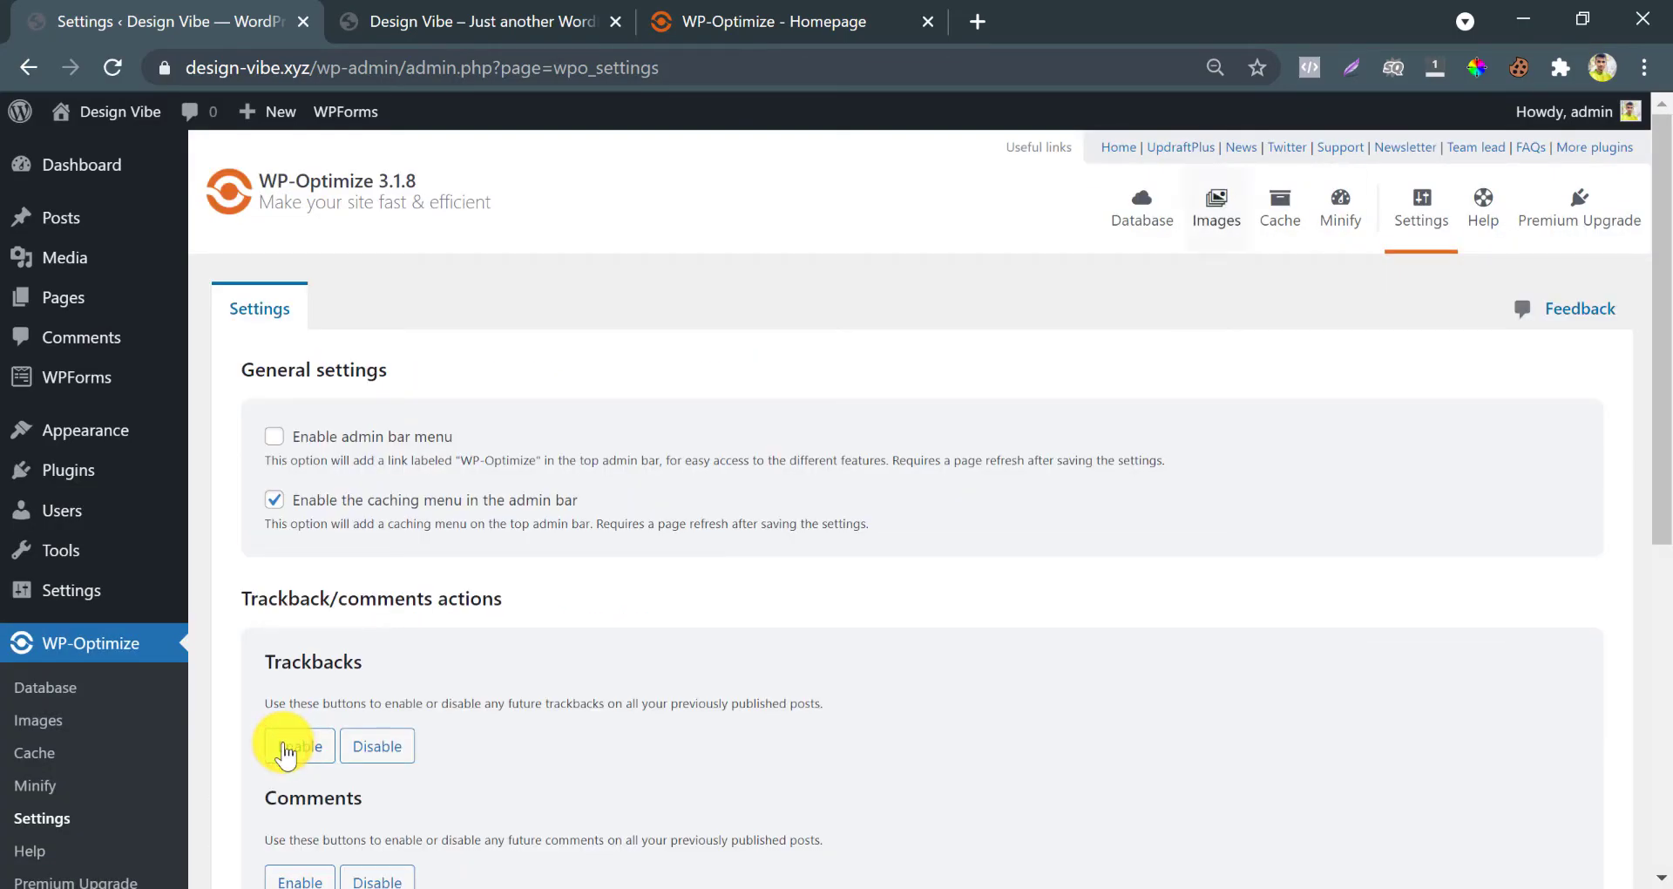
pyautogui.scroll(-7, 883, 439)
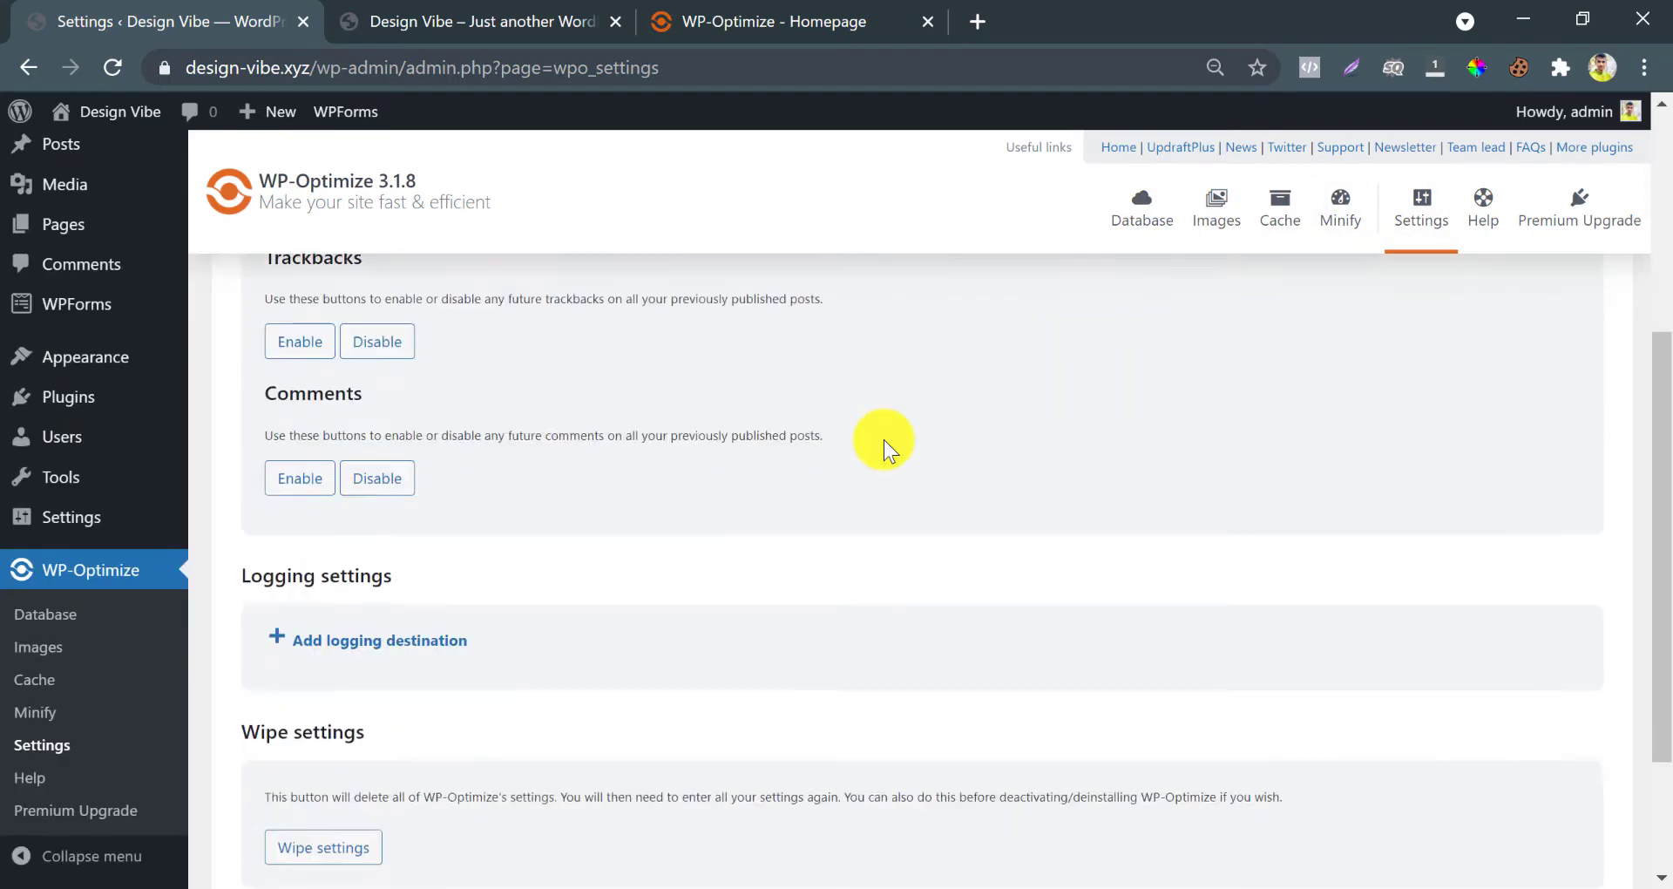
pyautogui.scroll(8, 884, 439)
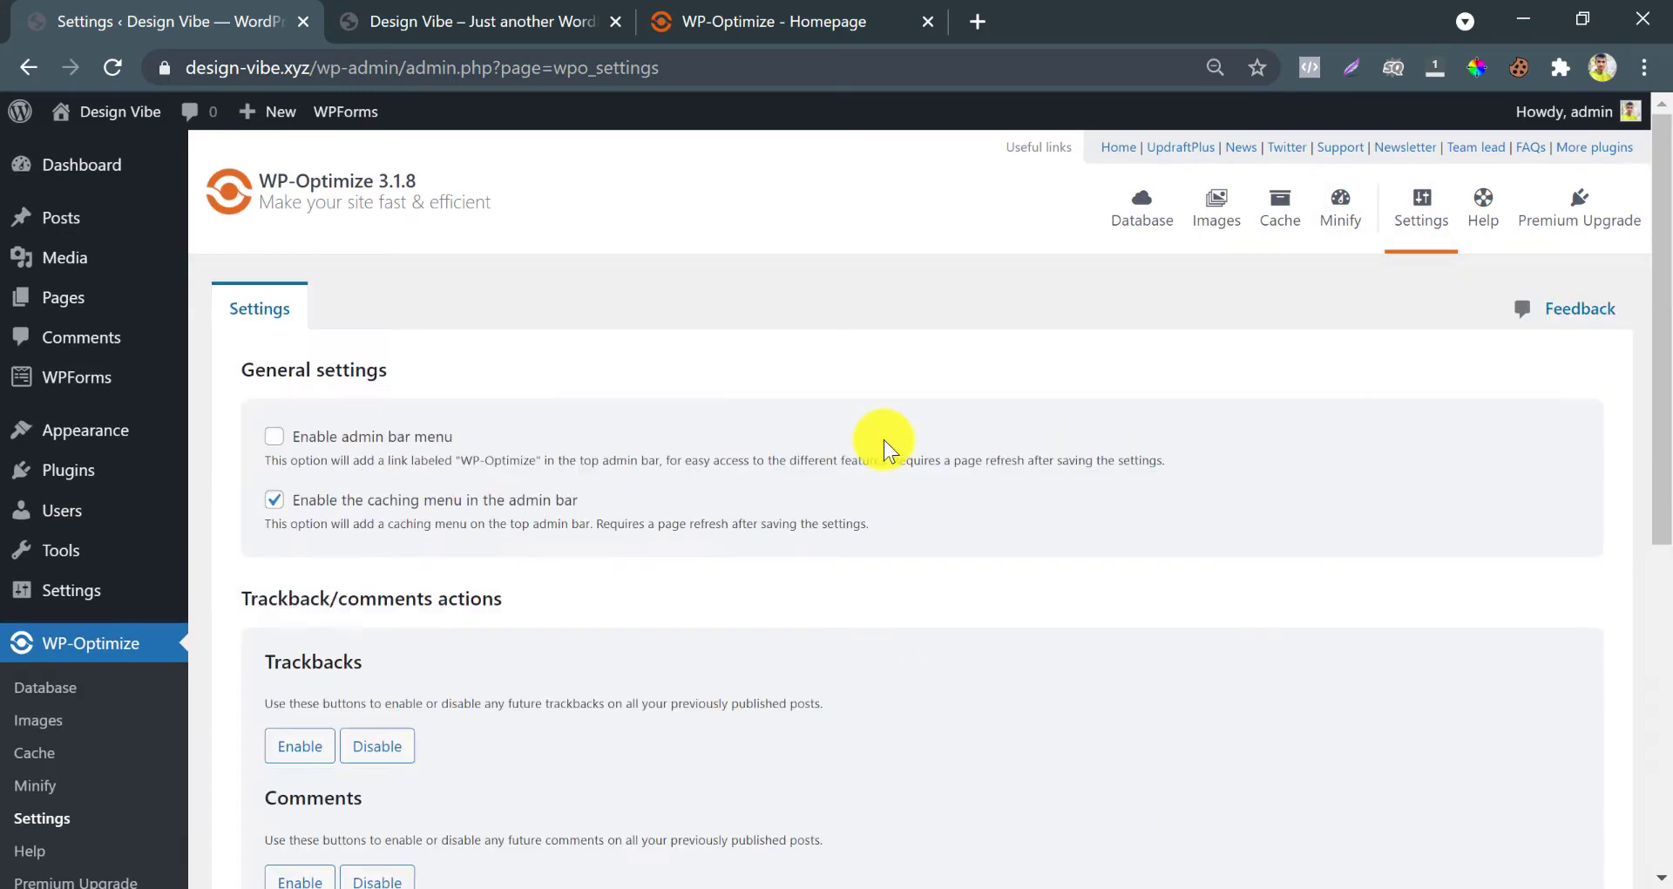
# Show WP-Optimize's Database Optimizations tab and review its list of cleanup tasks
pyautogui.click(1135, 220)
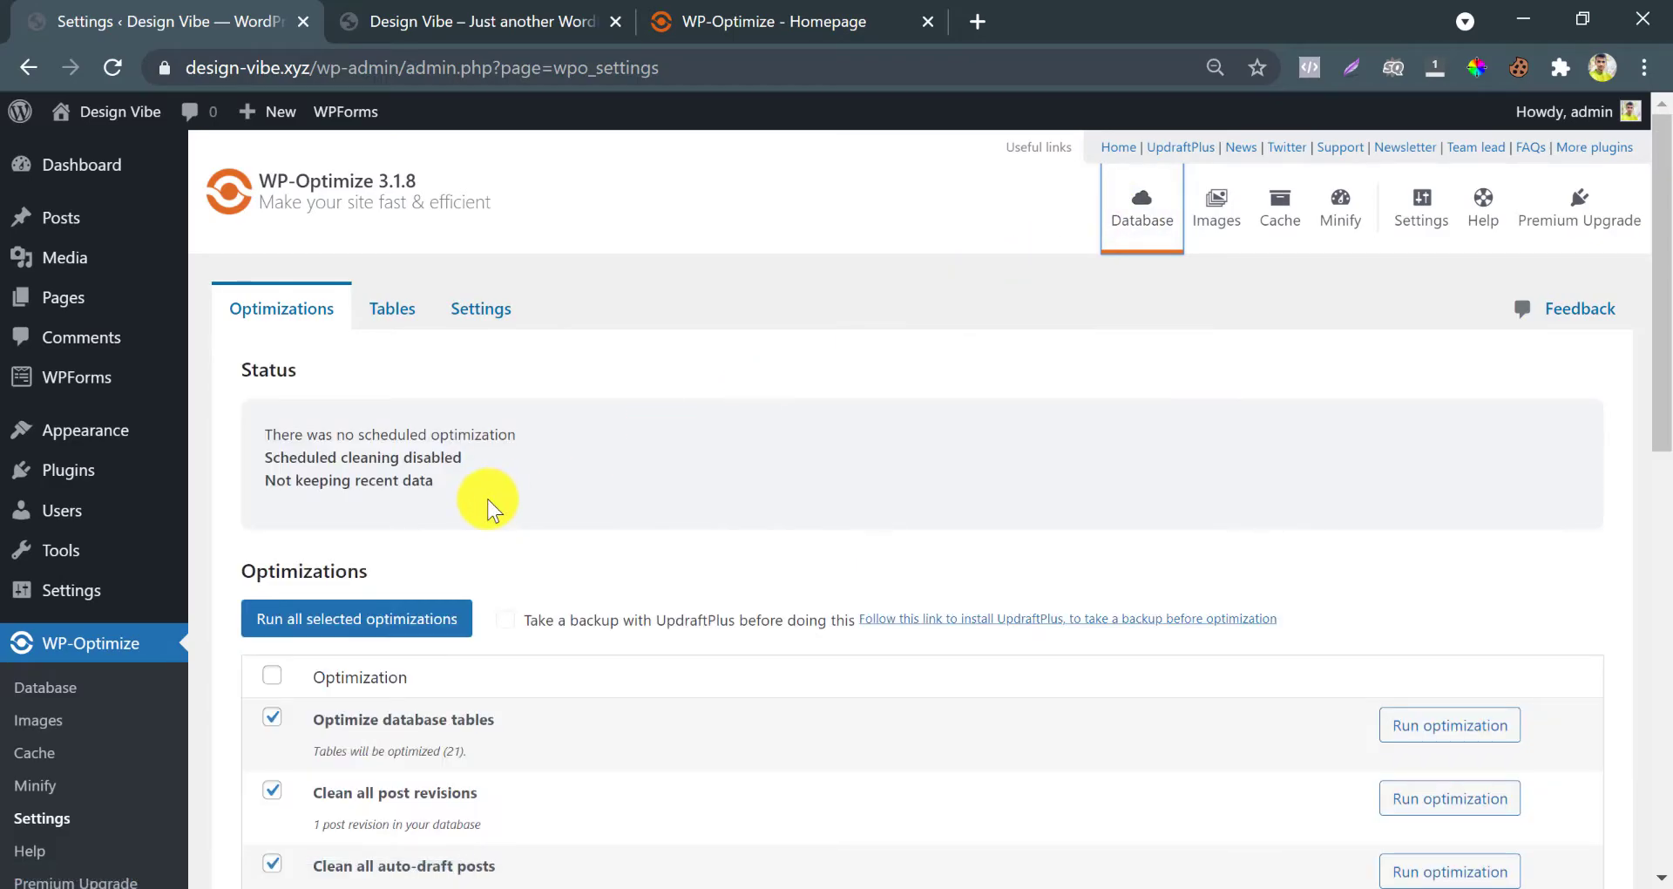
pyautogui.scroll(-5, 488, 498)
pyautogui.scroll(-2, 488, 501)
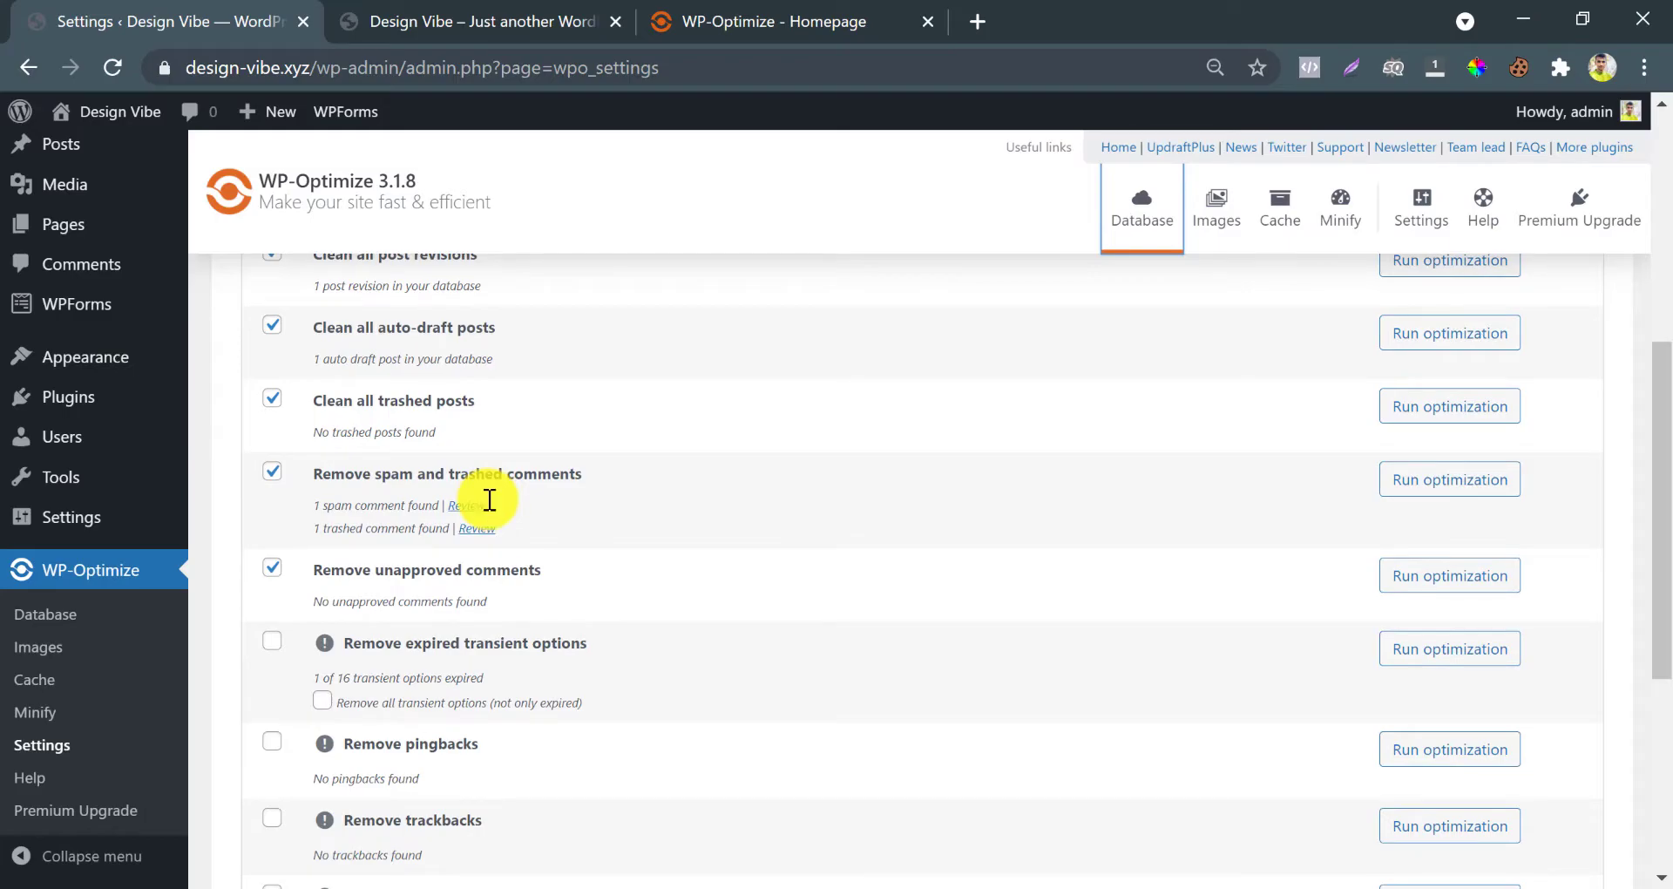
pyautogui.scroll(-5, 605, 542)
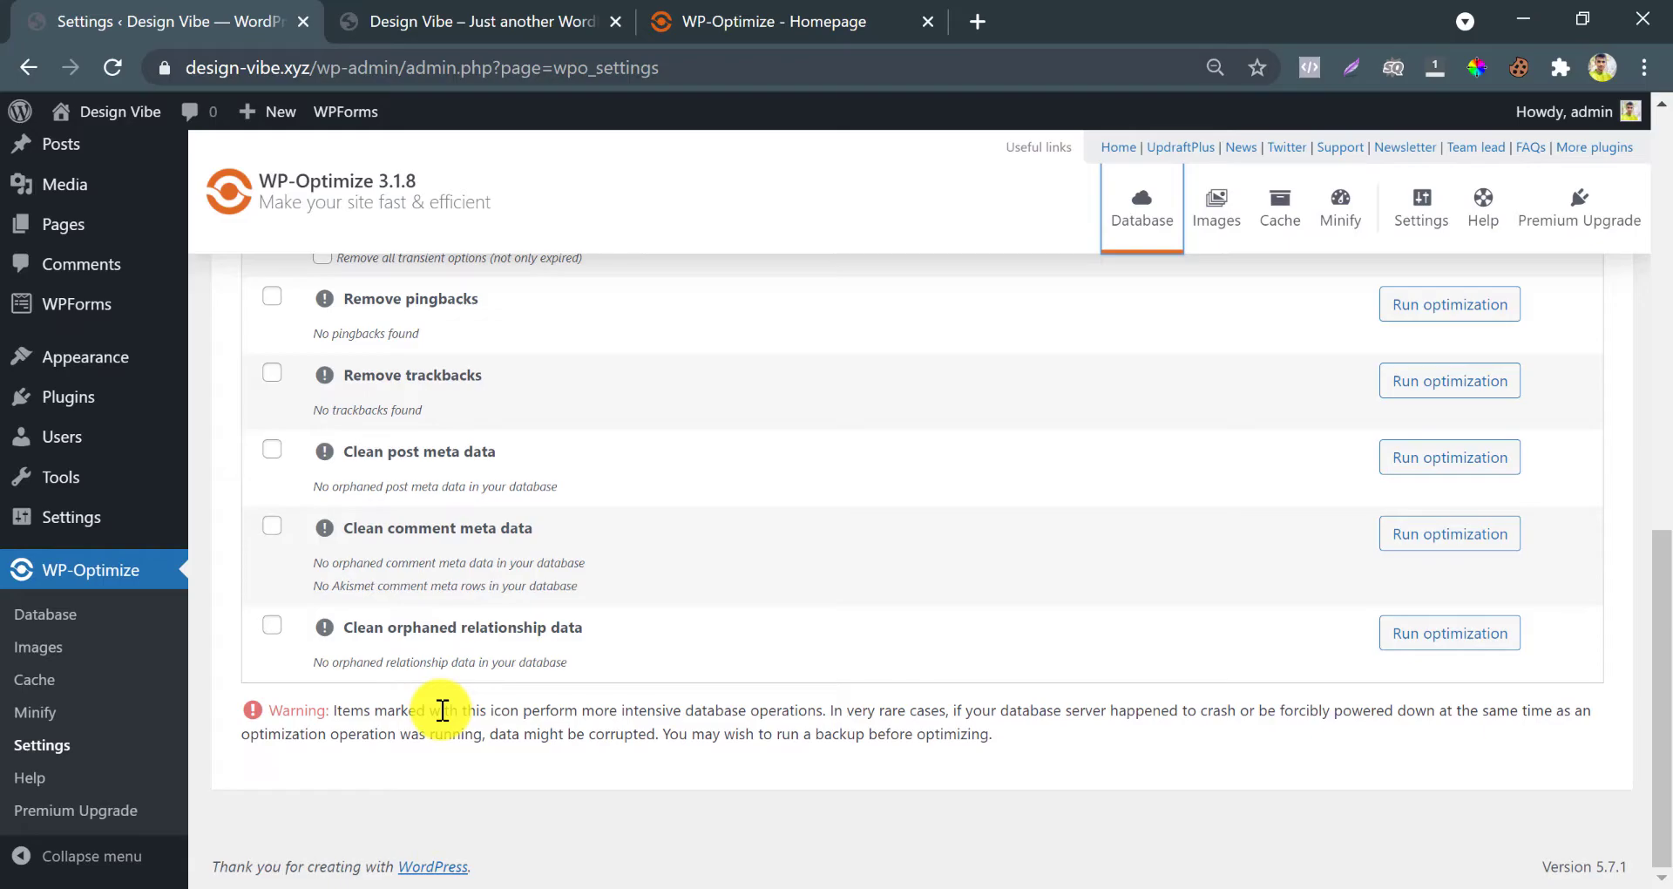
pyautogui.scroll(10, 443, 710)
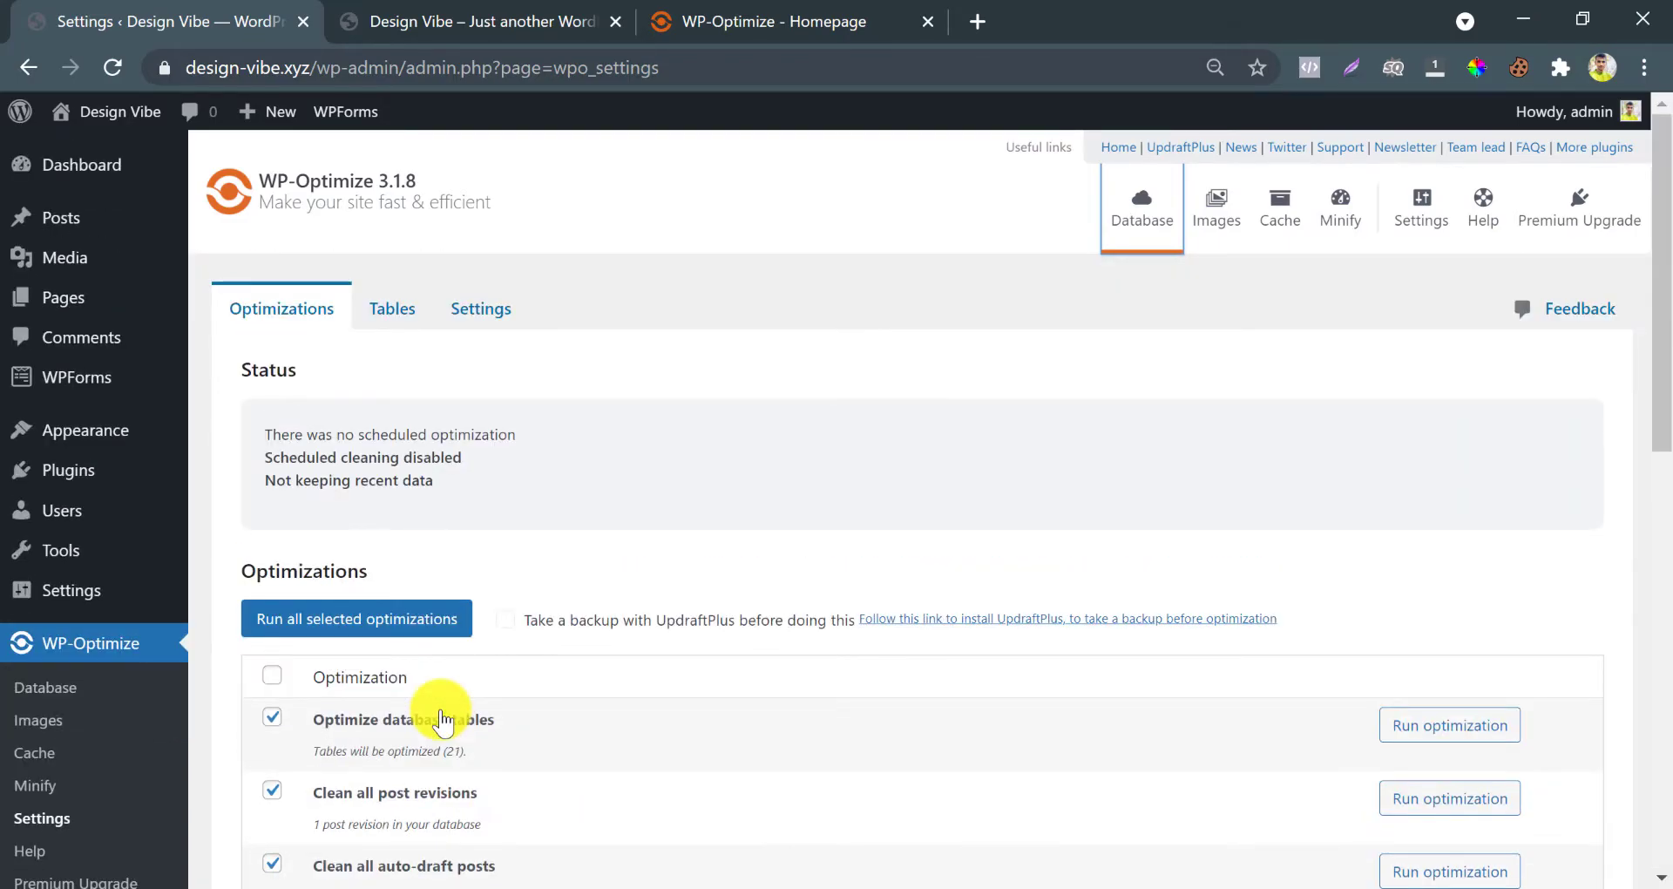
# Review the database Tables and Settings tabs, then go to the Images section
pyautogui.click(388, 310)
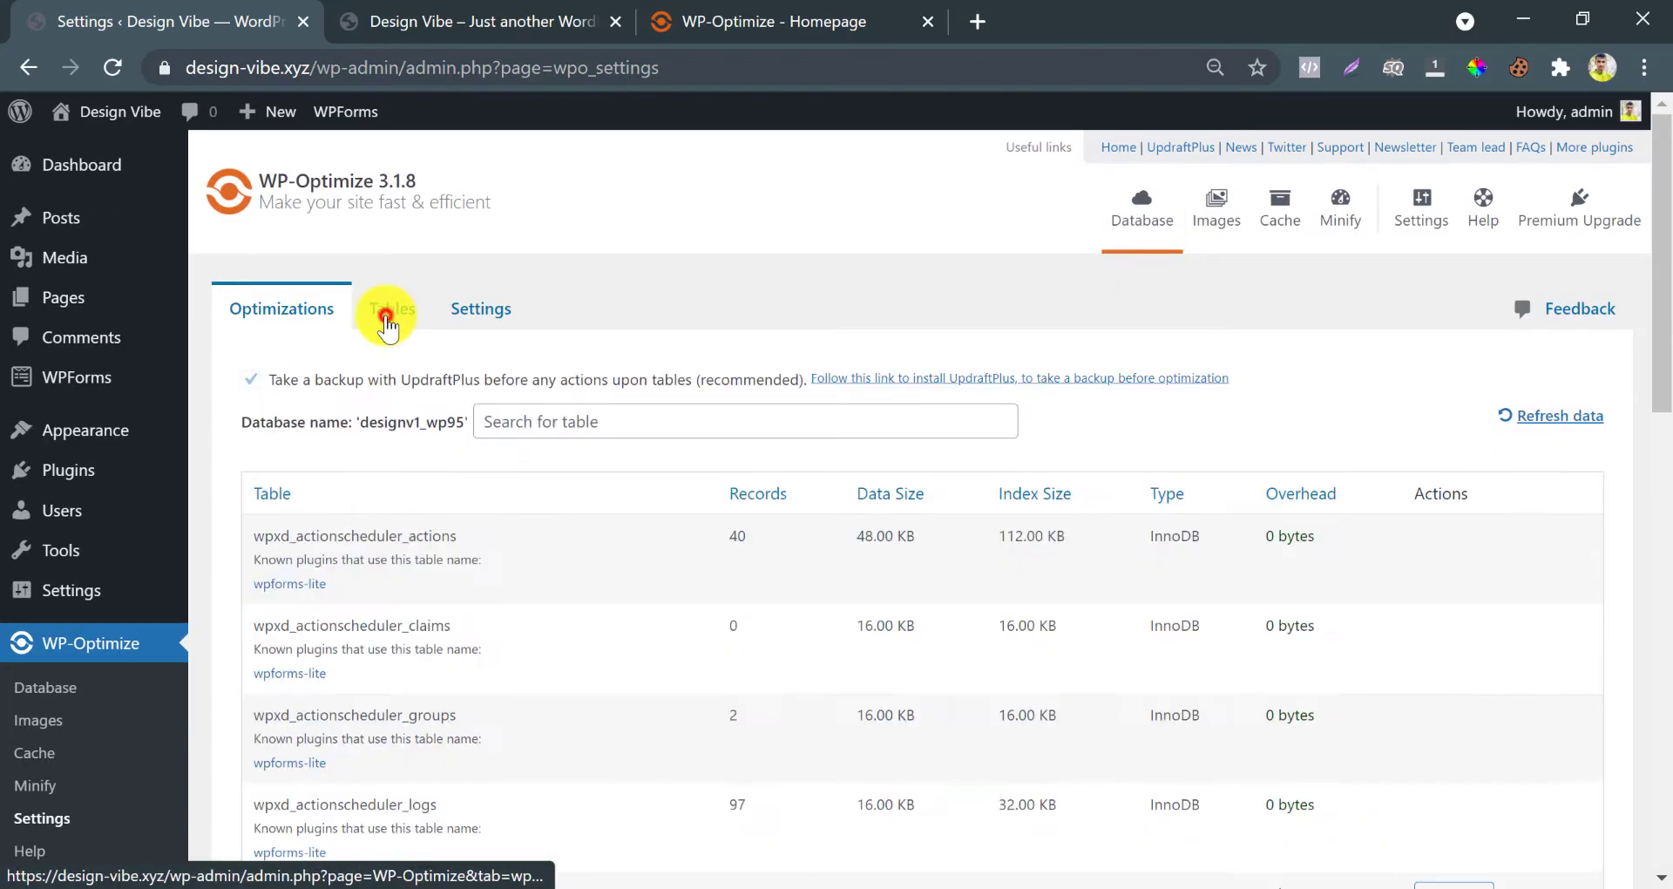
pyautogui.scroll(-7, 465, 474)
pyautogui.scroll(1, 465, 475)
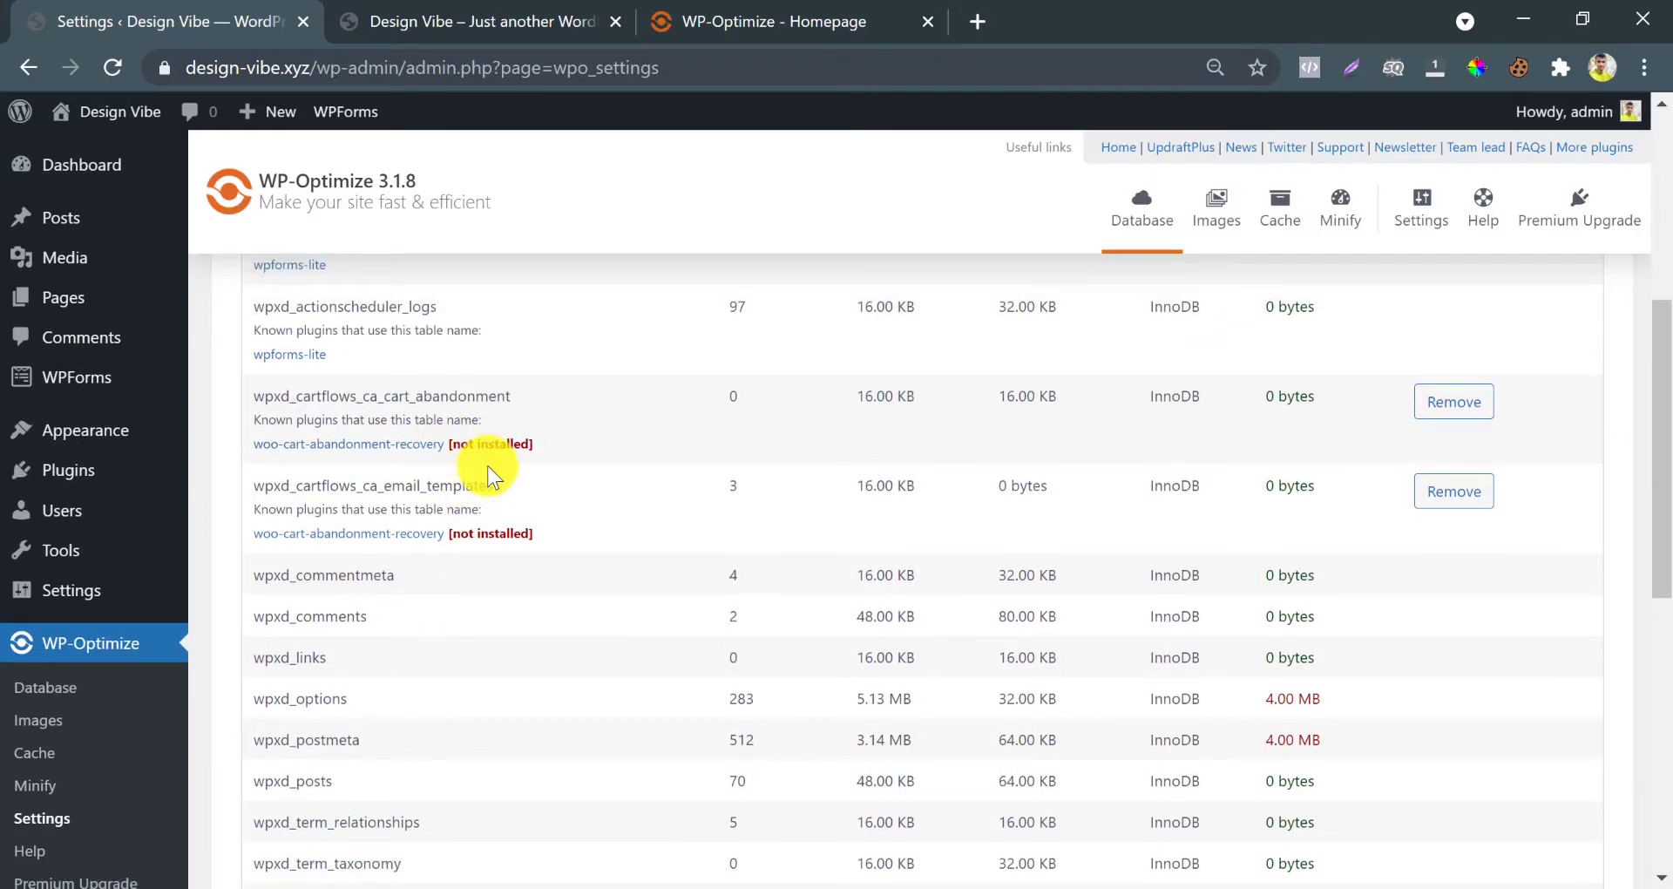
pyautogui.scroll(6, 488, 470)
pyautogui.click(462, 305)
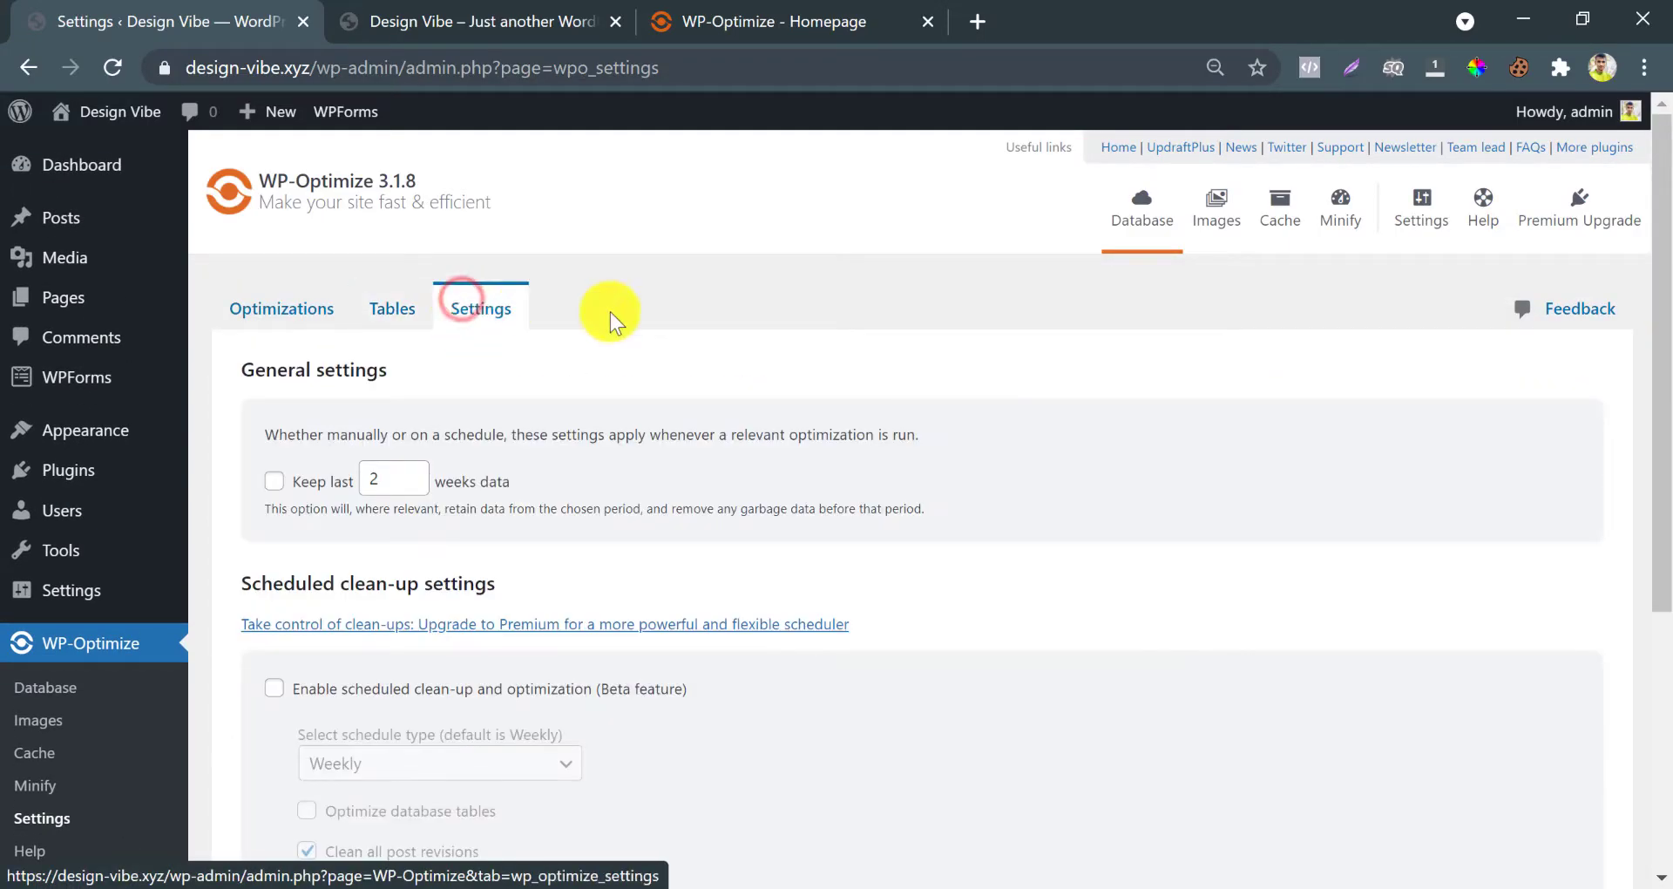
pyautogui.click(1214, 209)
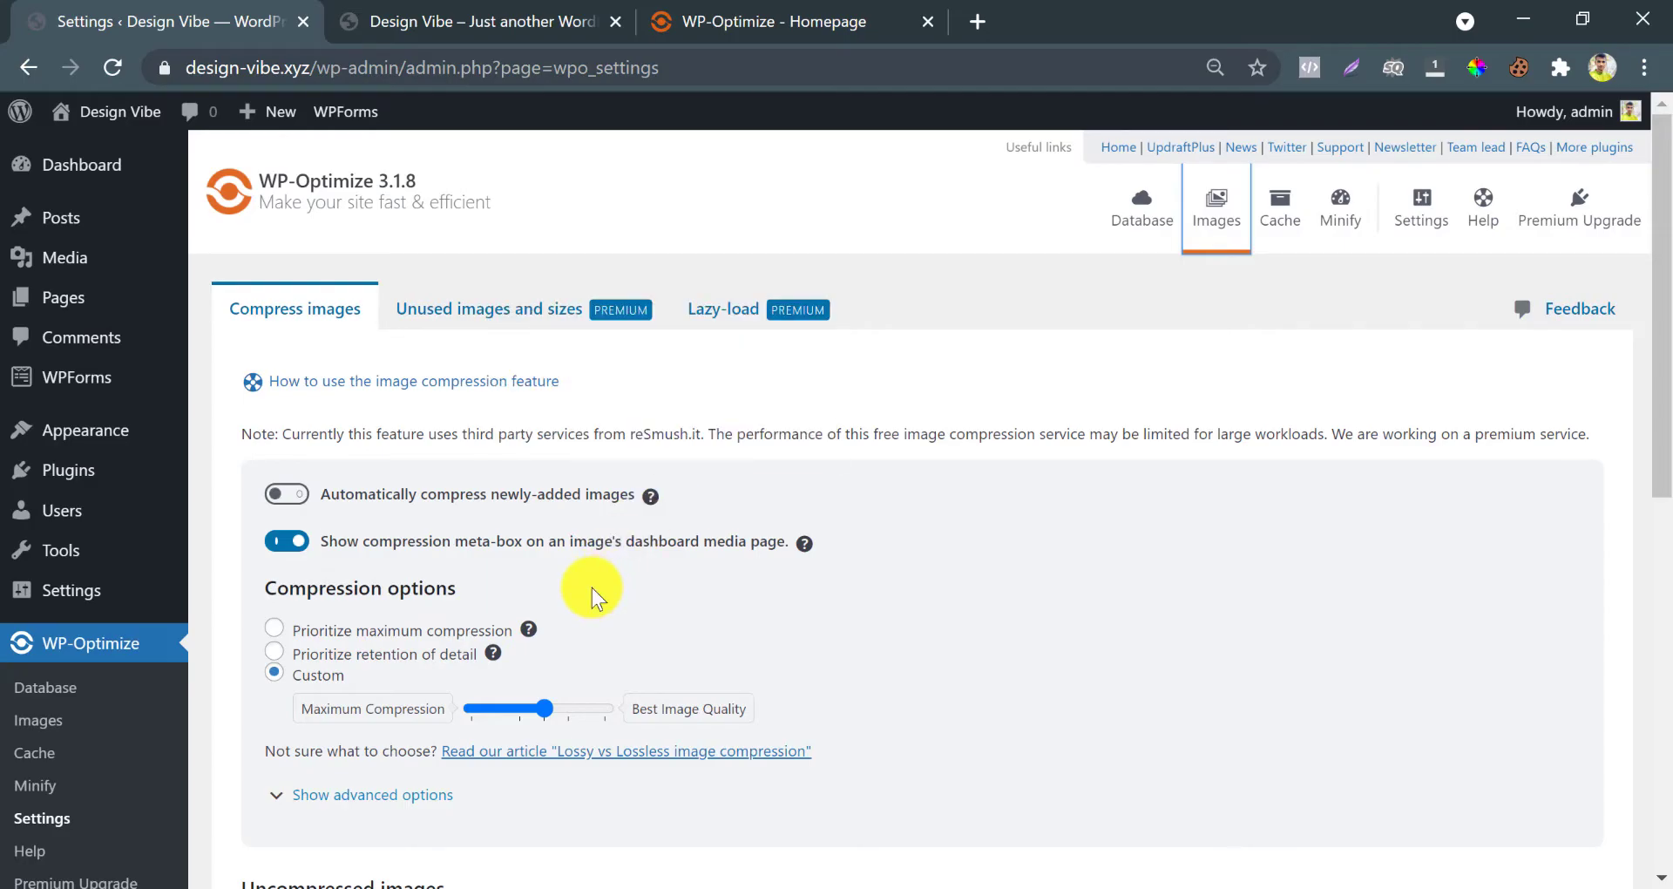
# Turn on auto-compression of new images with Custom compression set nearer Maximum Compression
pyautogui.click(280, 495)
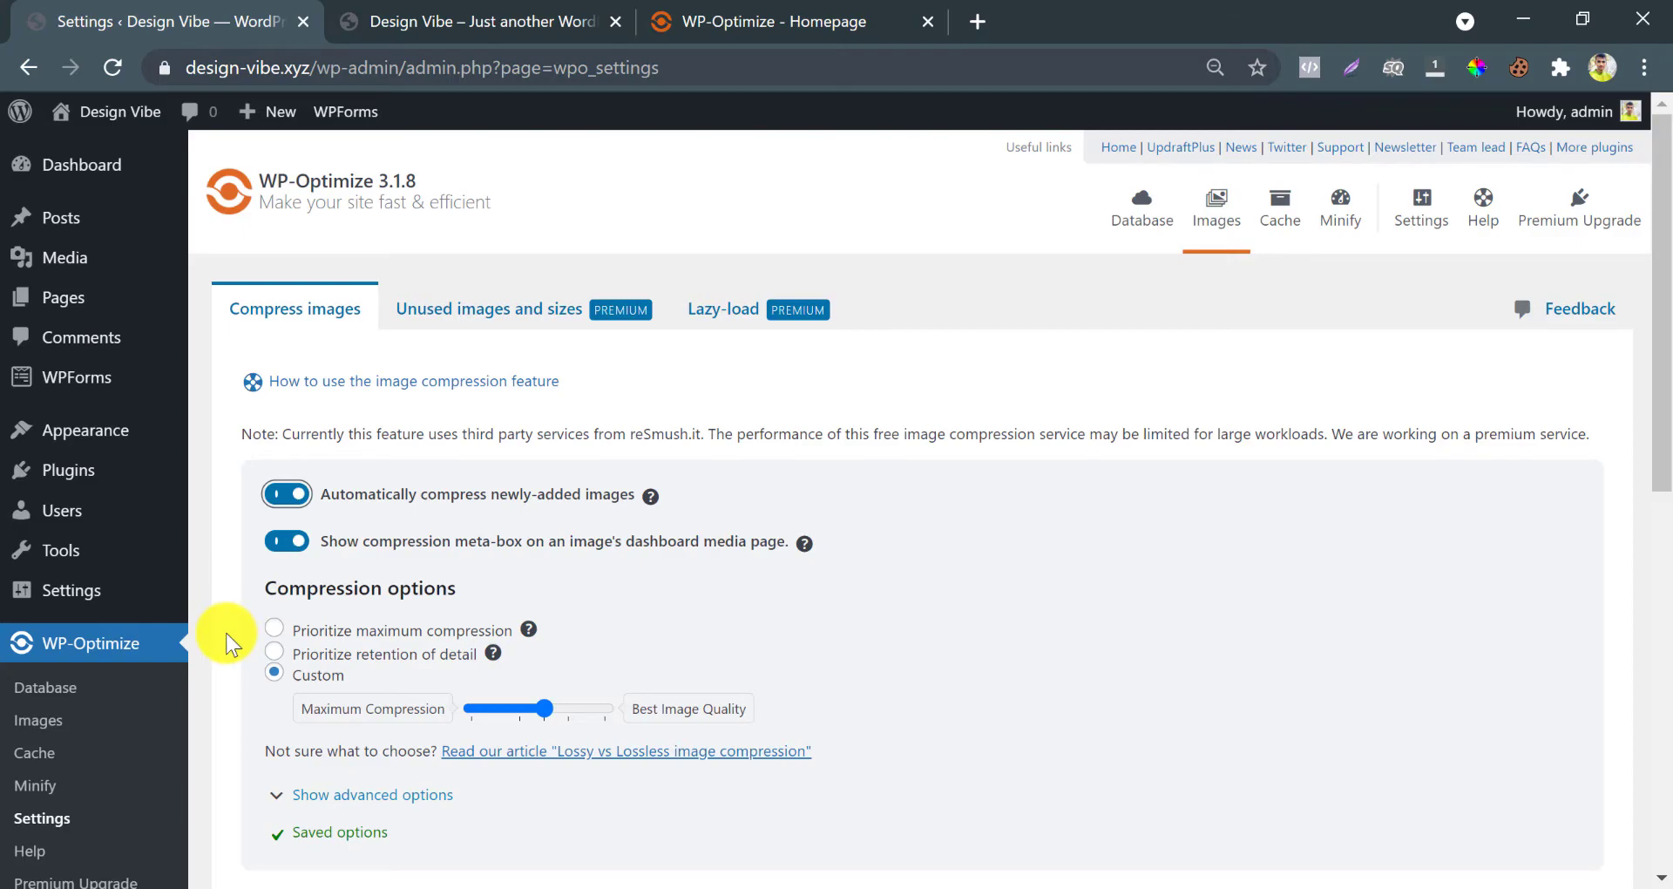
pyautogui.scroll(-2, 231, 643)
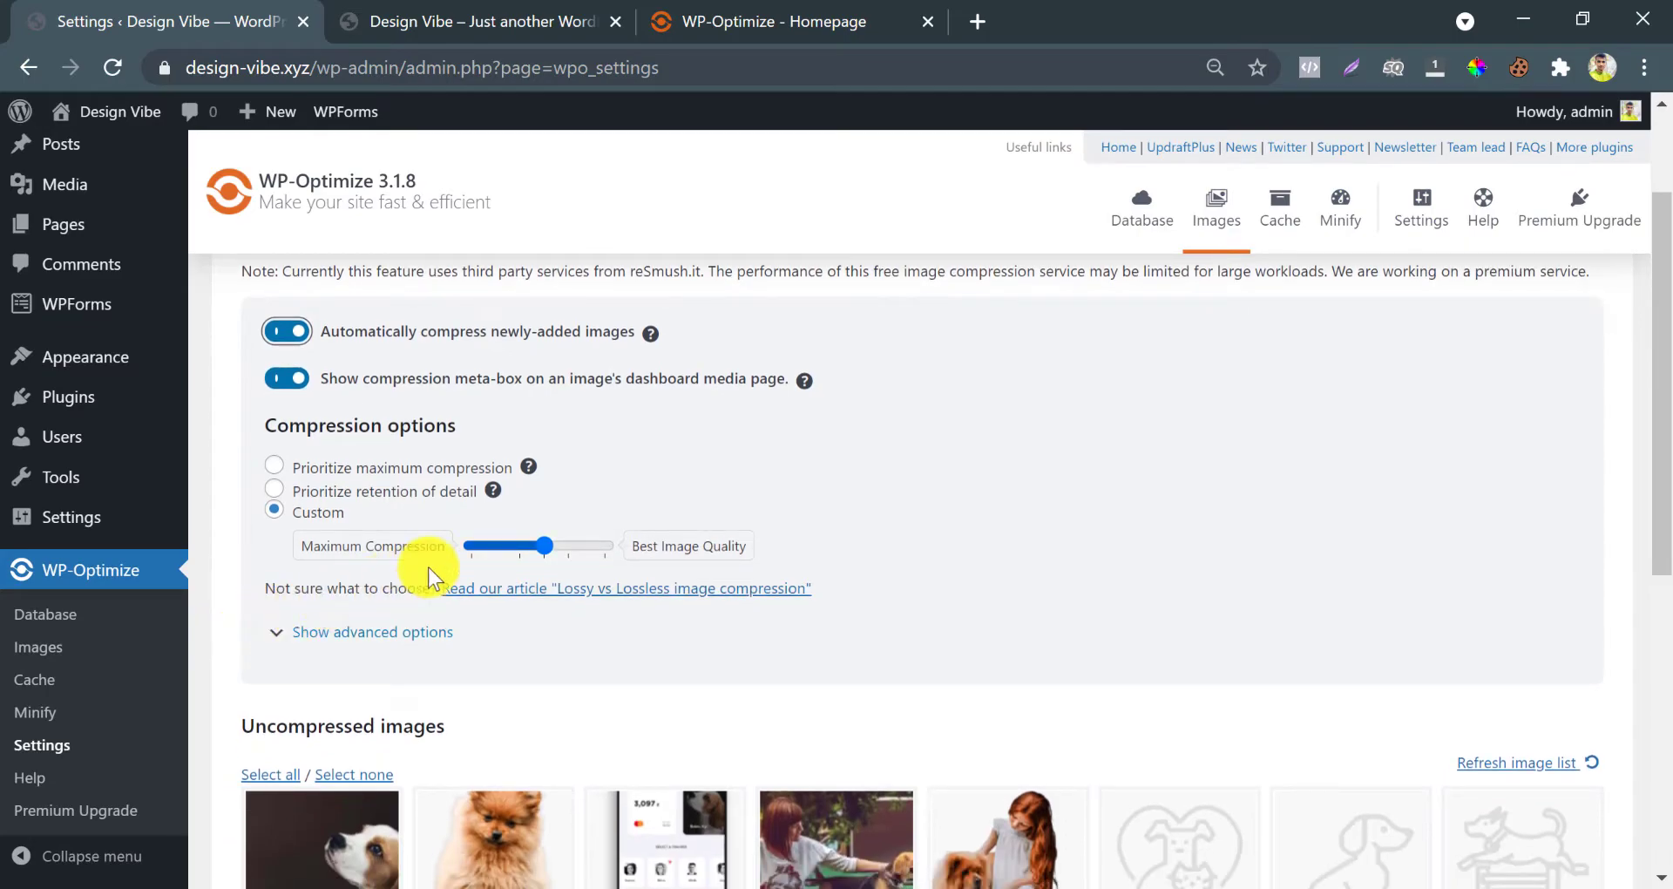
pyautogui.click(503, 543)
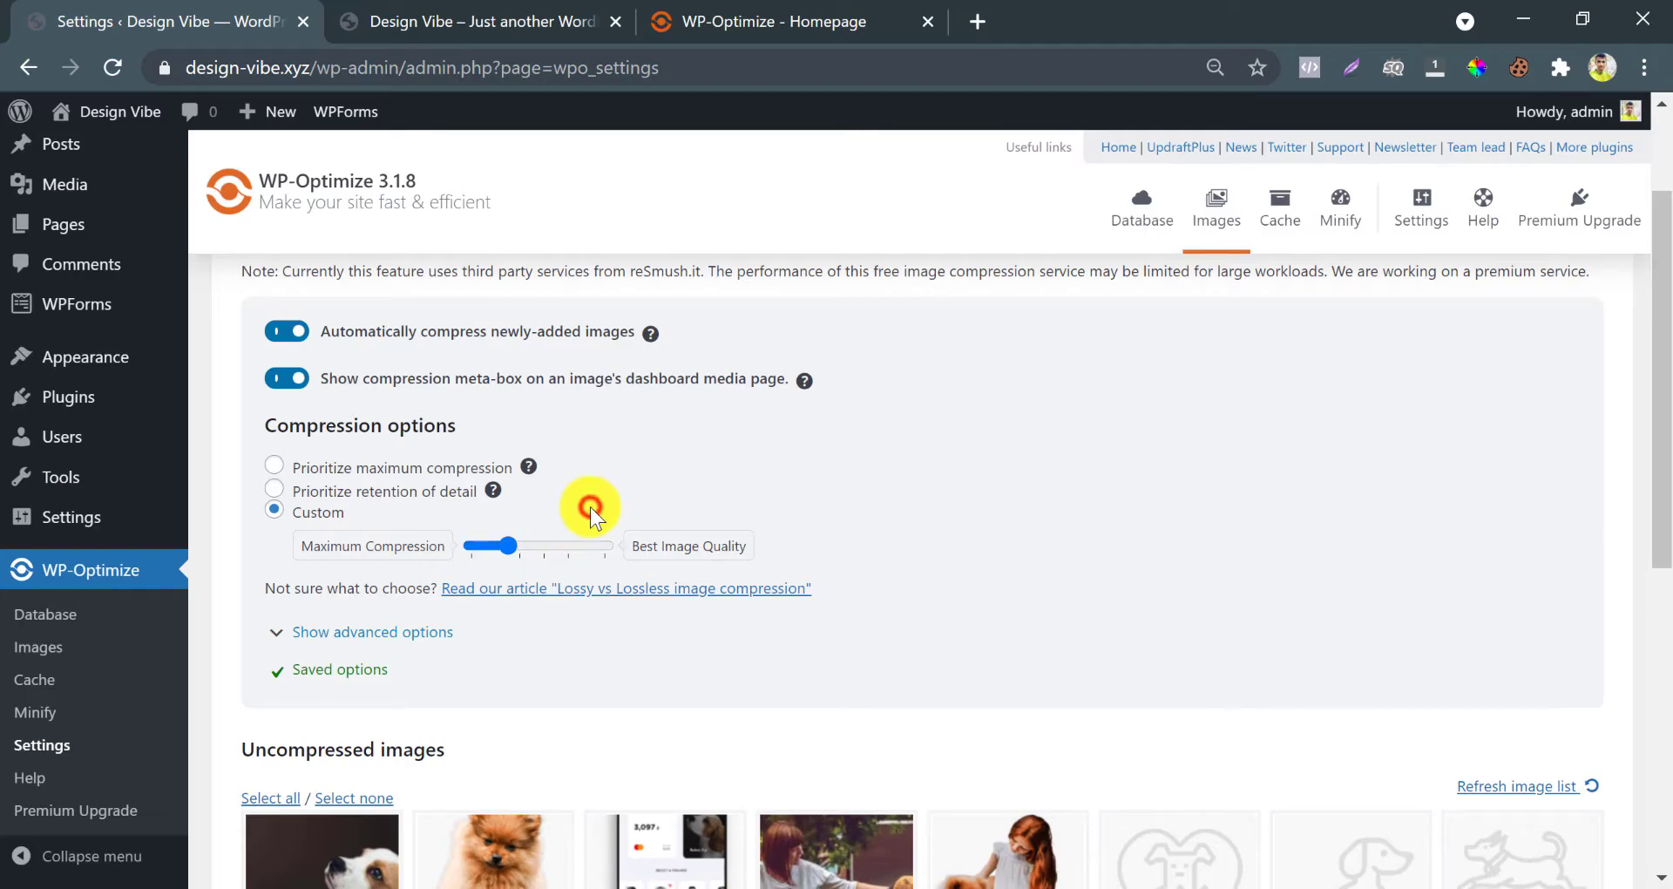
pyautogui.scroll(-4, 589, 505)
pyautogui.scroll(6, 589, 505)
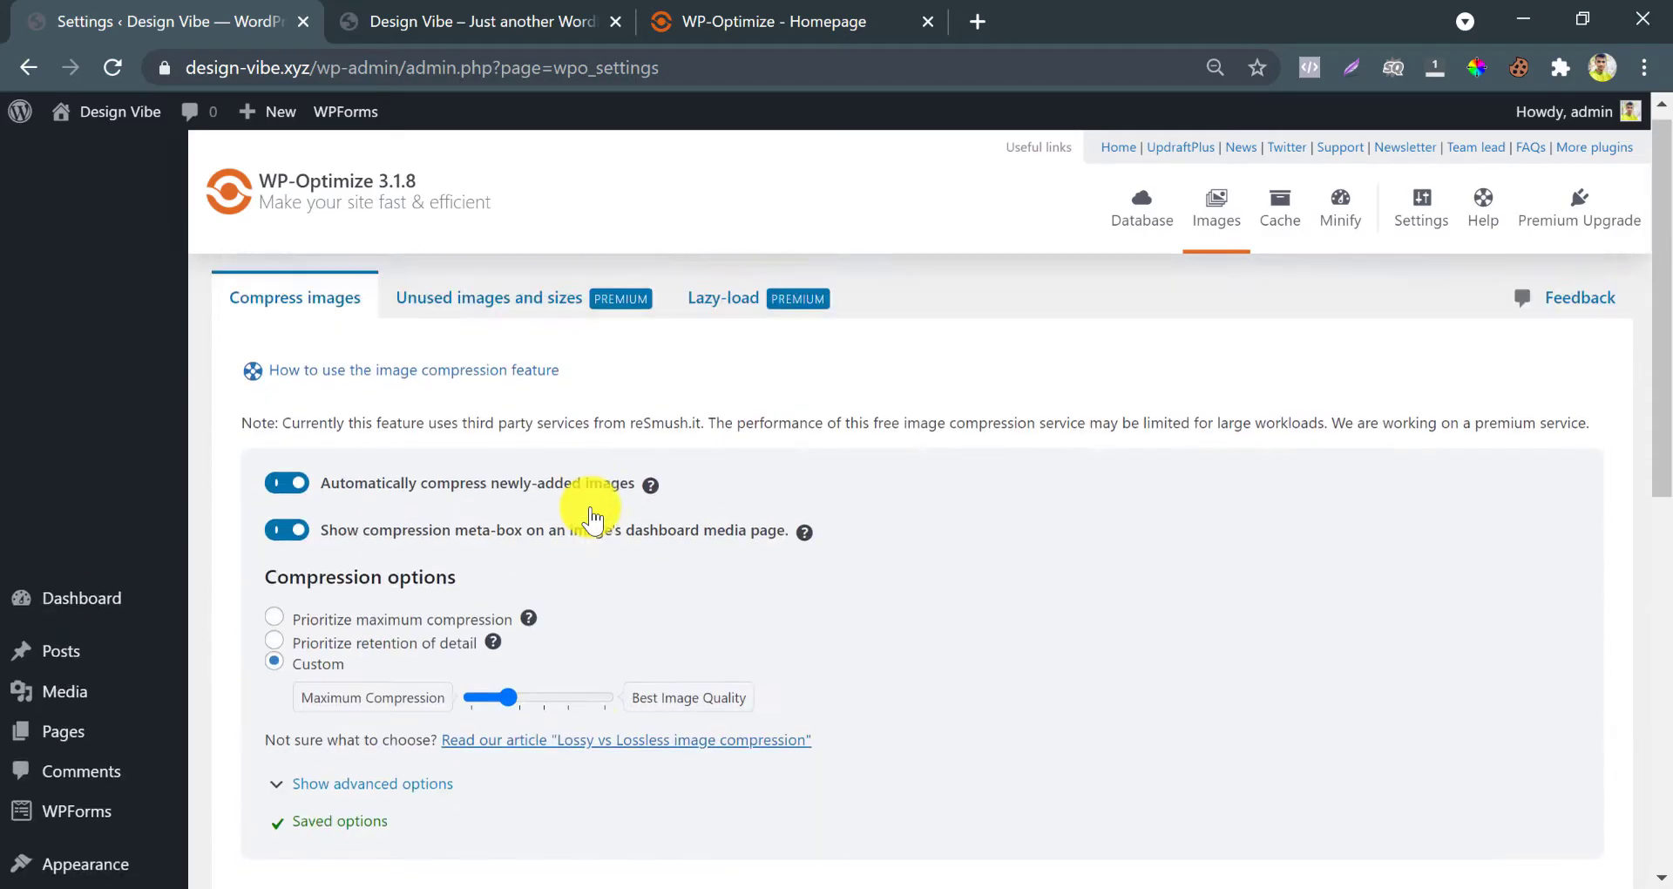
pyautogui.scroll(-5, 430, 523)
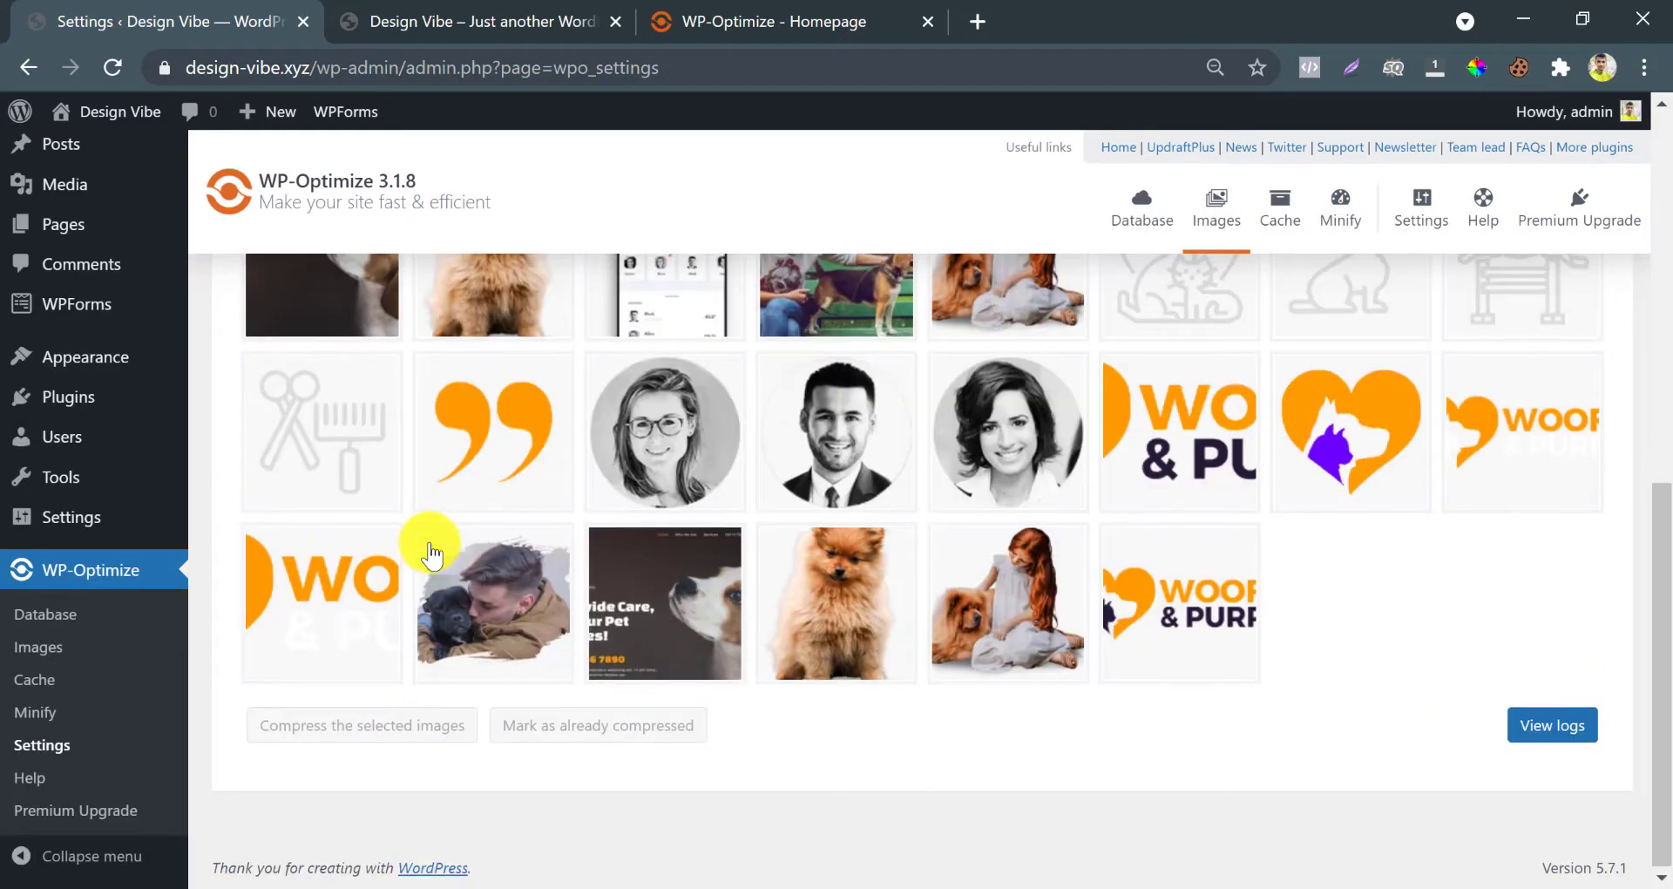
pyautogui.scroll(6, 431, 558)
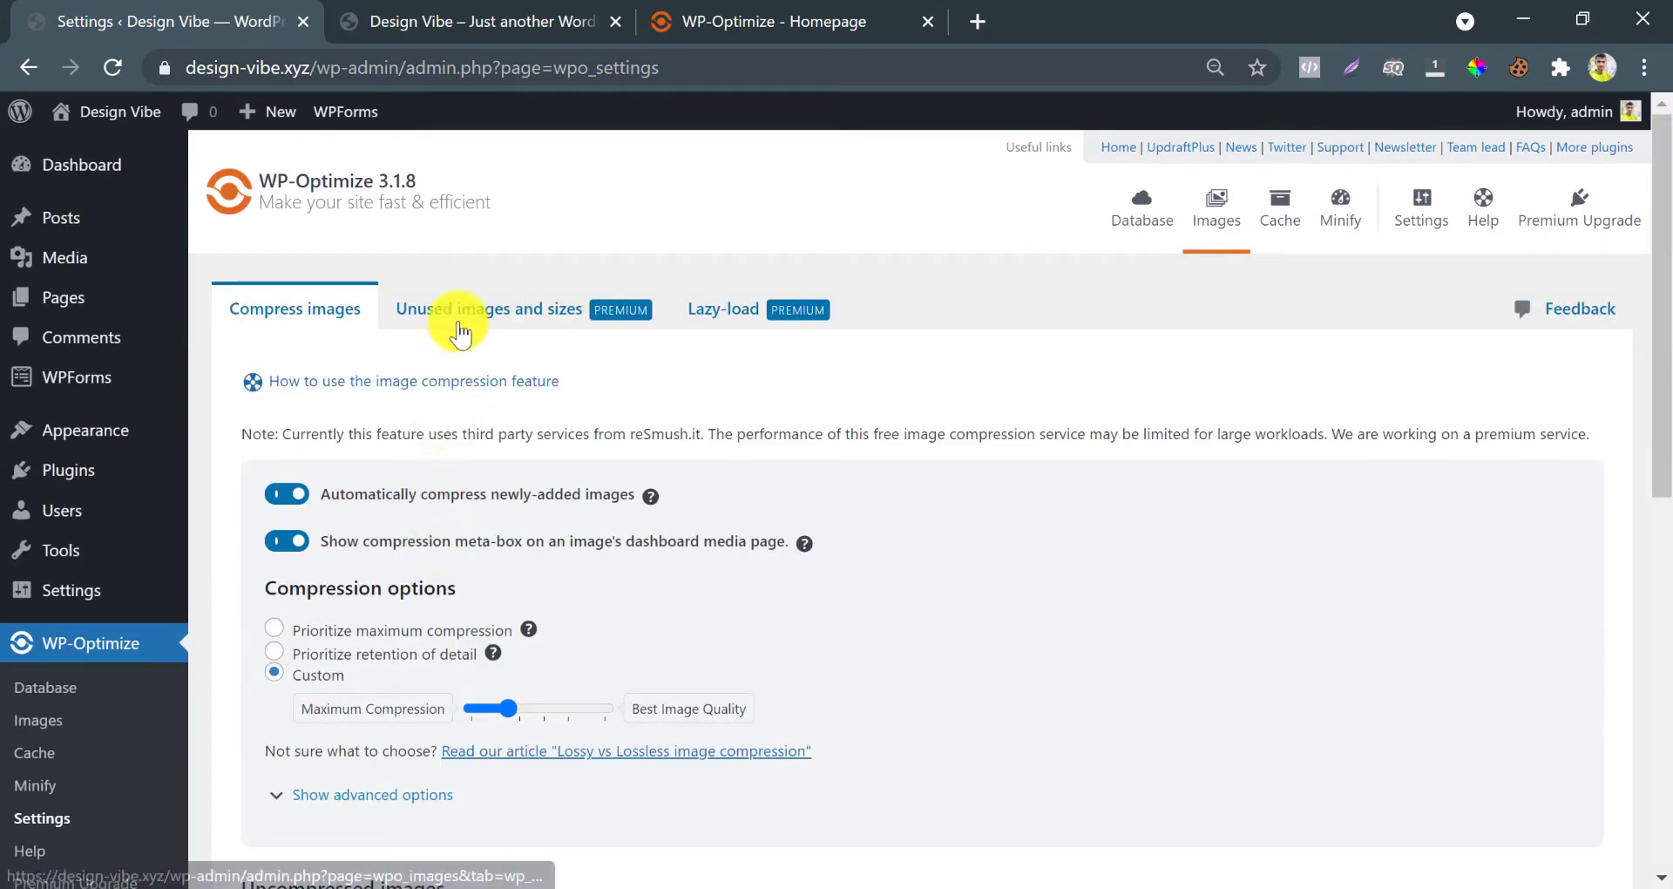
# Check the Unused images and sizes and Lazy-load tabs, then go to the Page cache settings
pyautogui.click(460, 329)
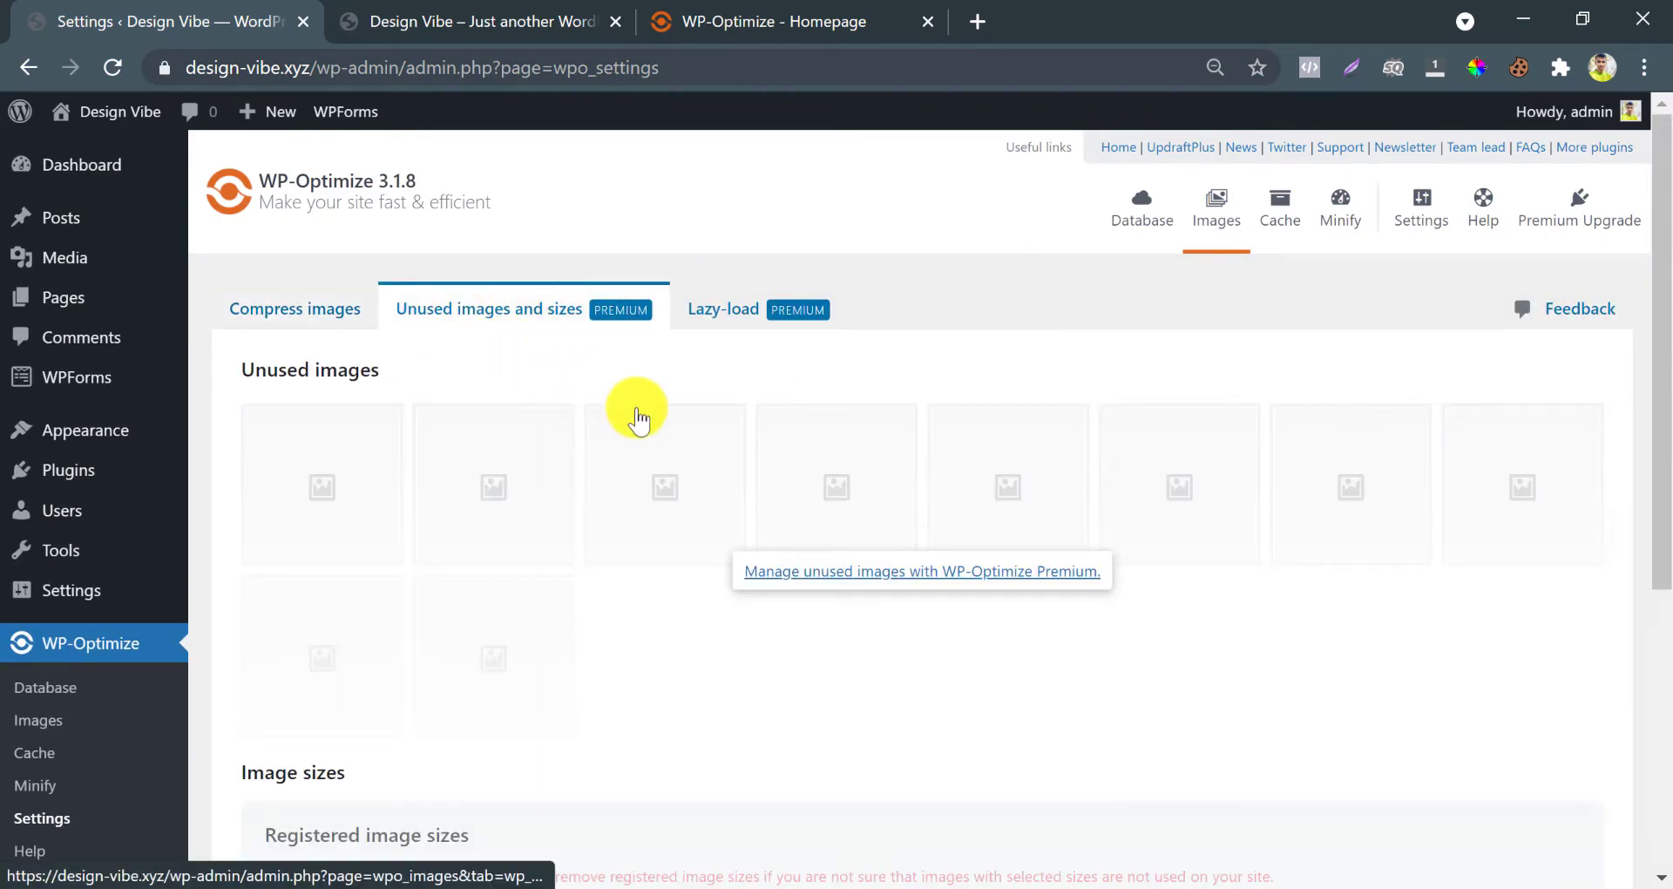
pyautogui.scroll(-4, 647, 418)
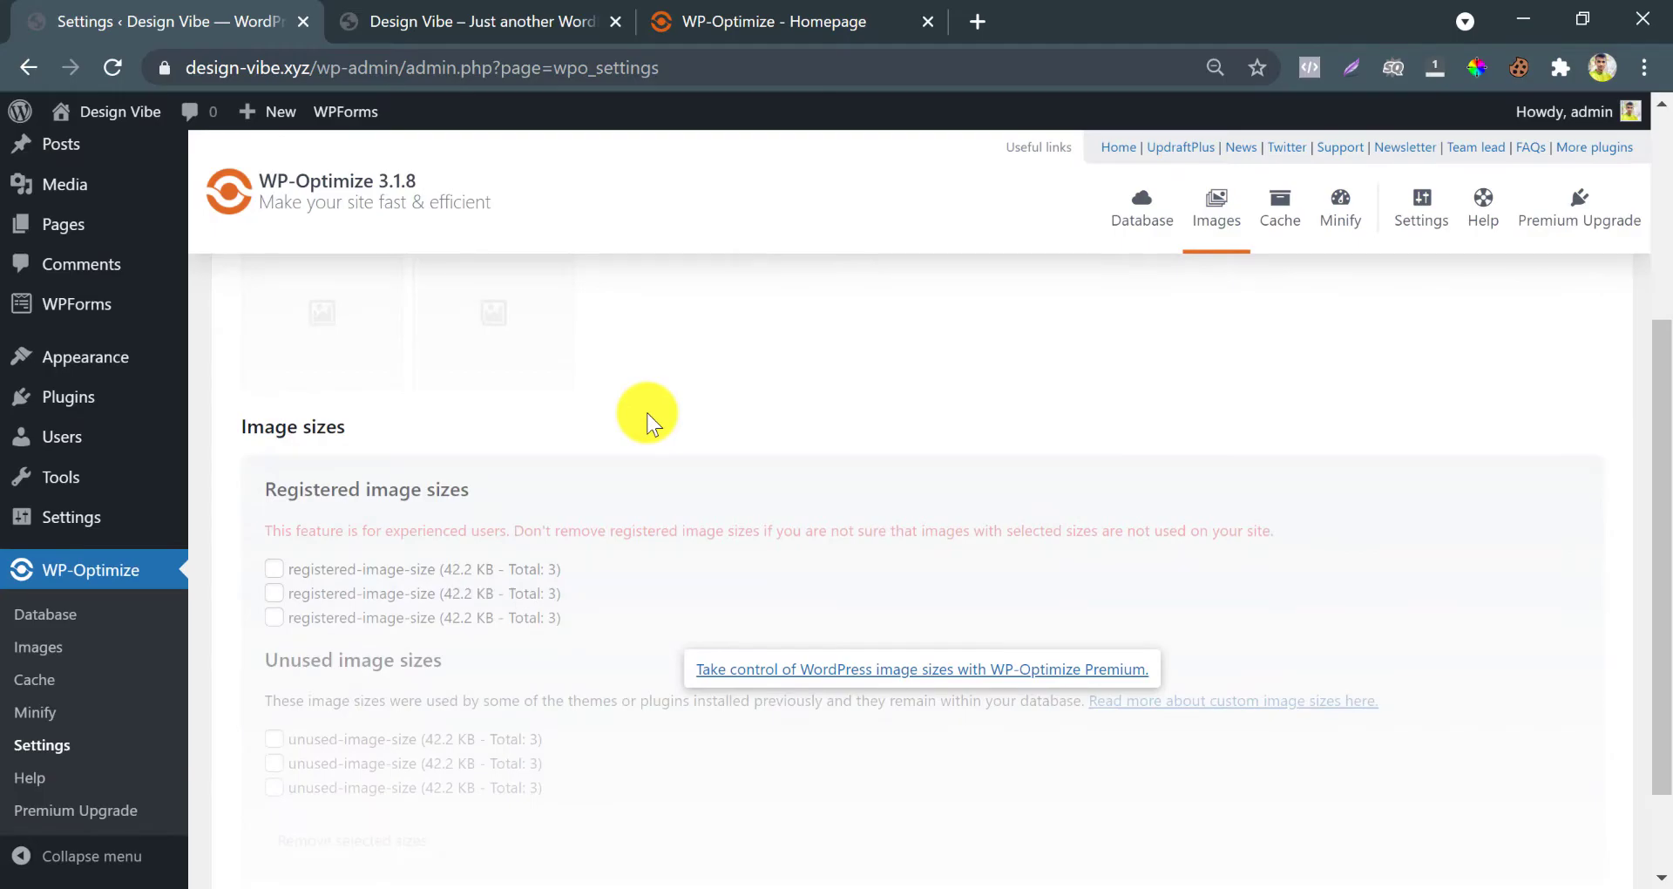
pyautogui.scroll(3, 646, 412)
pyautogui.click(731, 314)
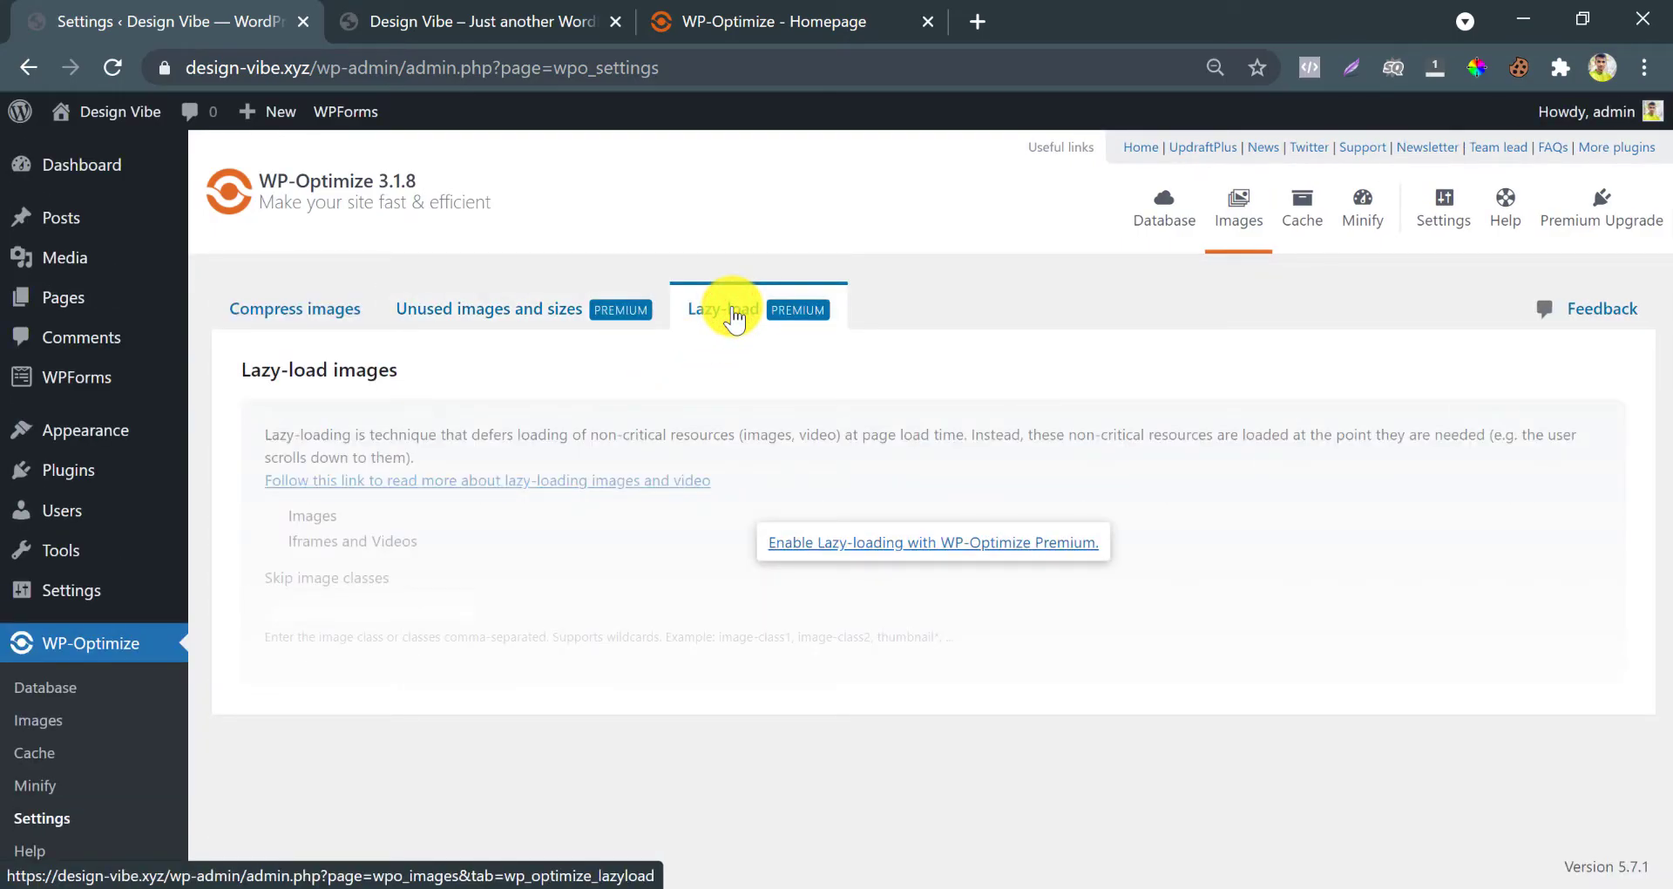
pyautogui.click(1302, 223)
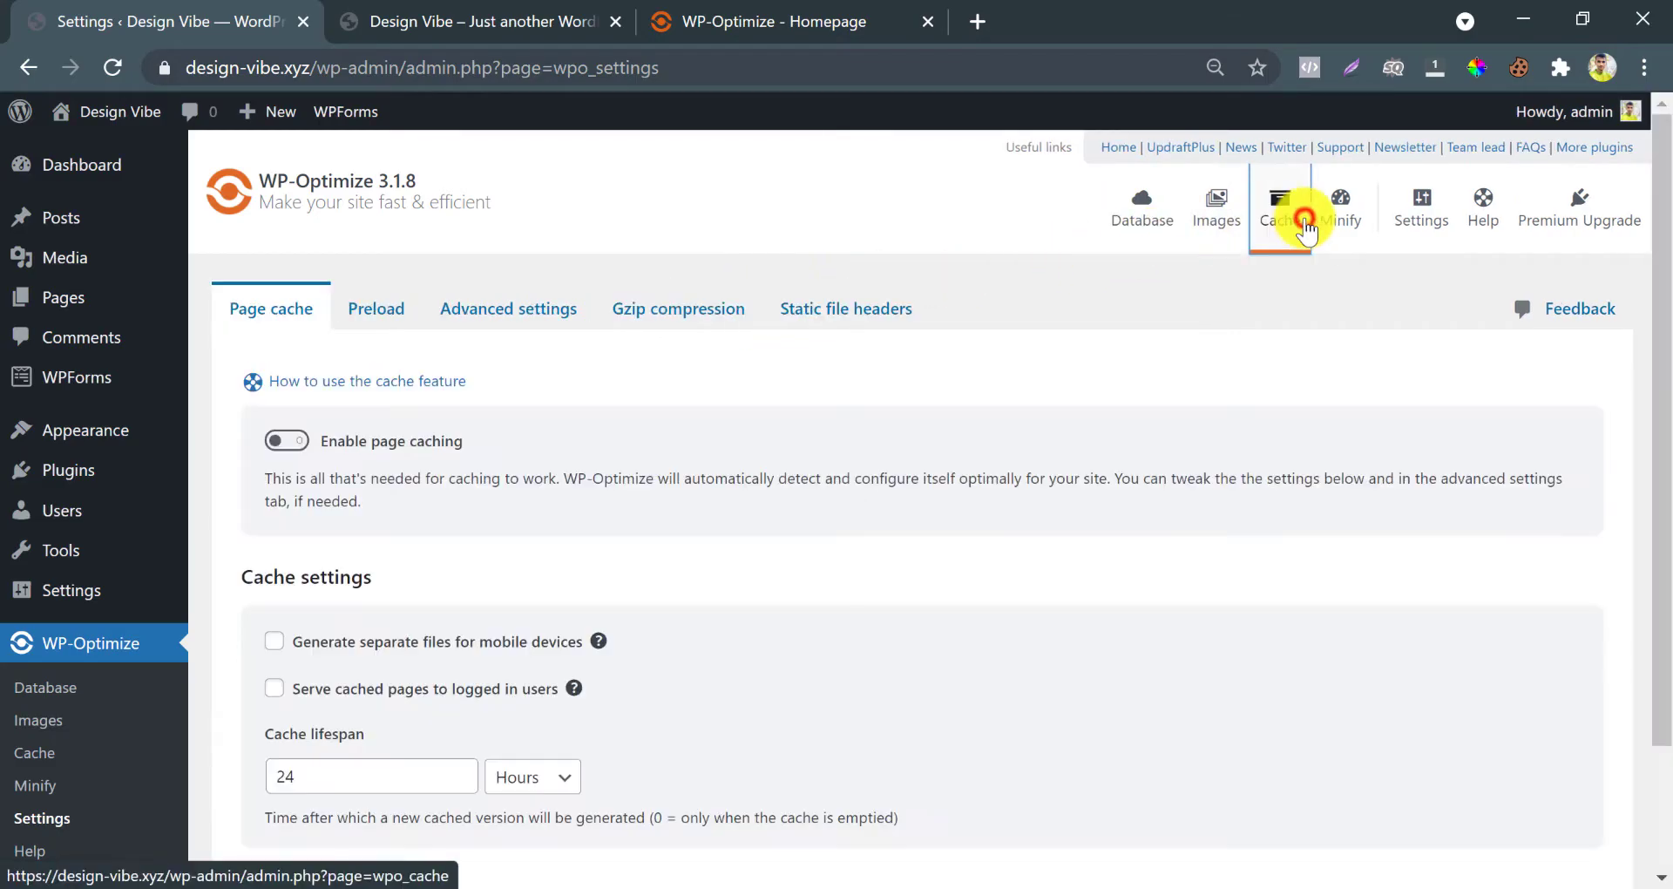
# Enable page caching with the 24-hour cache lifespan and save the cache settings
pyautogui.click(278, 444)
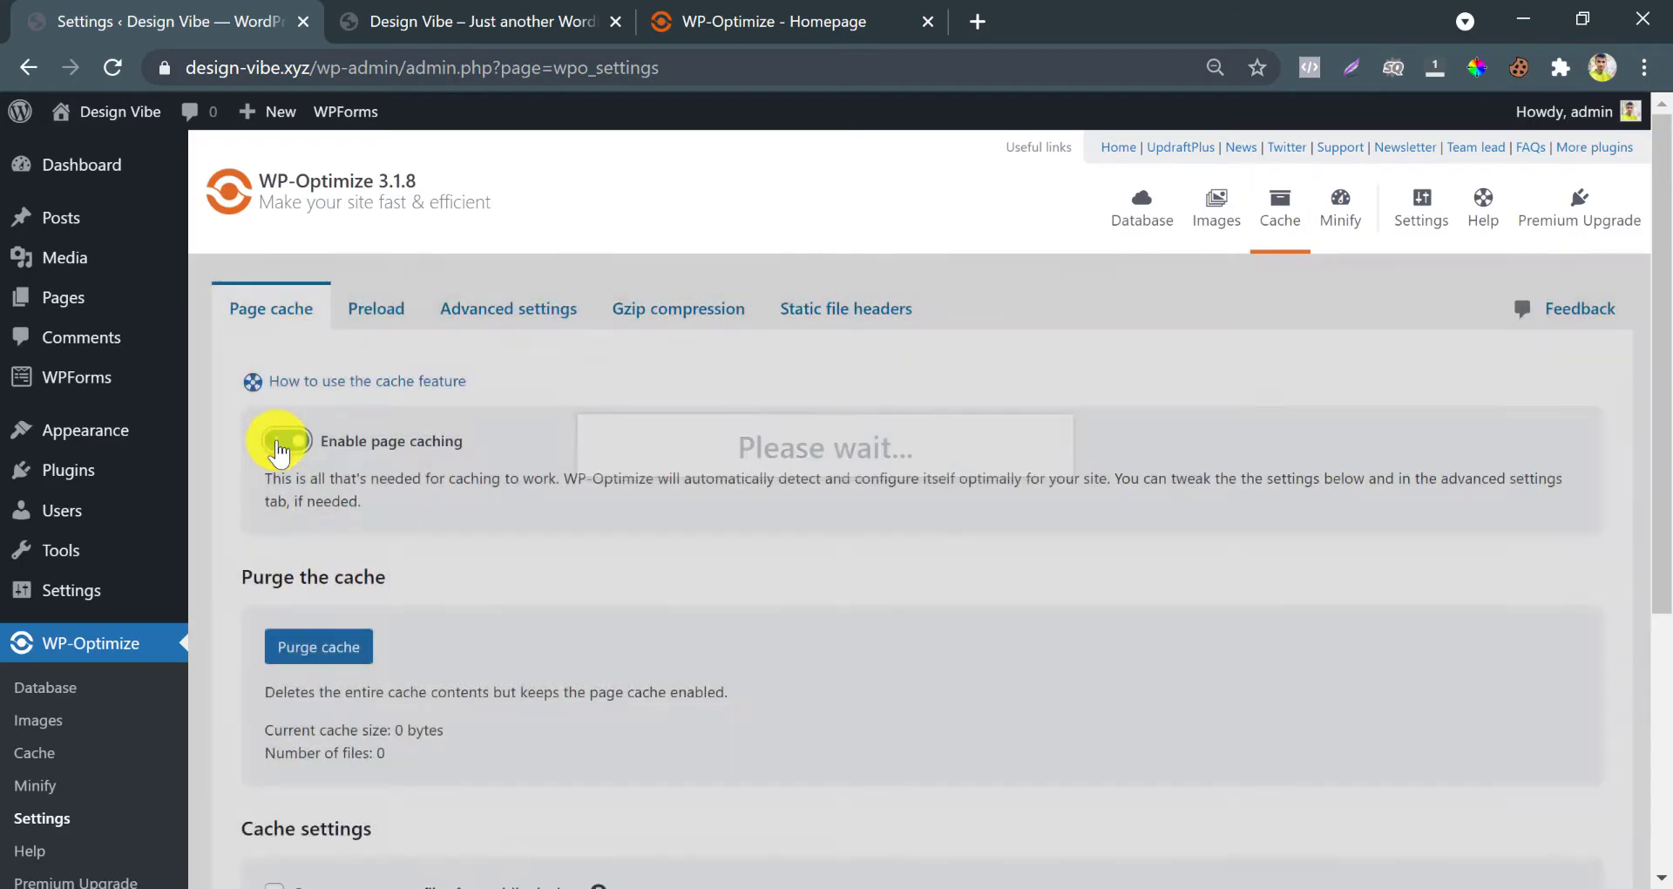
pyautogui.scroll(-2, 366, 660)
pyautogui.scroll(-4, 370, 661)
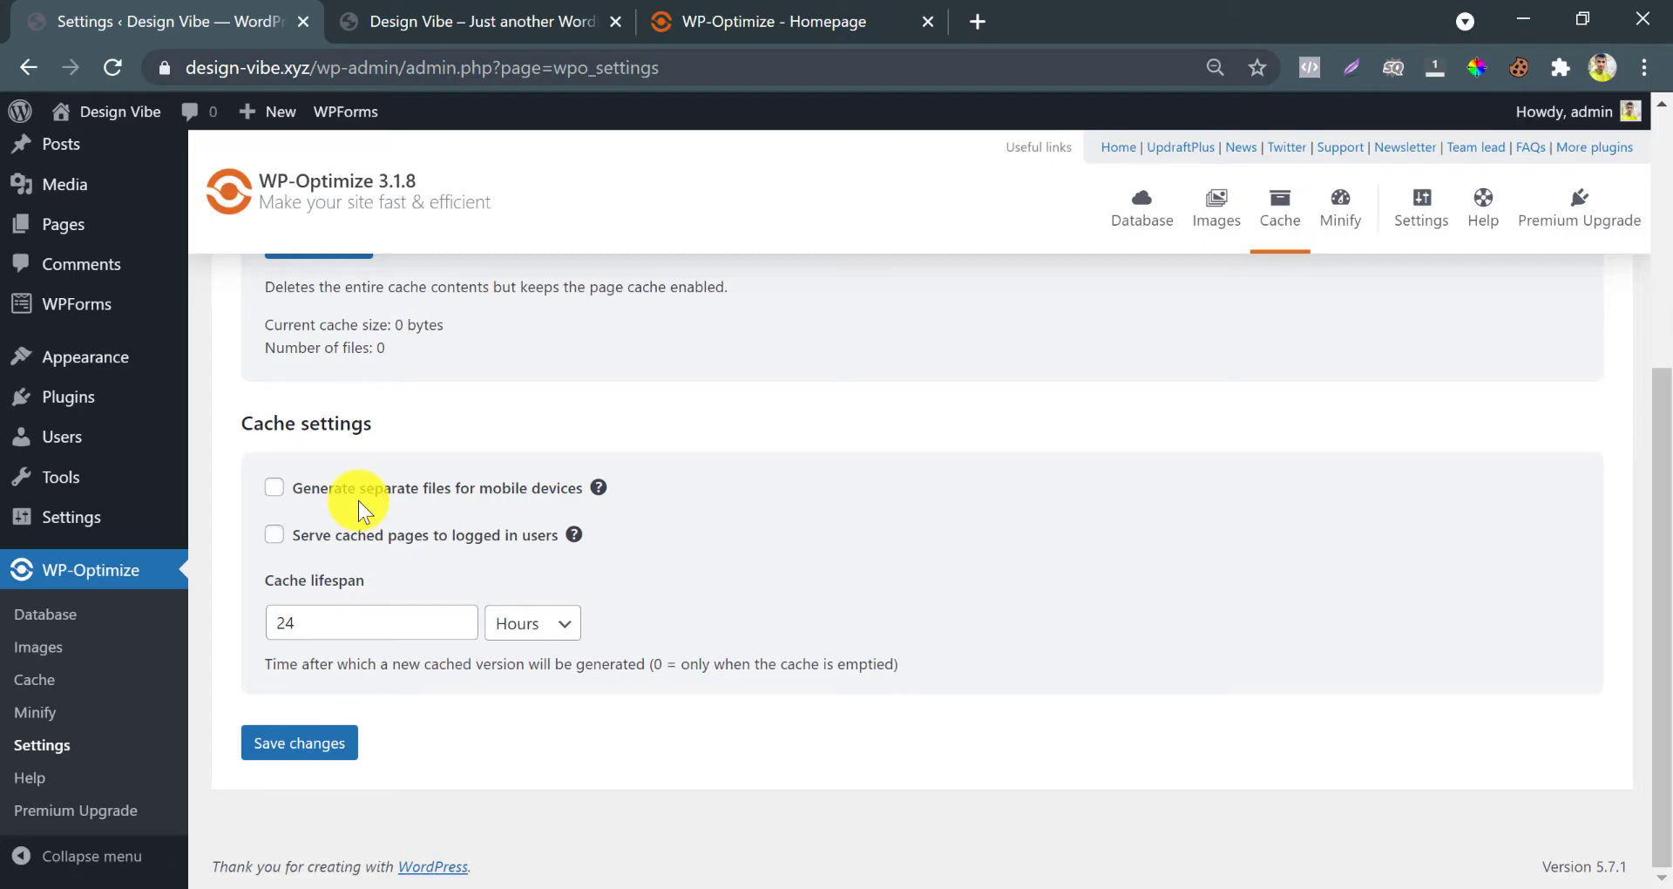
pyautogui.click(280, 742)
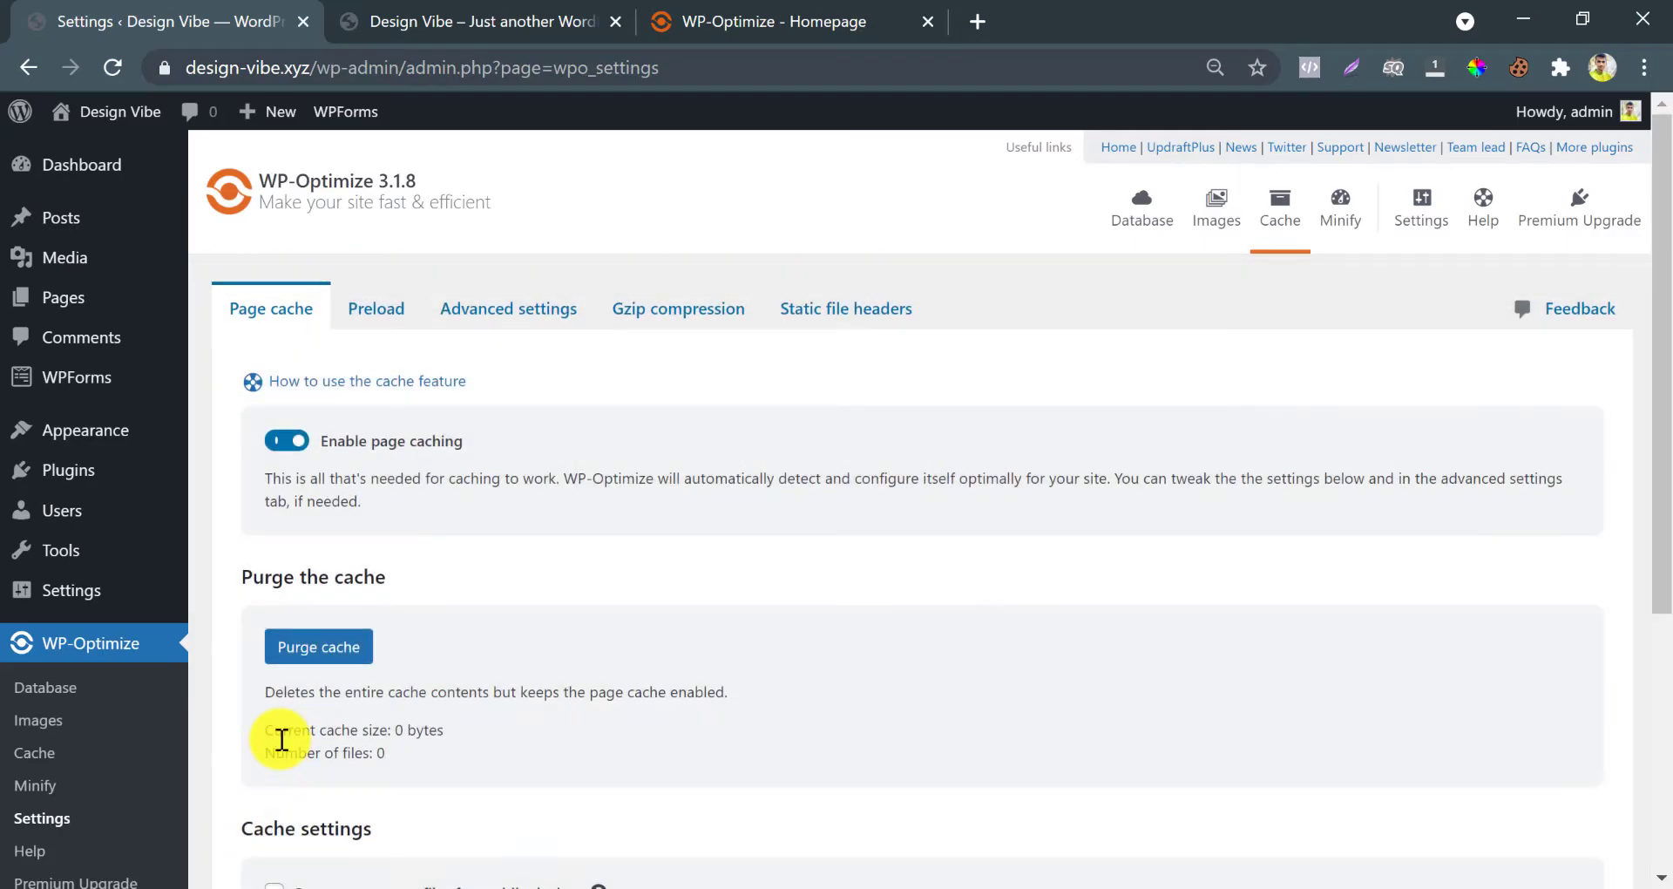
# Preload the cache now, activate and save scheduled preloading, then view Advanced settings
pyautogui.click(376, 308)
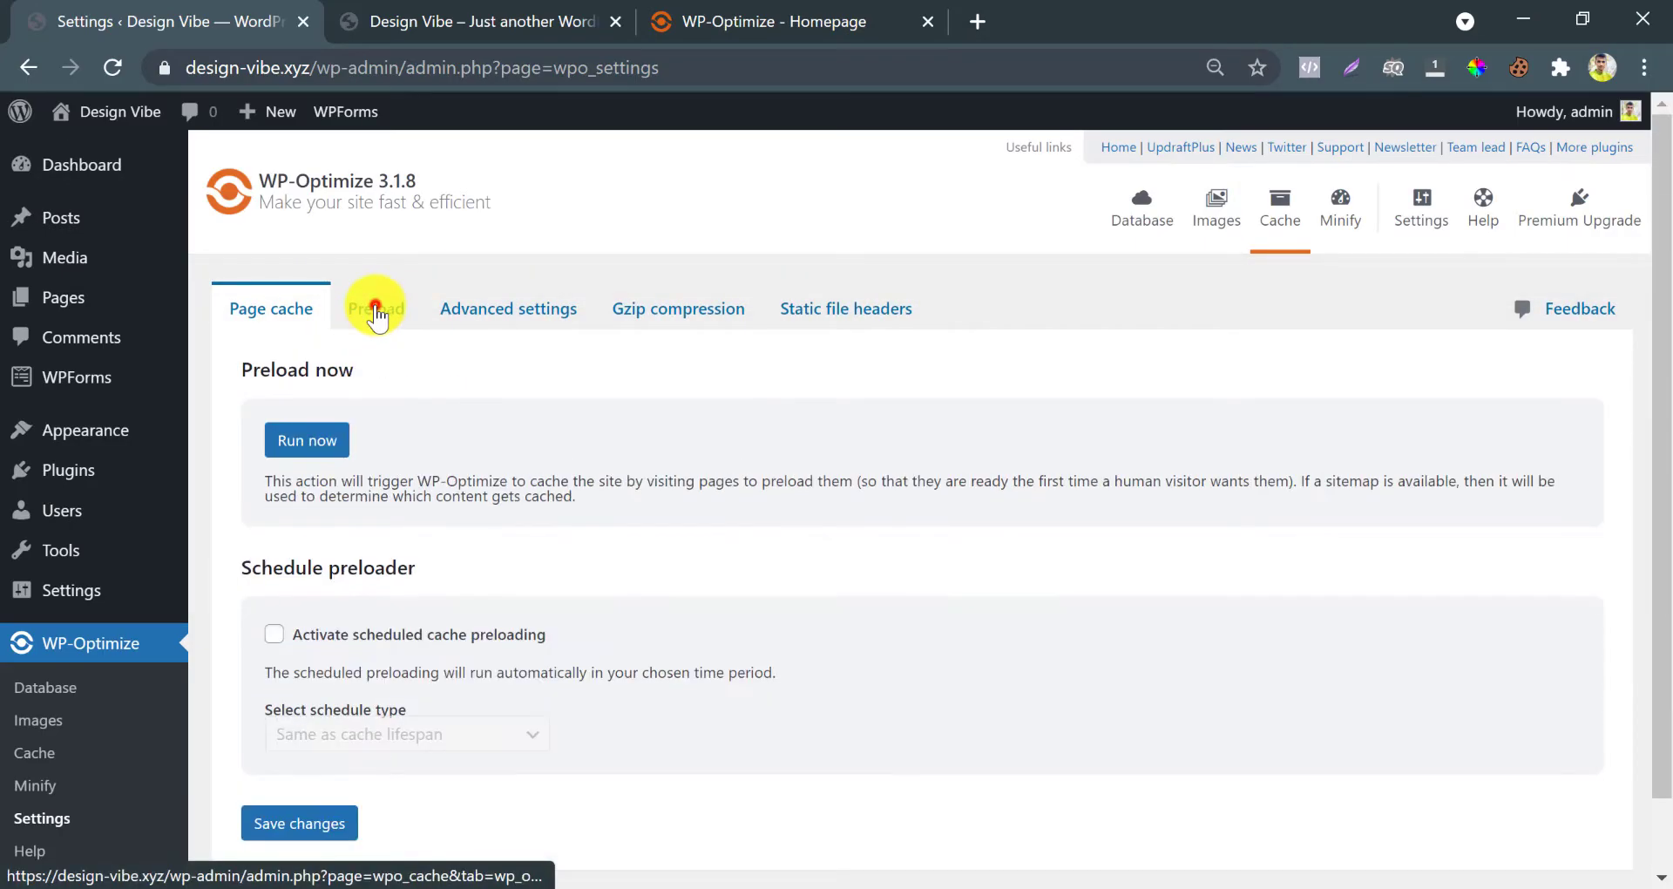
pyautogui.click(314, 443)
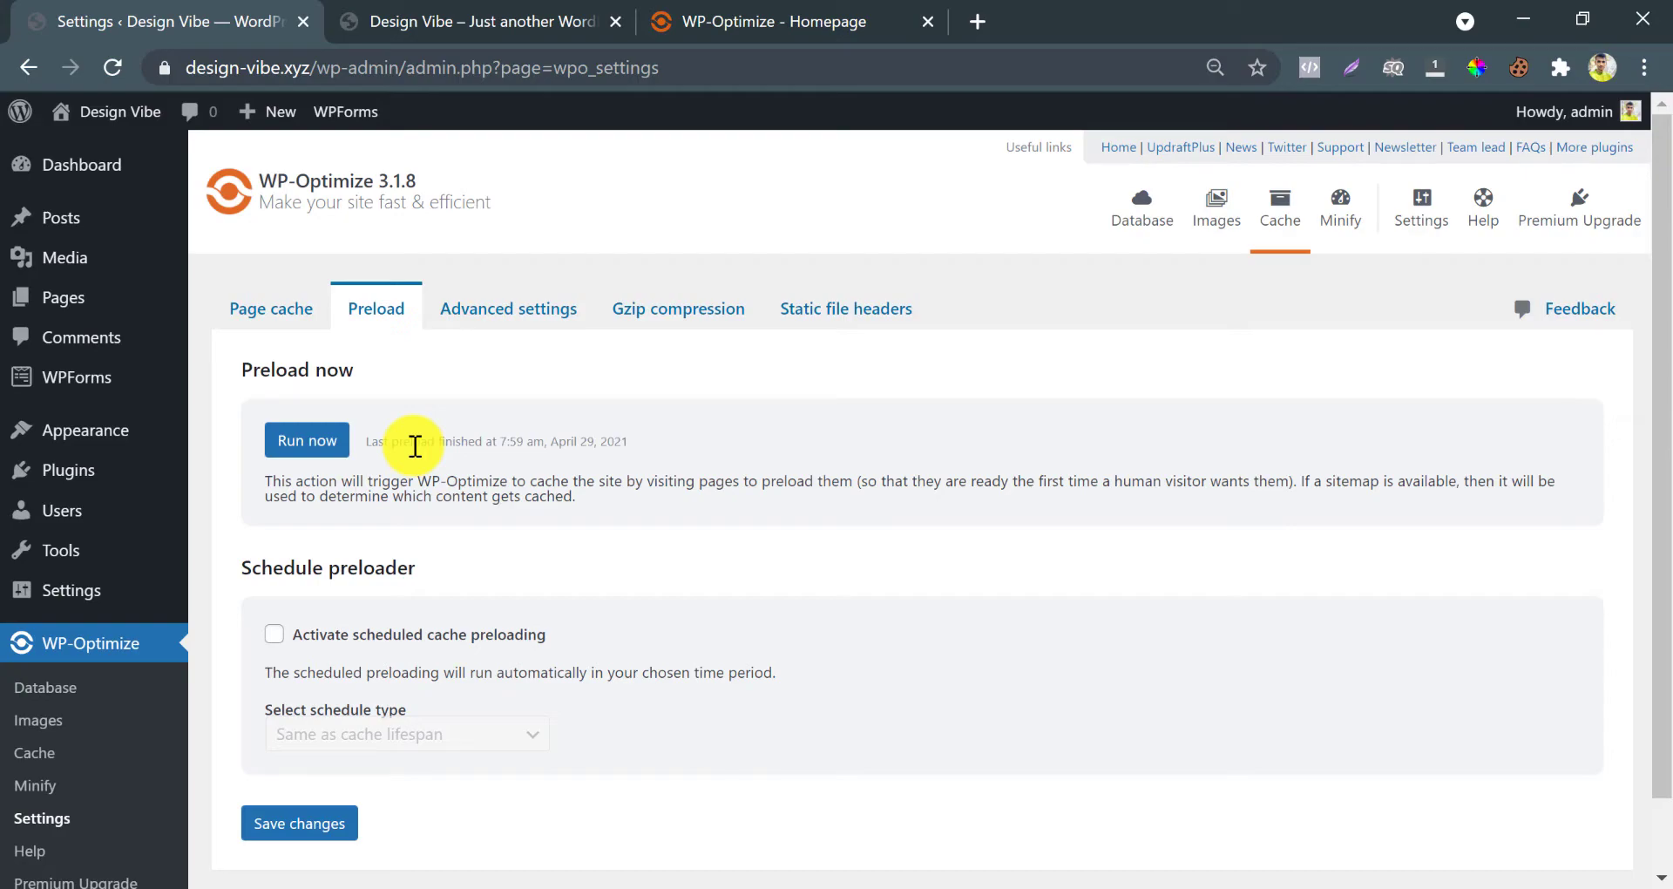
pyautogui.scroll(-1, 571, 463)
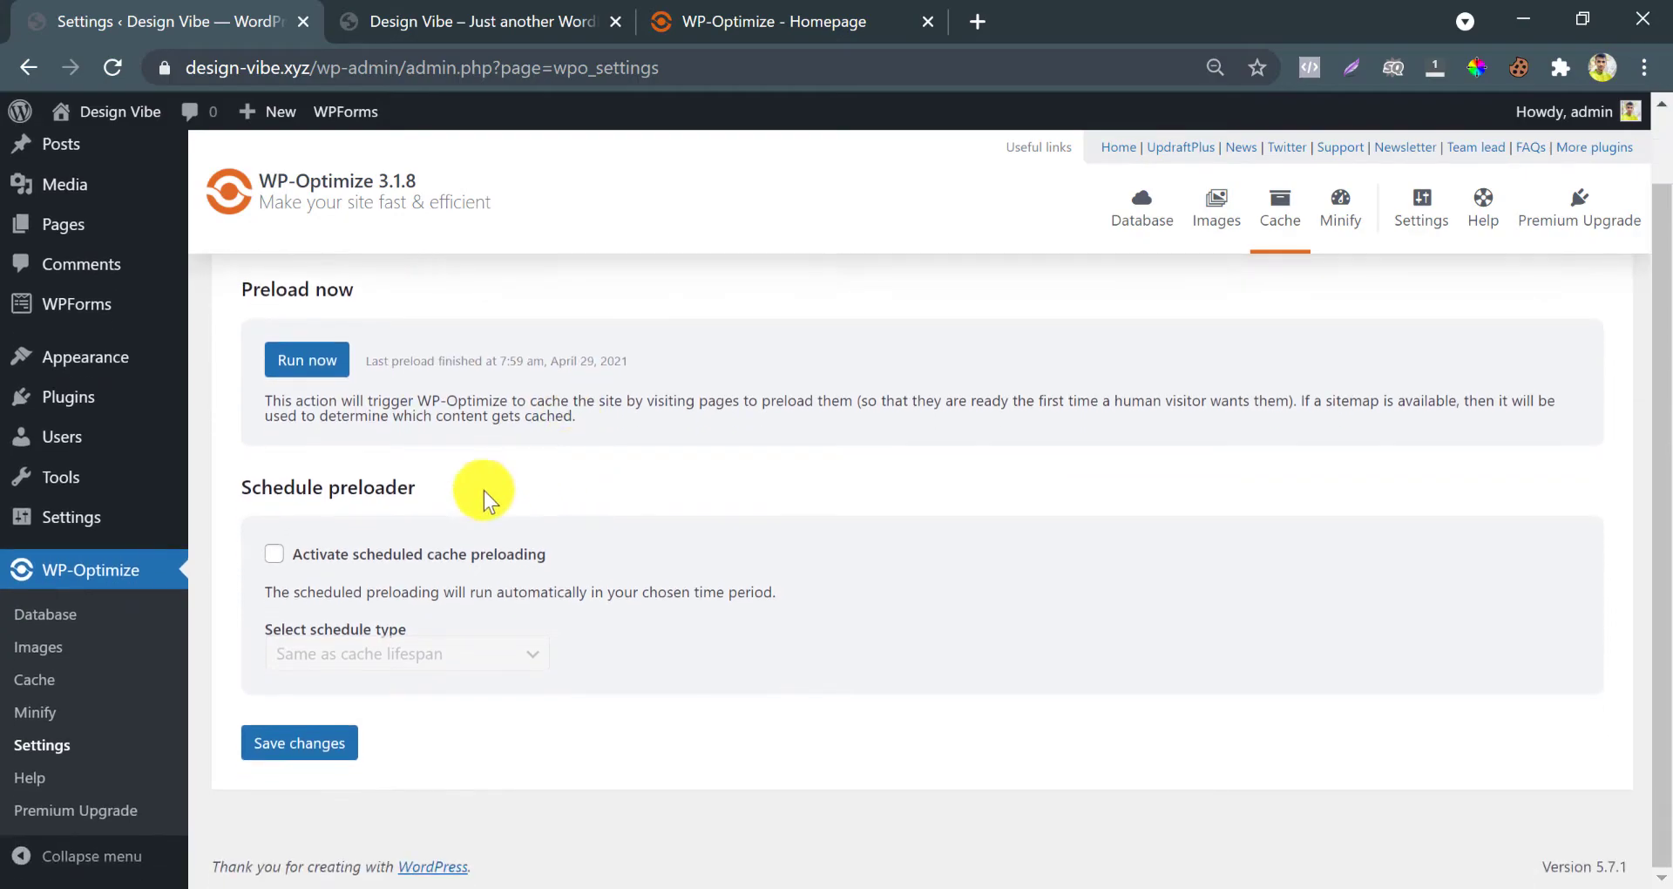
pyautogui.click(274, 556)
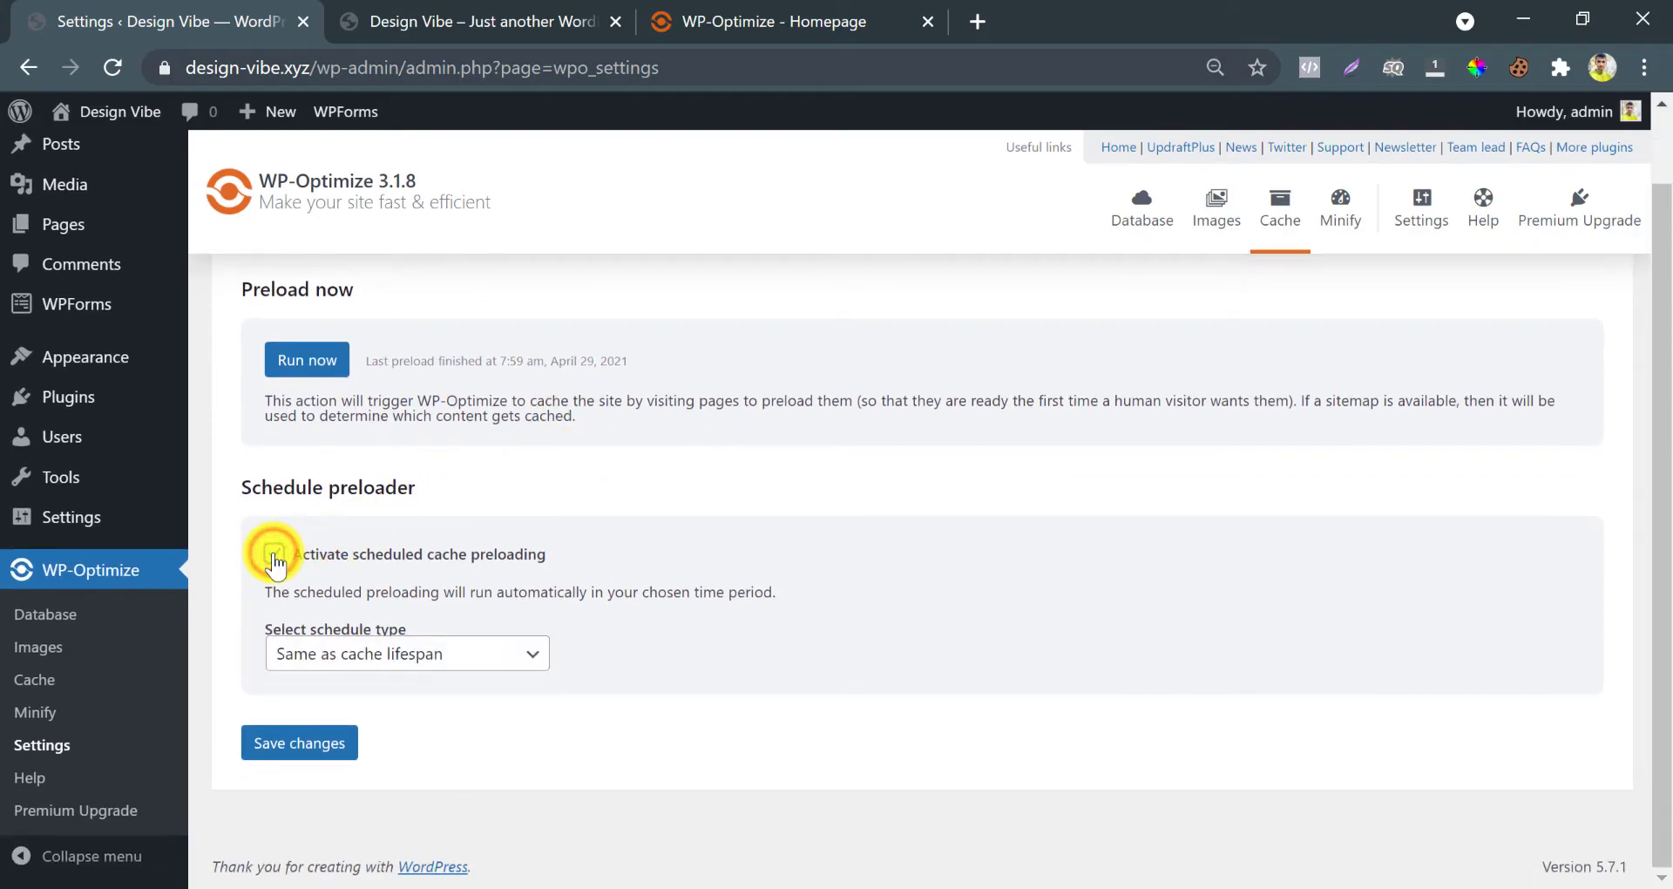
pyautogui.click(270, 742)
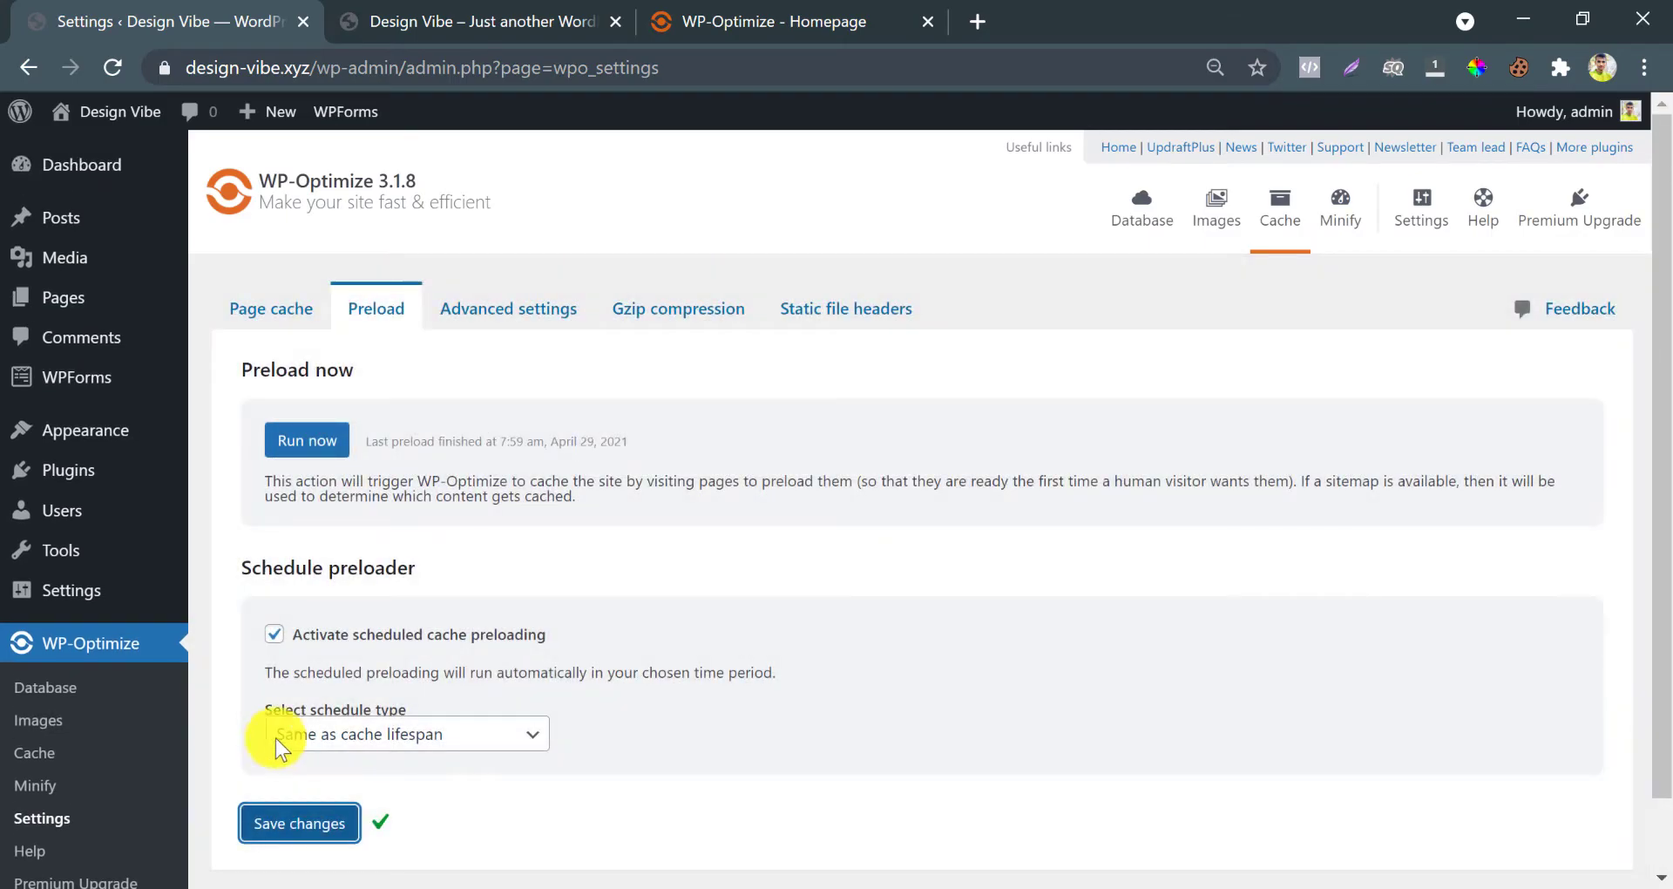
pyautogui.click(538, 307)
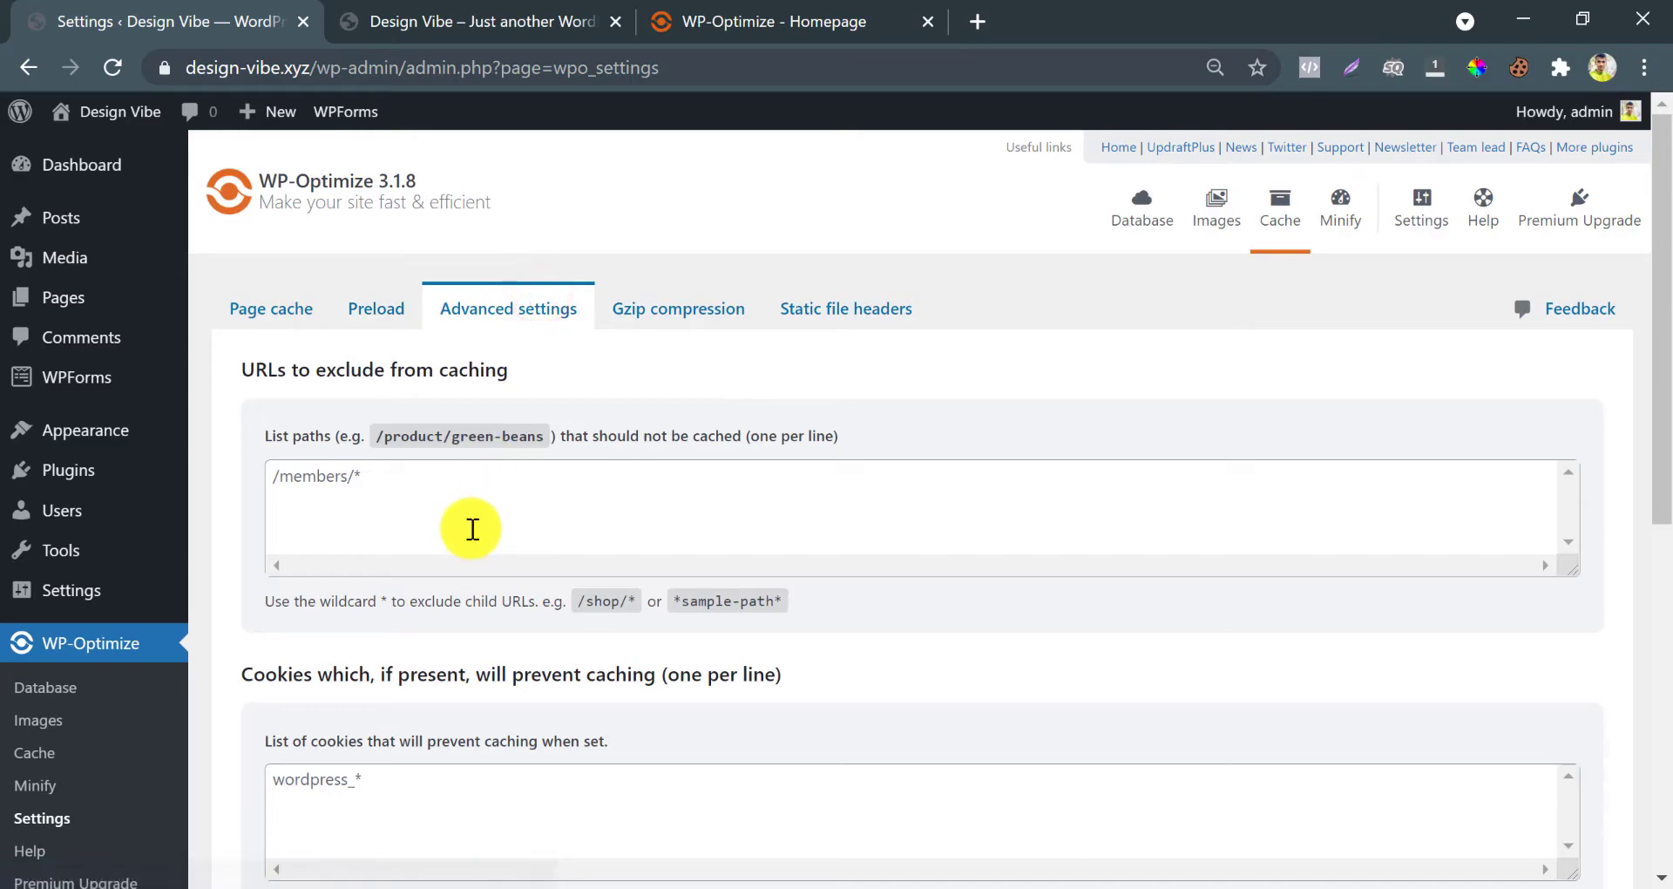
# Enable Gzip compression, then confirm Cloudflare handles the static file caching headers
pyautogui.scroll(-8, 470, 528)
pyautogui.scroll(4, 470, 528)
pyautogui.scroll(4, 471, 528)
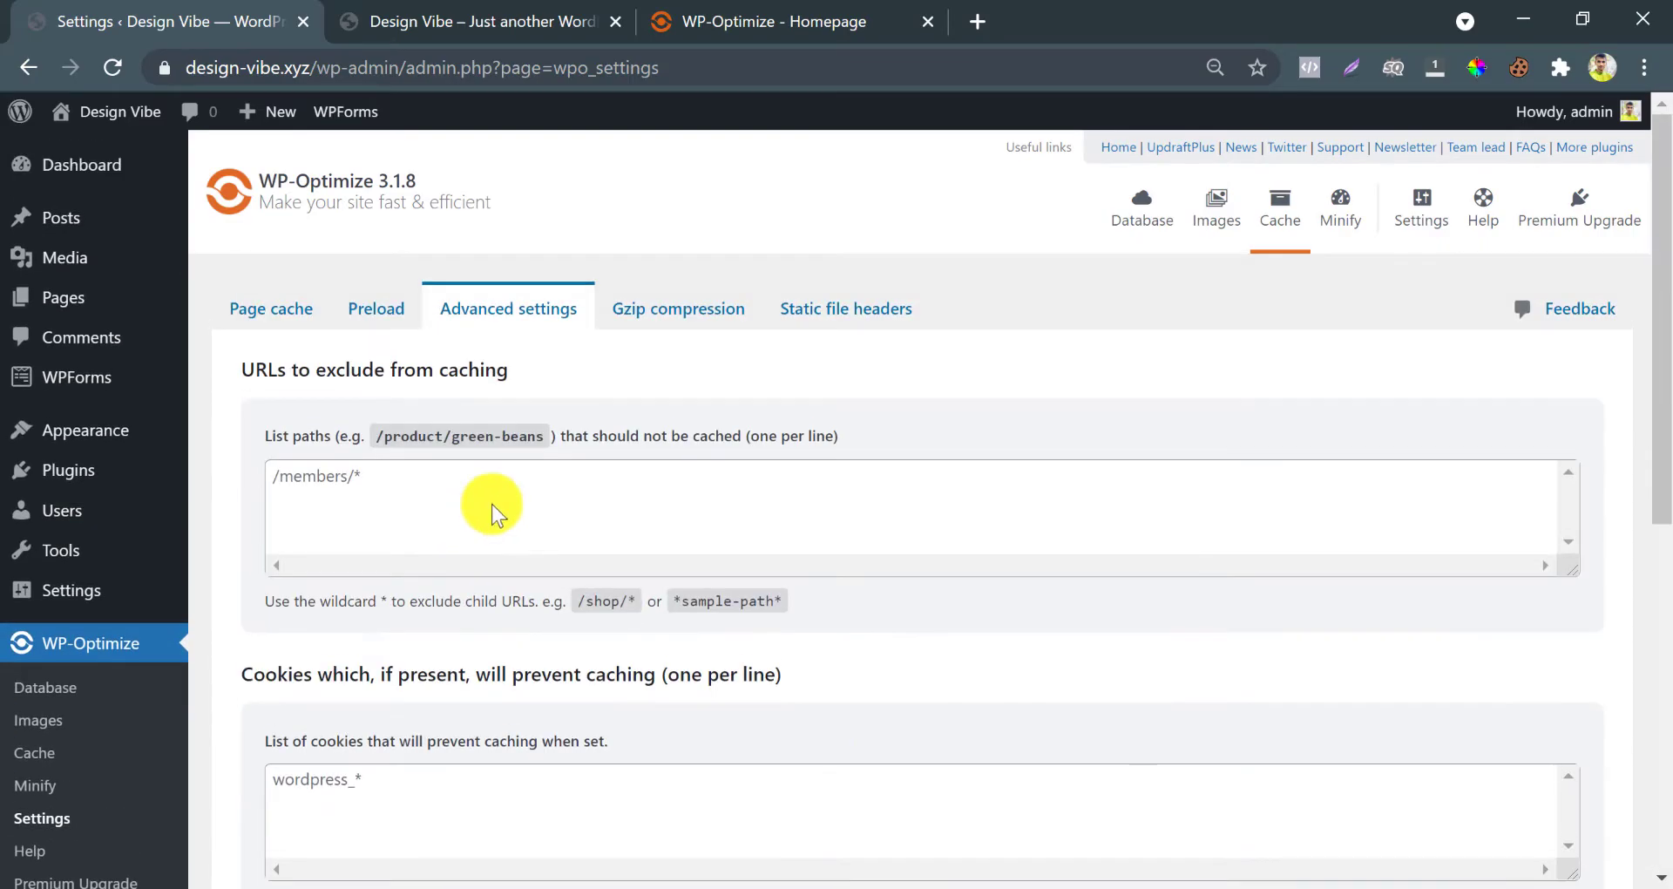
pyautogui.click(664, 304)
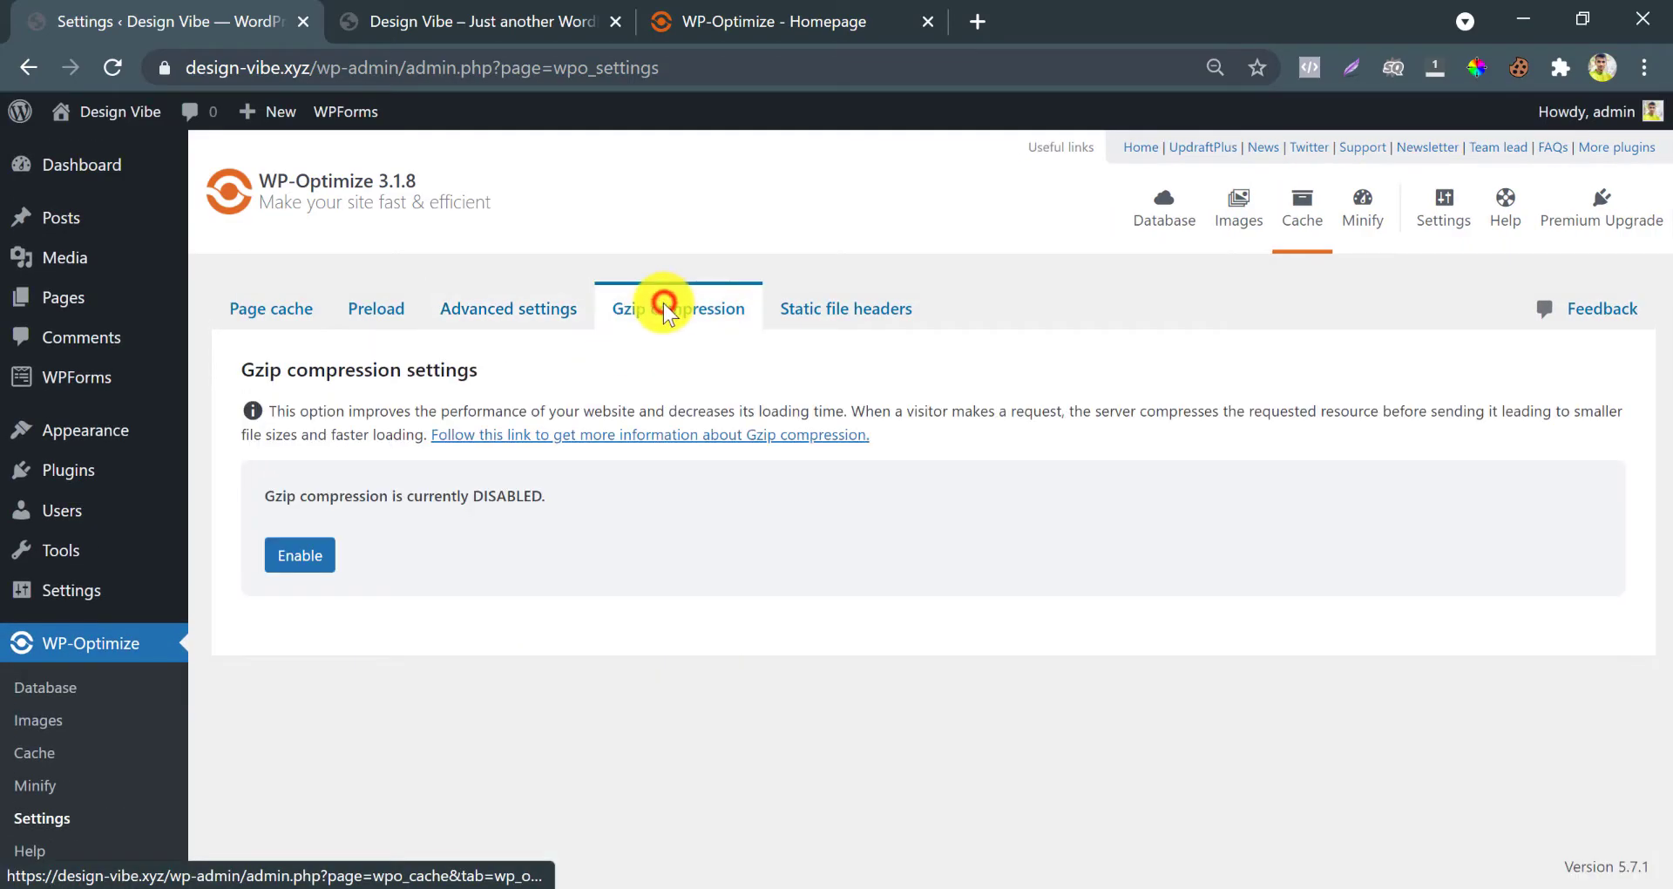
pyautogui.click(292, 558)
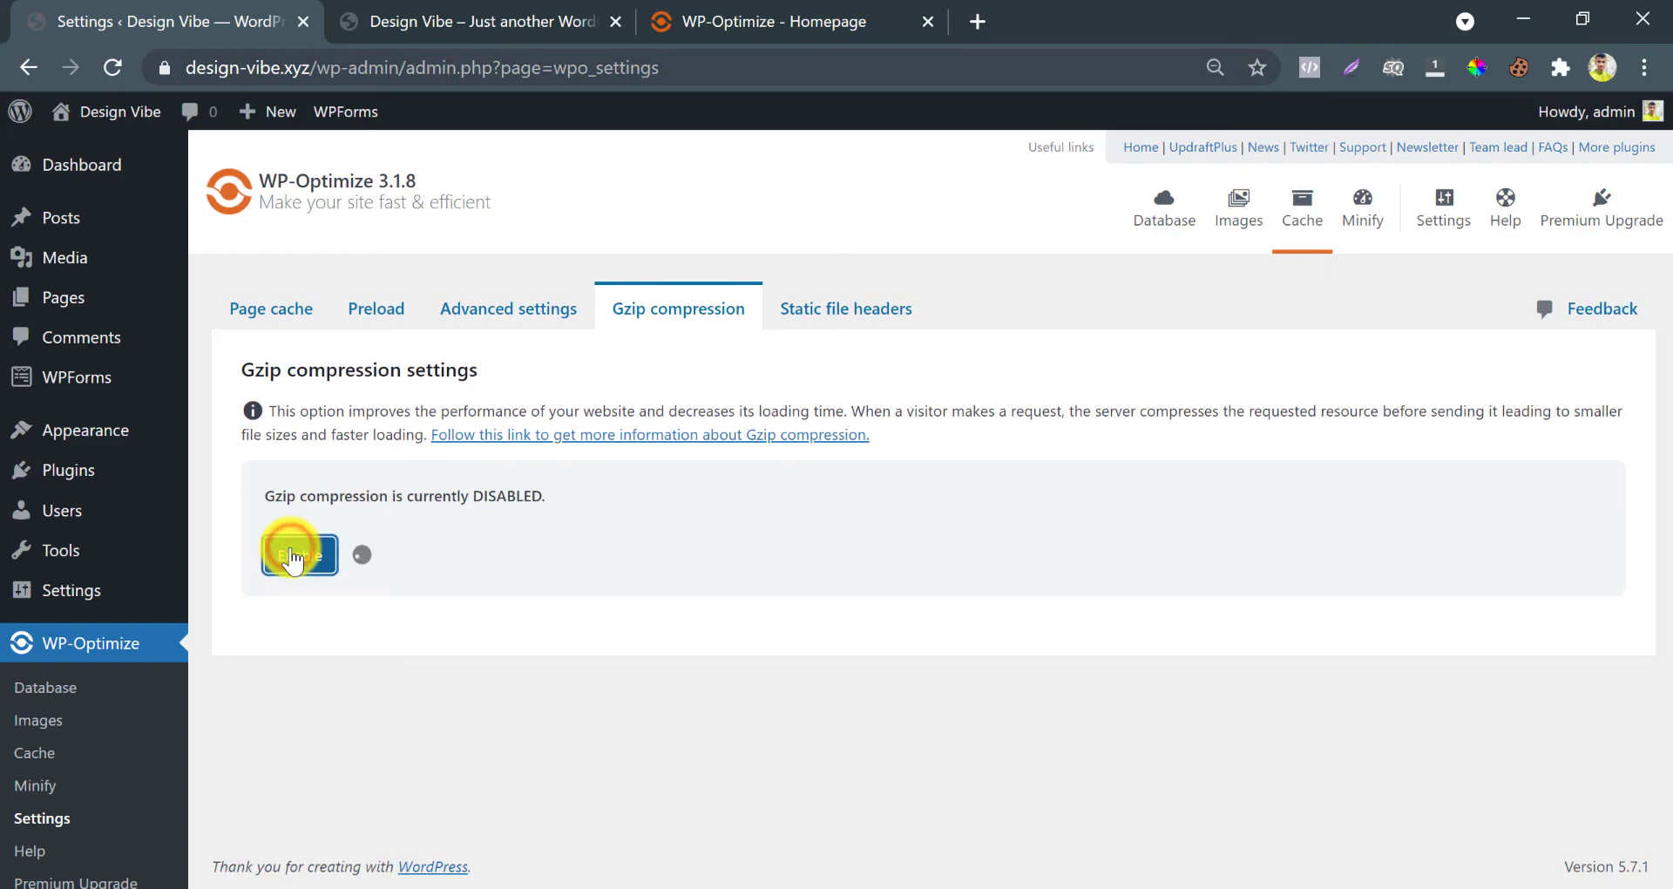
pyautogui.click(425, 568)
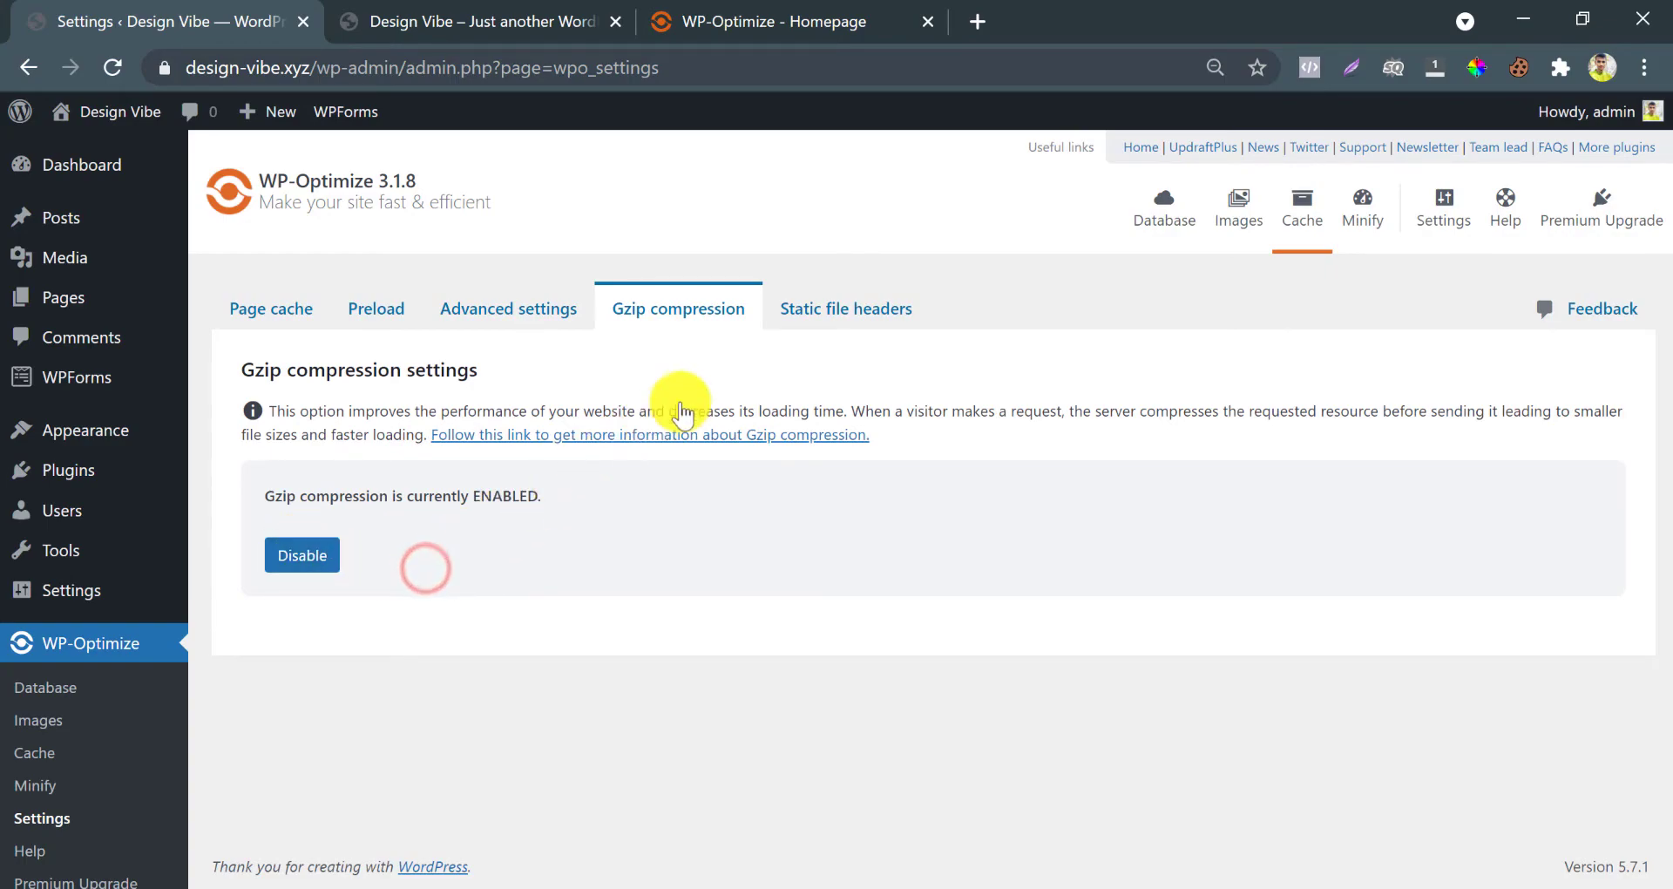
pyautogui.click(817, 324)
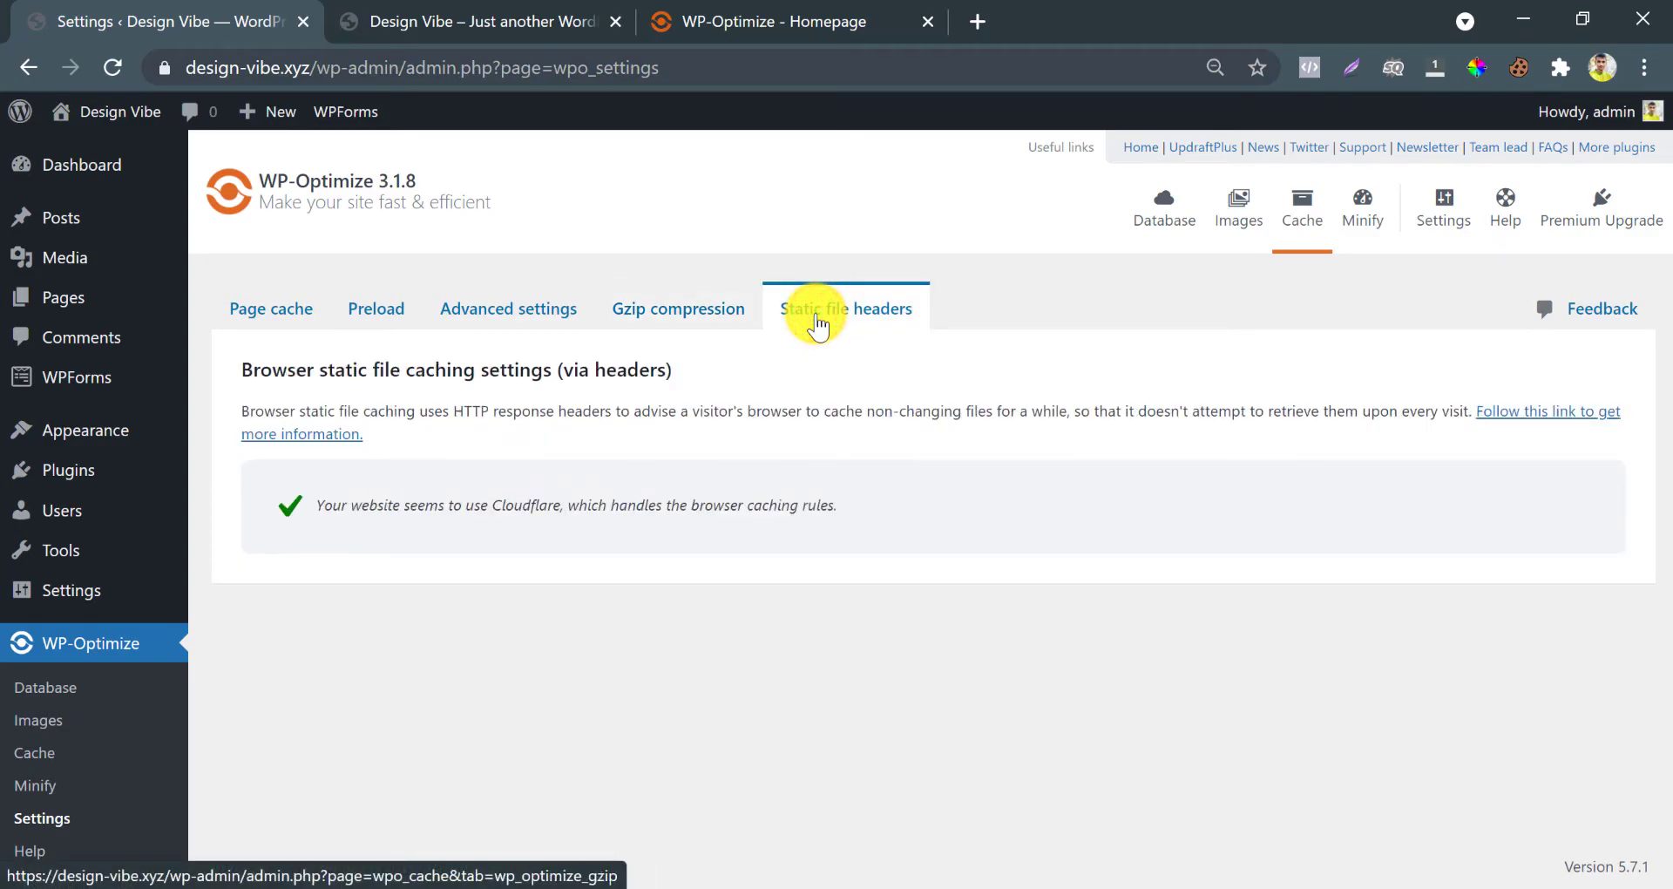
# Turn on minification and reset the minified files so they regenerate
pyautogui.click(1353, 213)
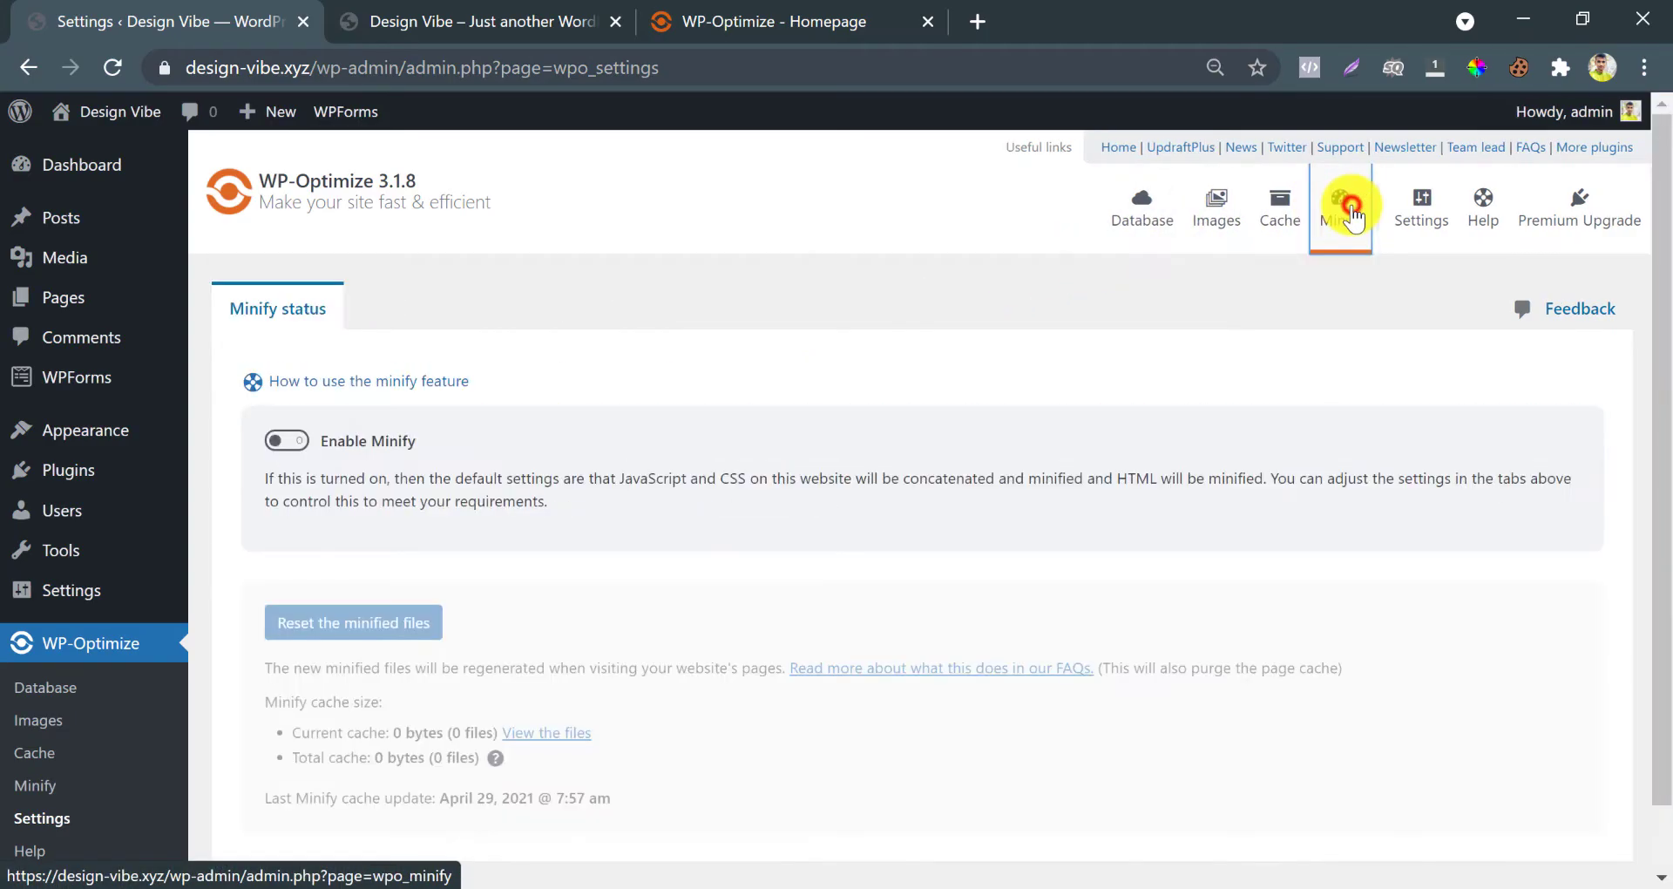
pyautogui.click(283, 442)
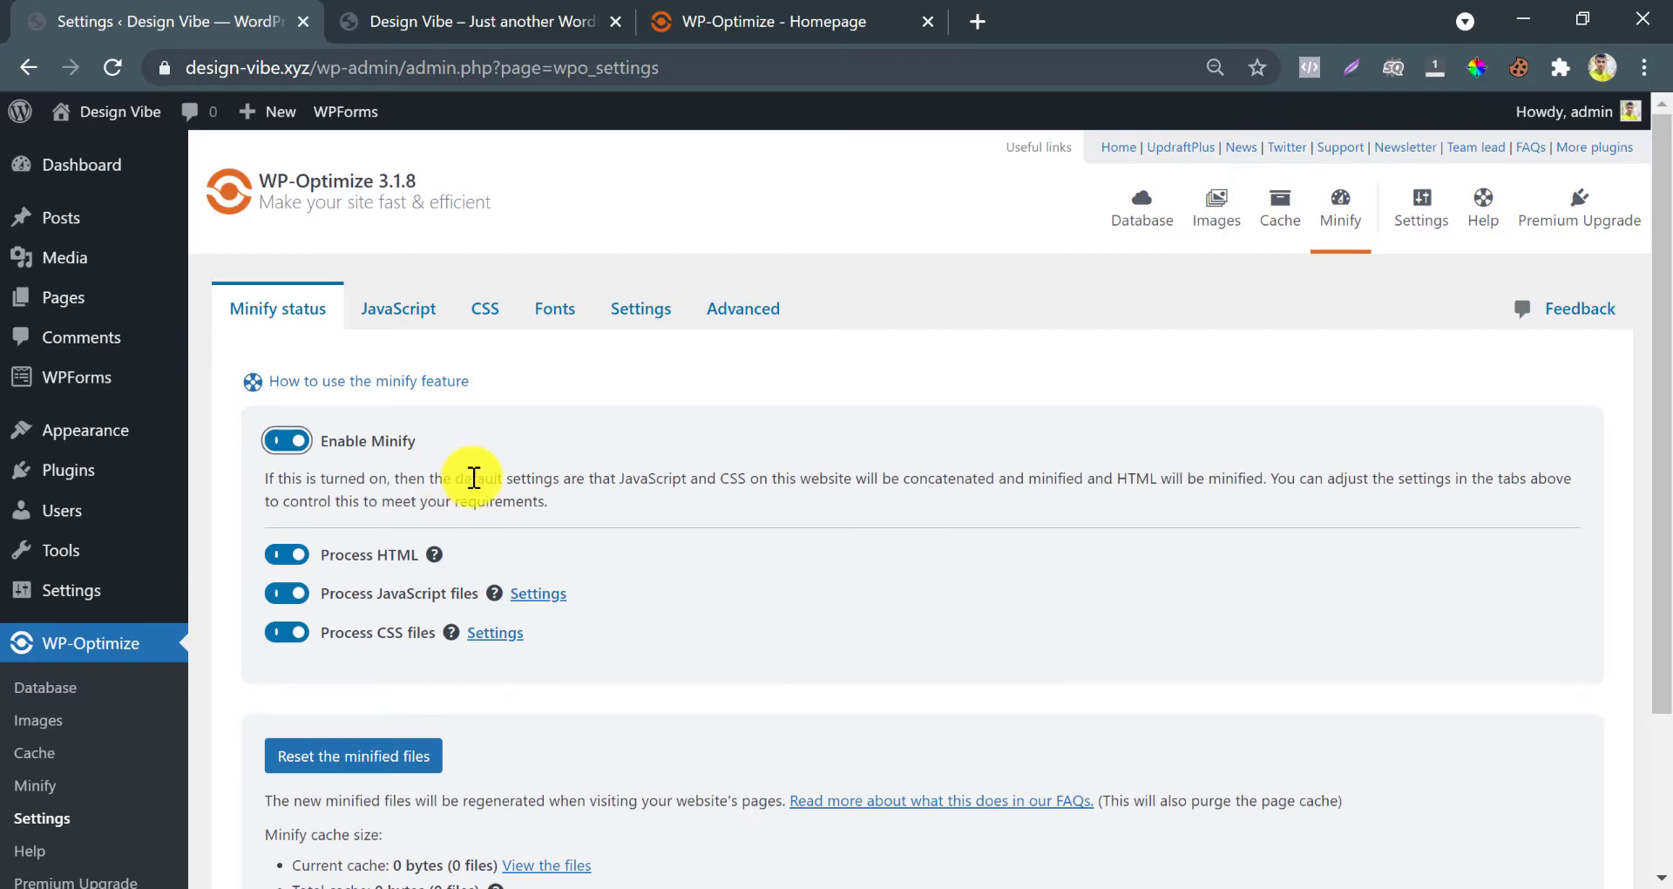
pyautogui.scroll(-2, 475, 483)
pyautogui.scroll(-1, 475, 484)
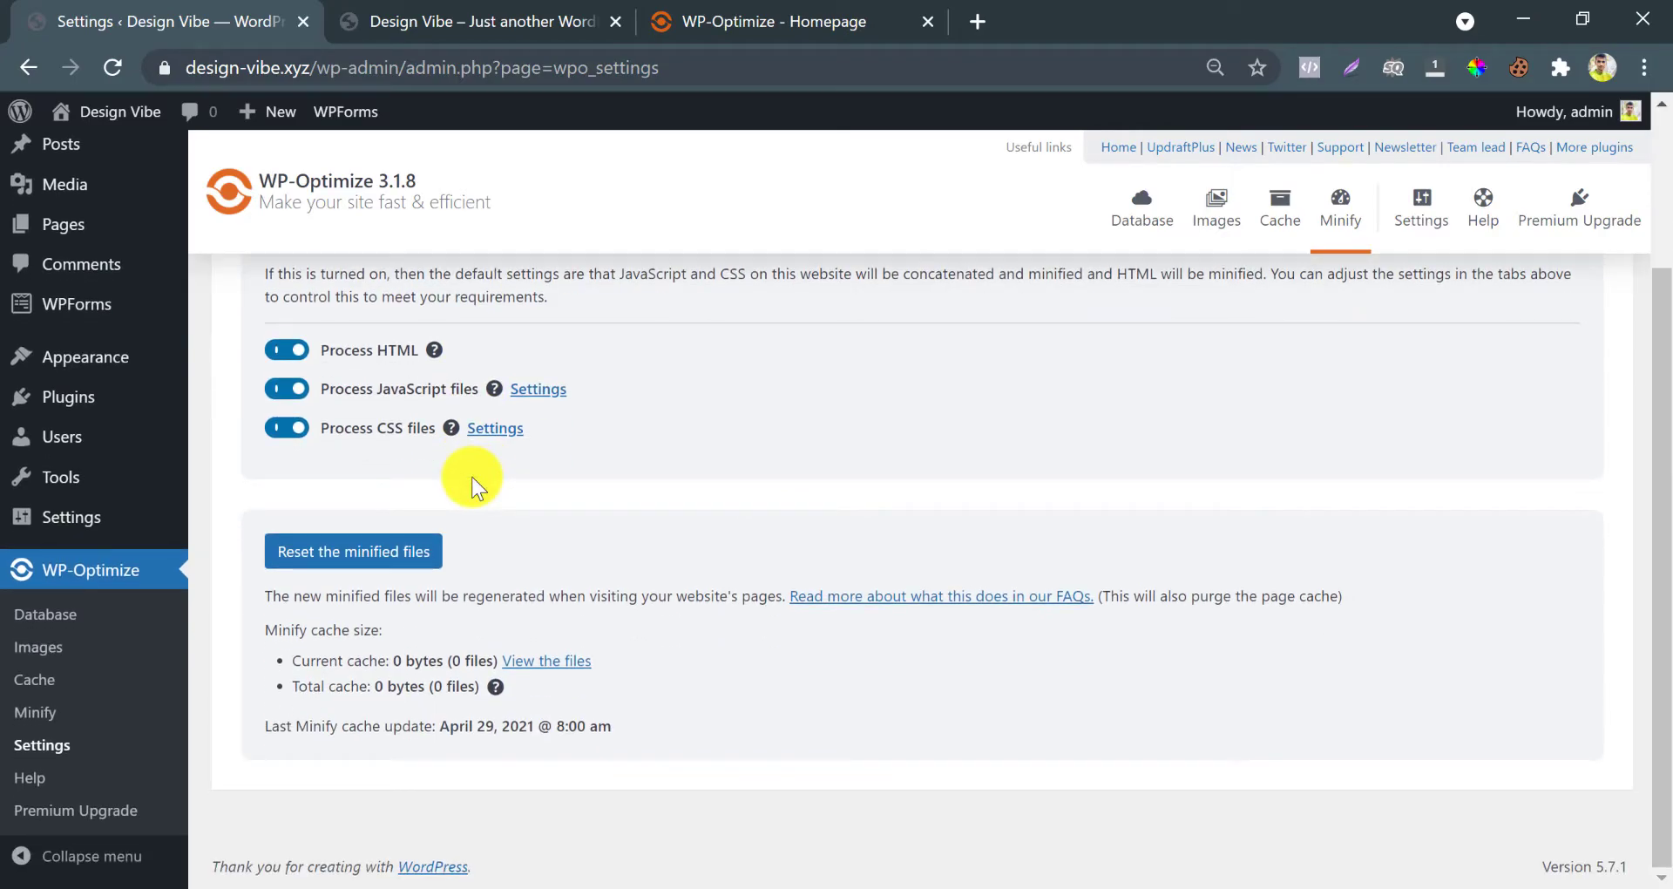
pyautogui.click(370, 551)
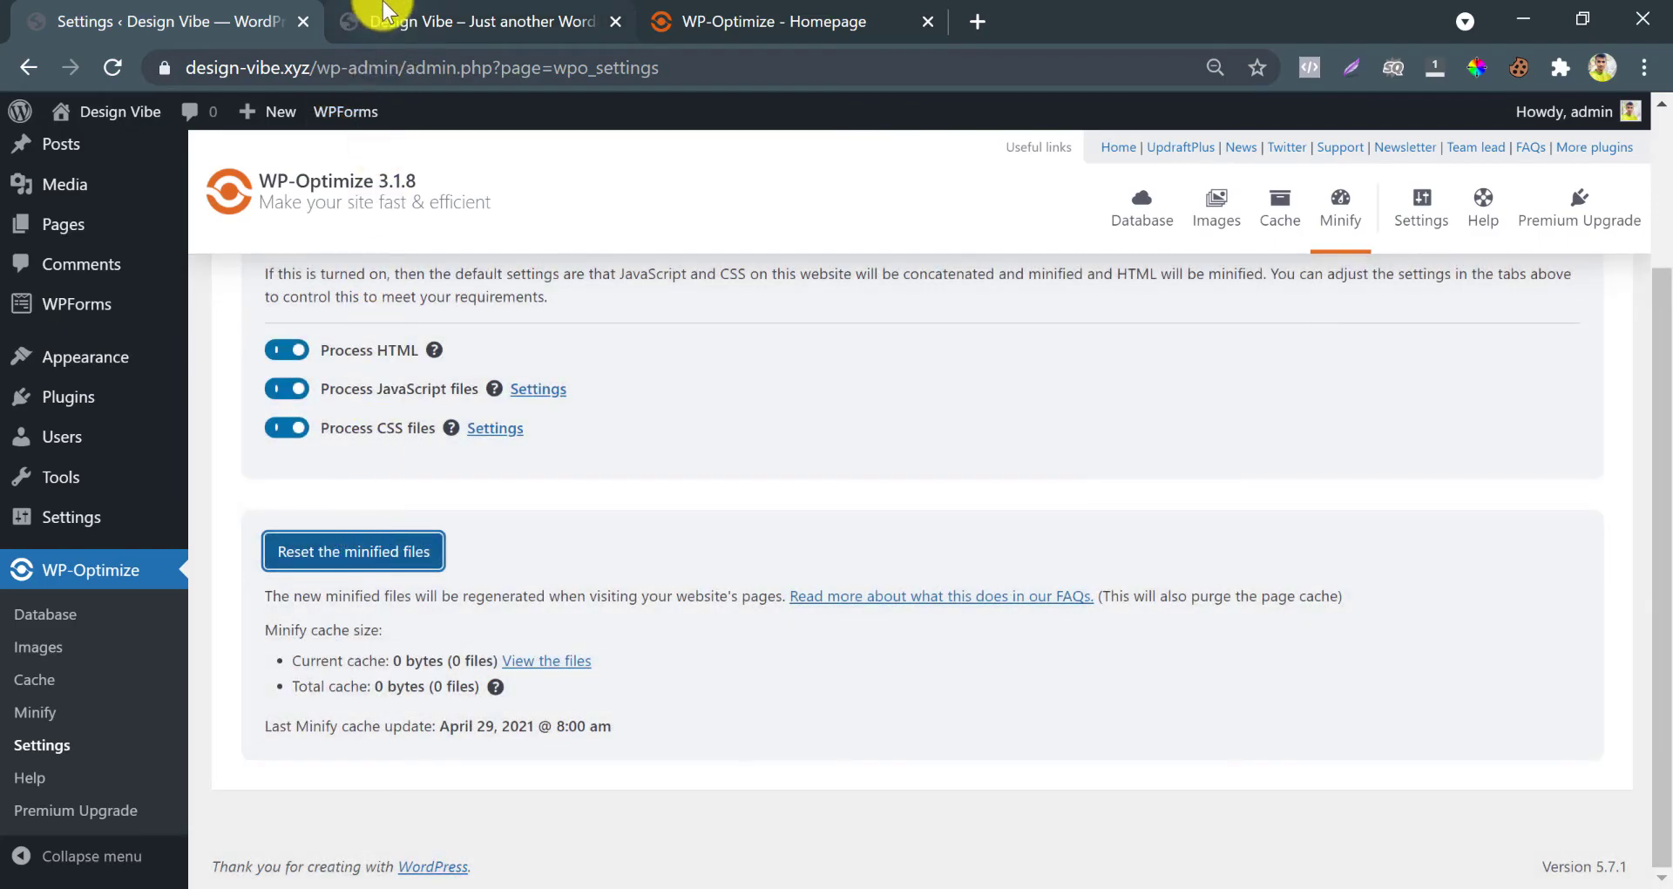
# Reload the live homepage to confirm it still displays correctly, then return to the settings
pyautogui.click(384, 11)
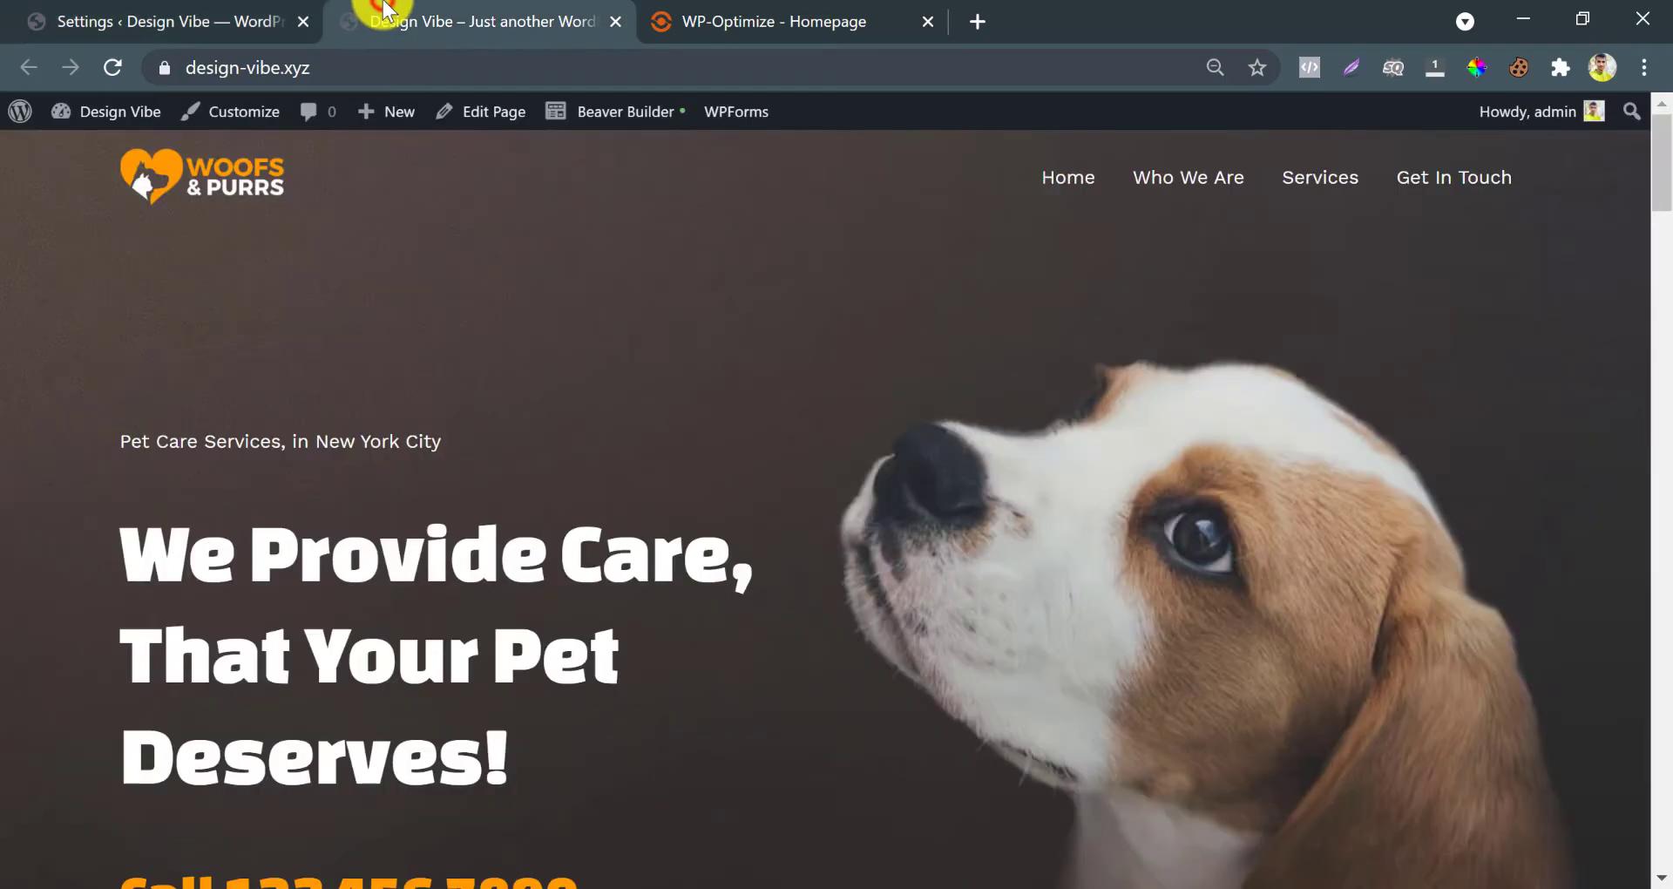
pyautogui.click(103, 73)
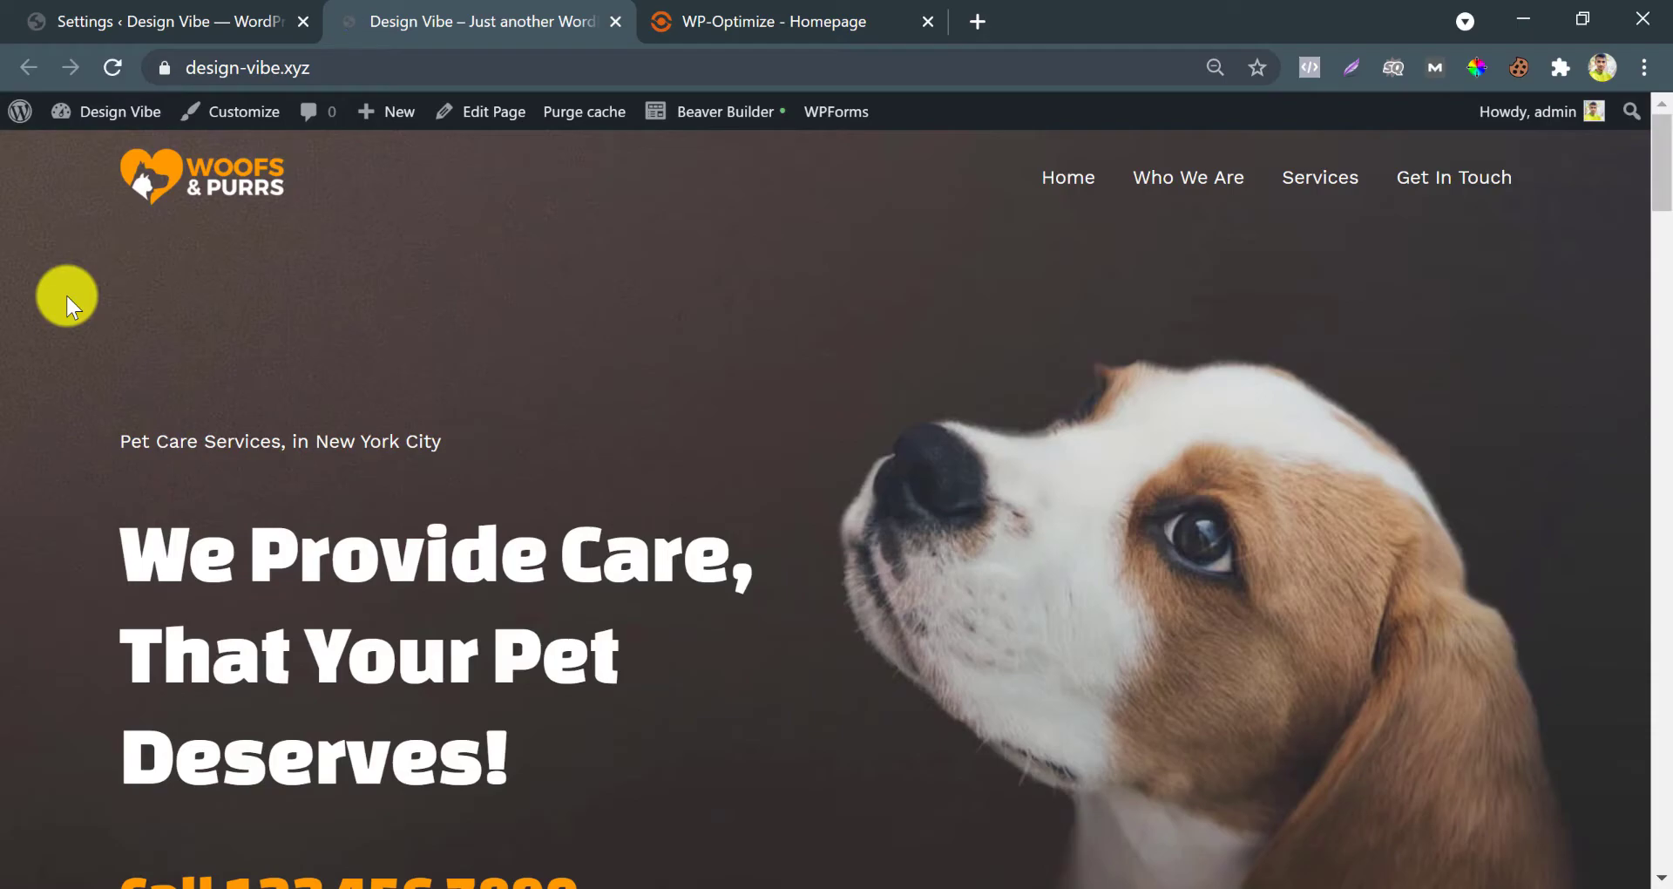
pyautogui.scroll(-15, 66, 296)
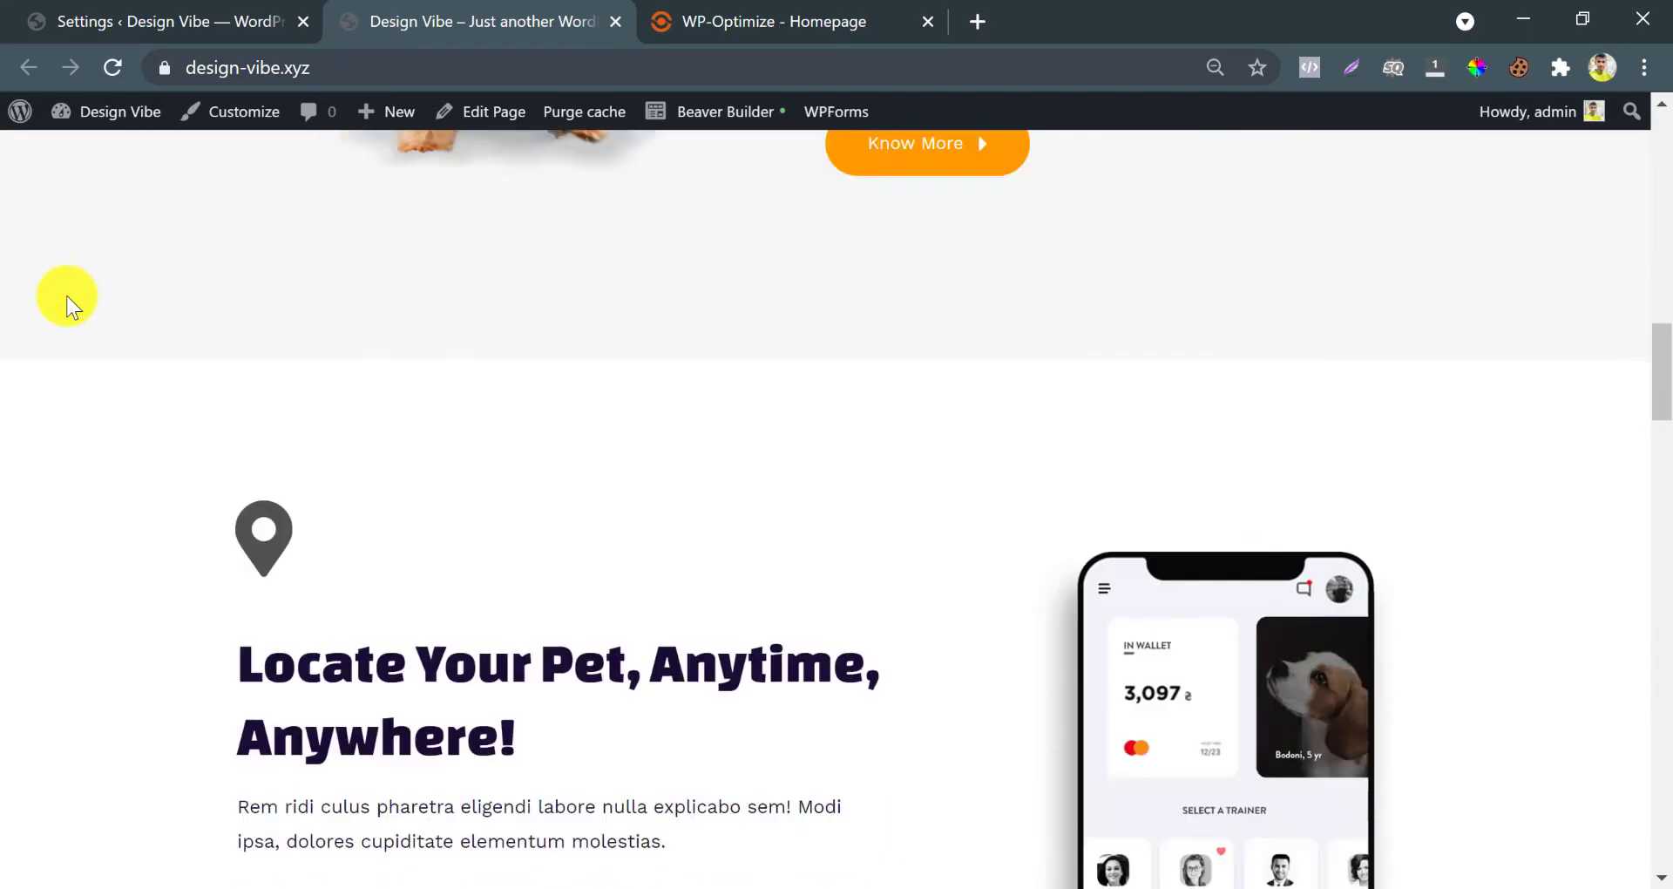
pyautogui.scroll(-10, 67, 296)
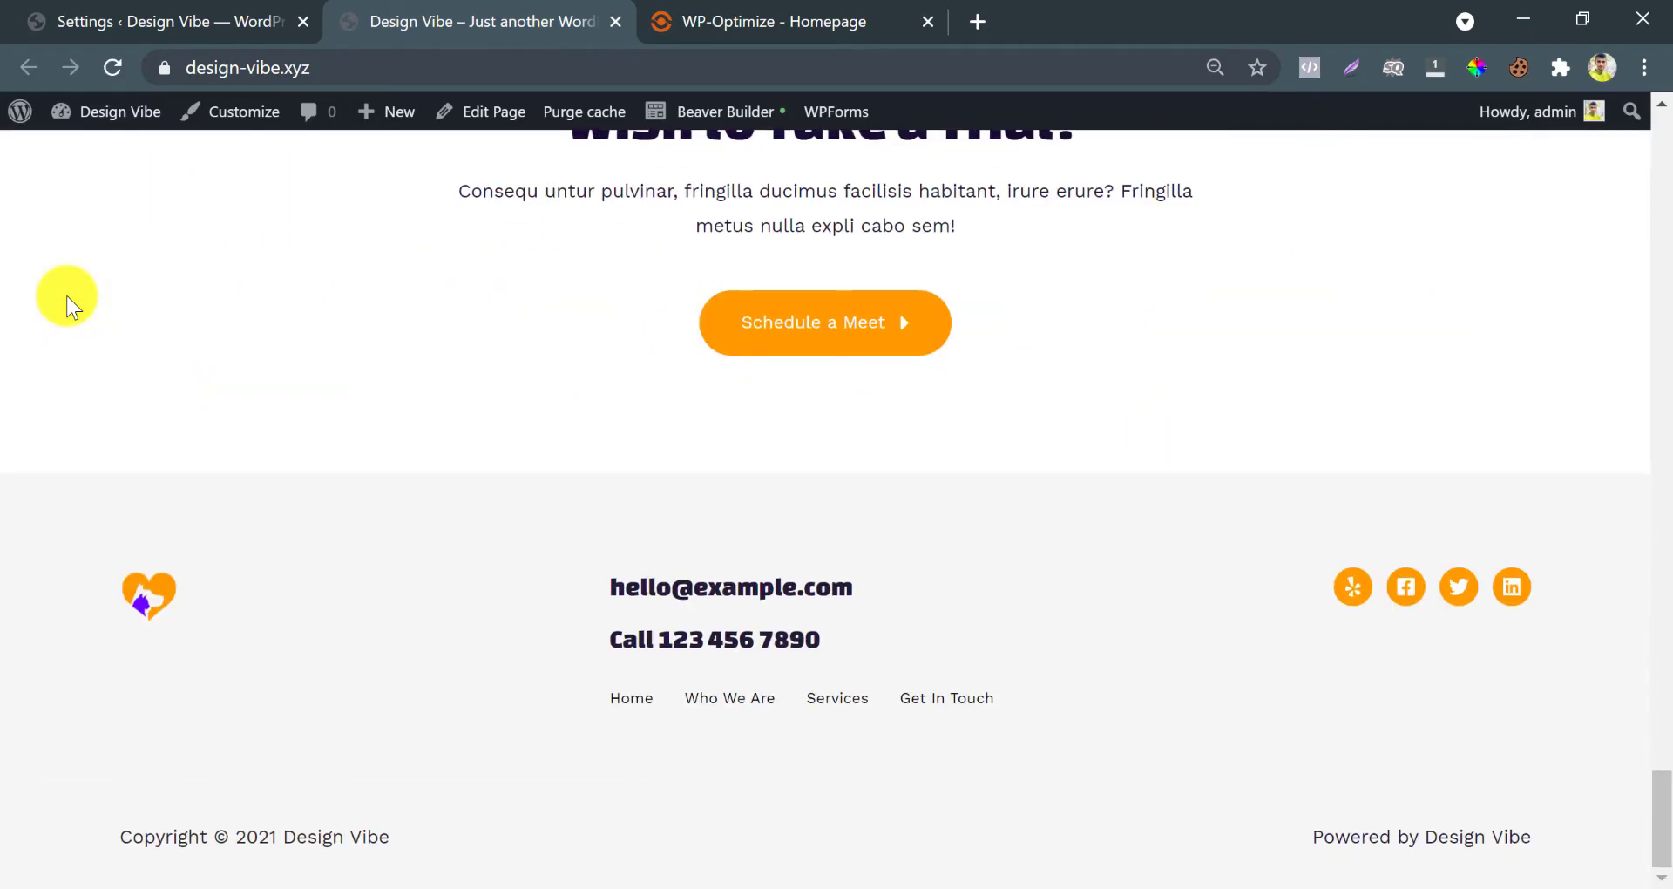
pyautogui.scroll(20, 66, 296)
pyautogui.click(156, 10)
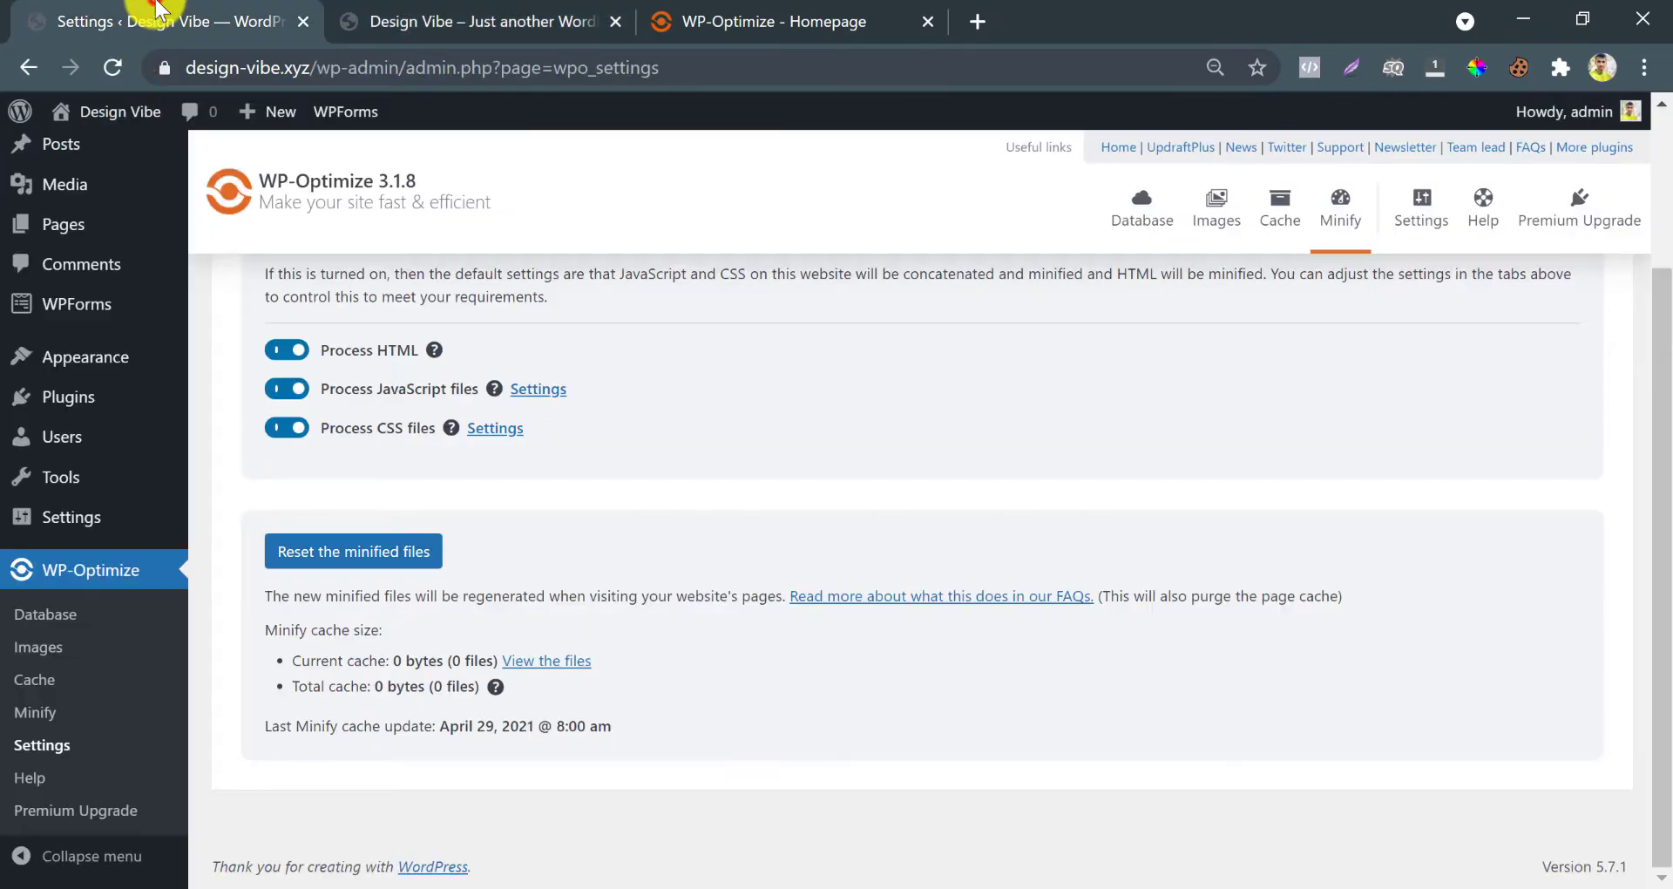
pyautogui.scroll(3, 373, 291)
# Set JavaScript to 'Defer all the JavaScript files', jQuery included, and save the settings
pyautogui.click(399, 305)
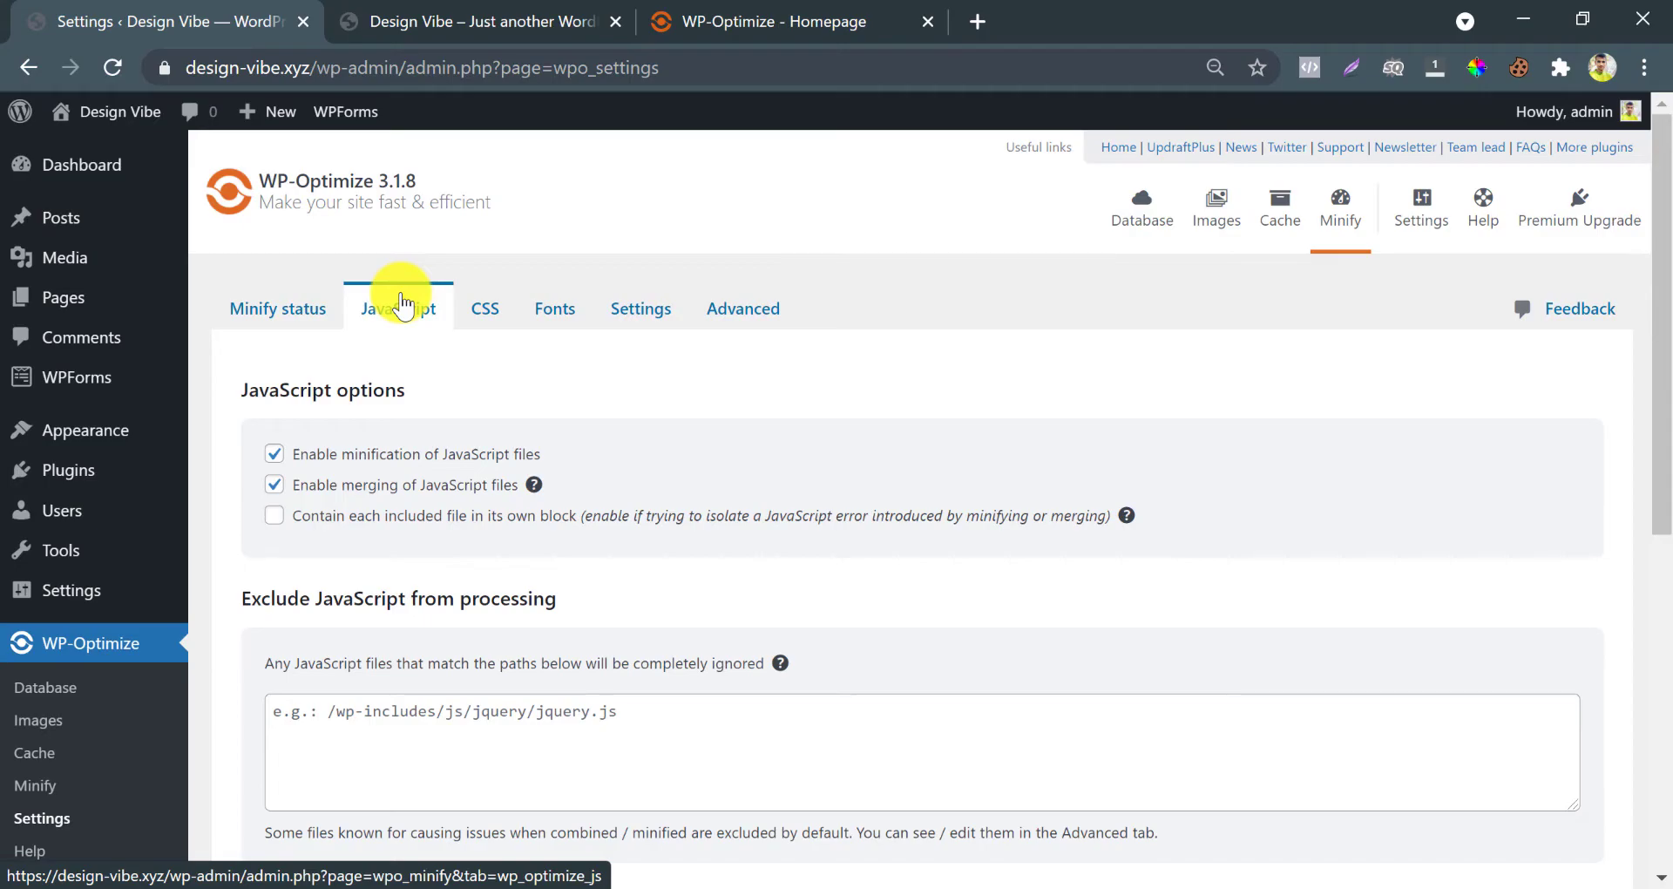
pyautogui.scroll(-6, 442, 402)
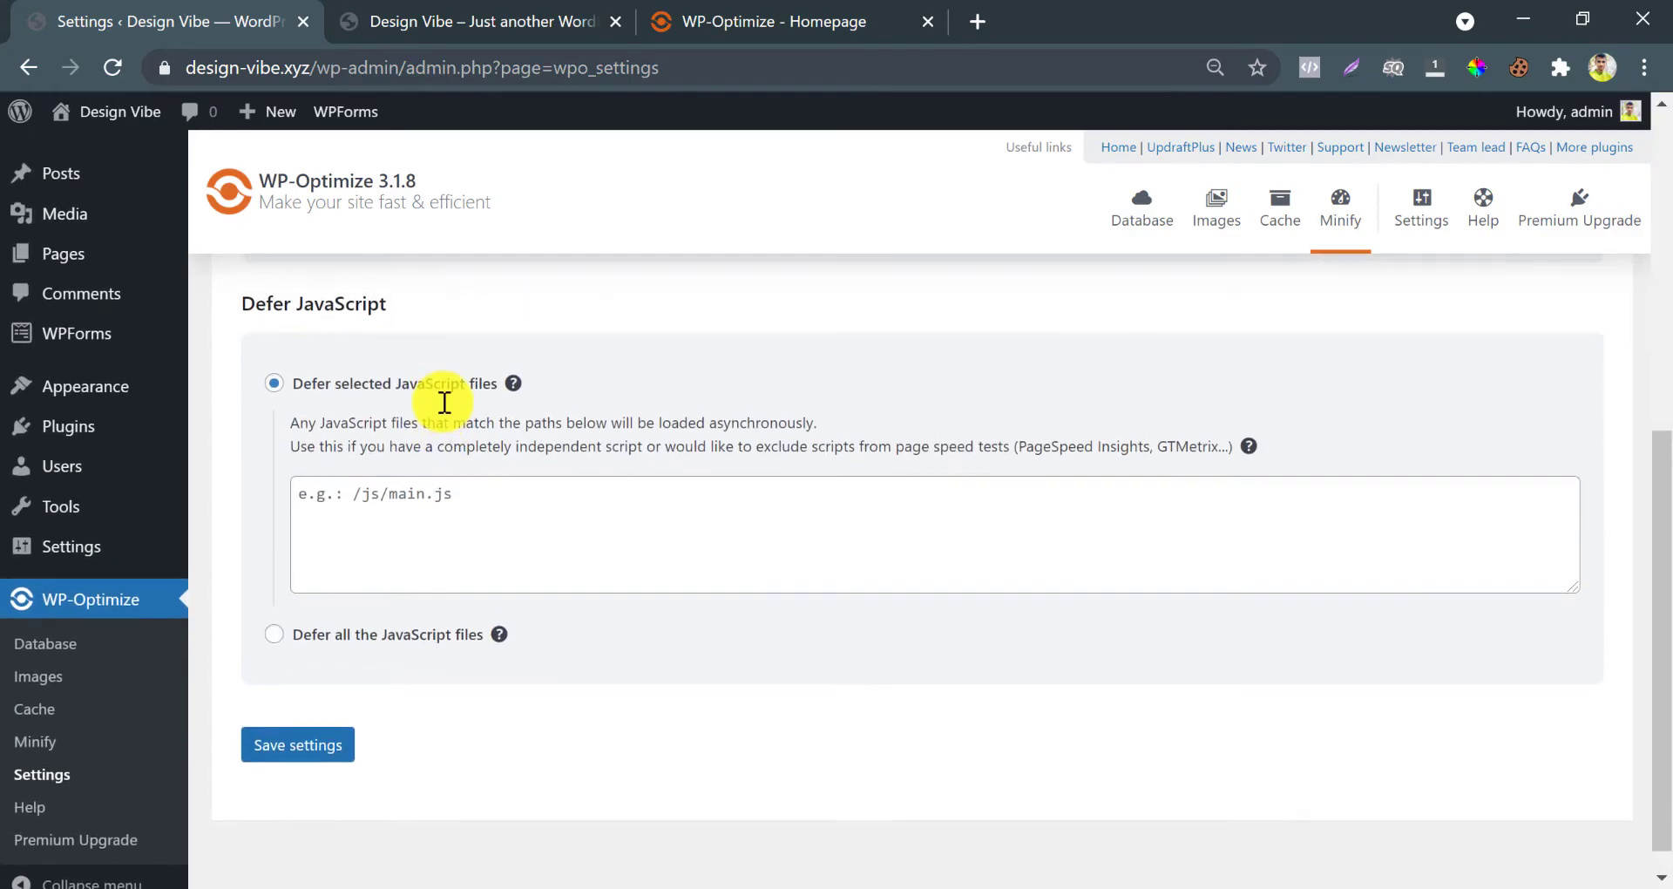
pyautogui.click(312, 634)
pyautogui.click(270, 739)
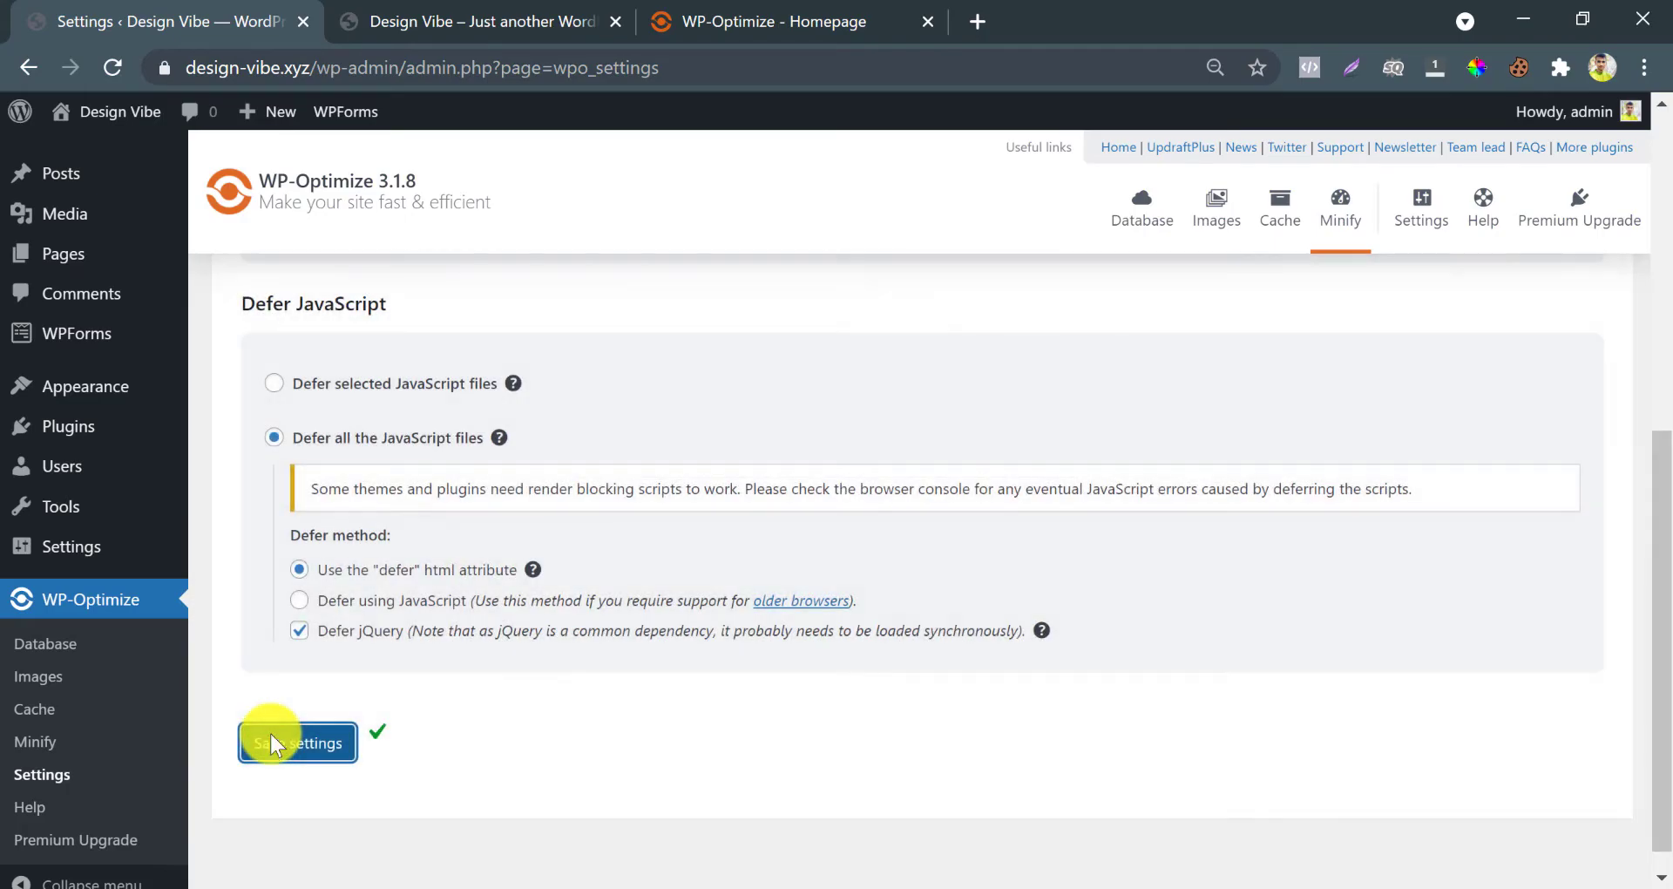
# Reload the live homepage to verify it still loads after deferring JavaScript
pyautogui.click(443, 12)
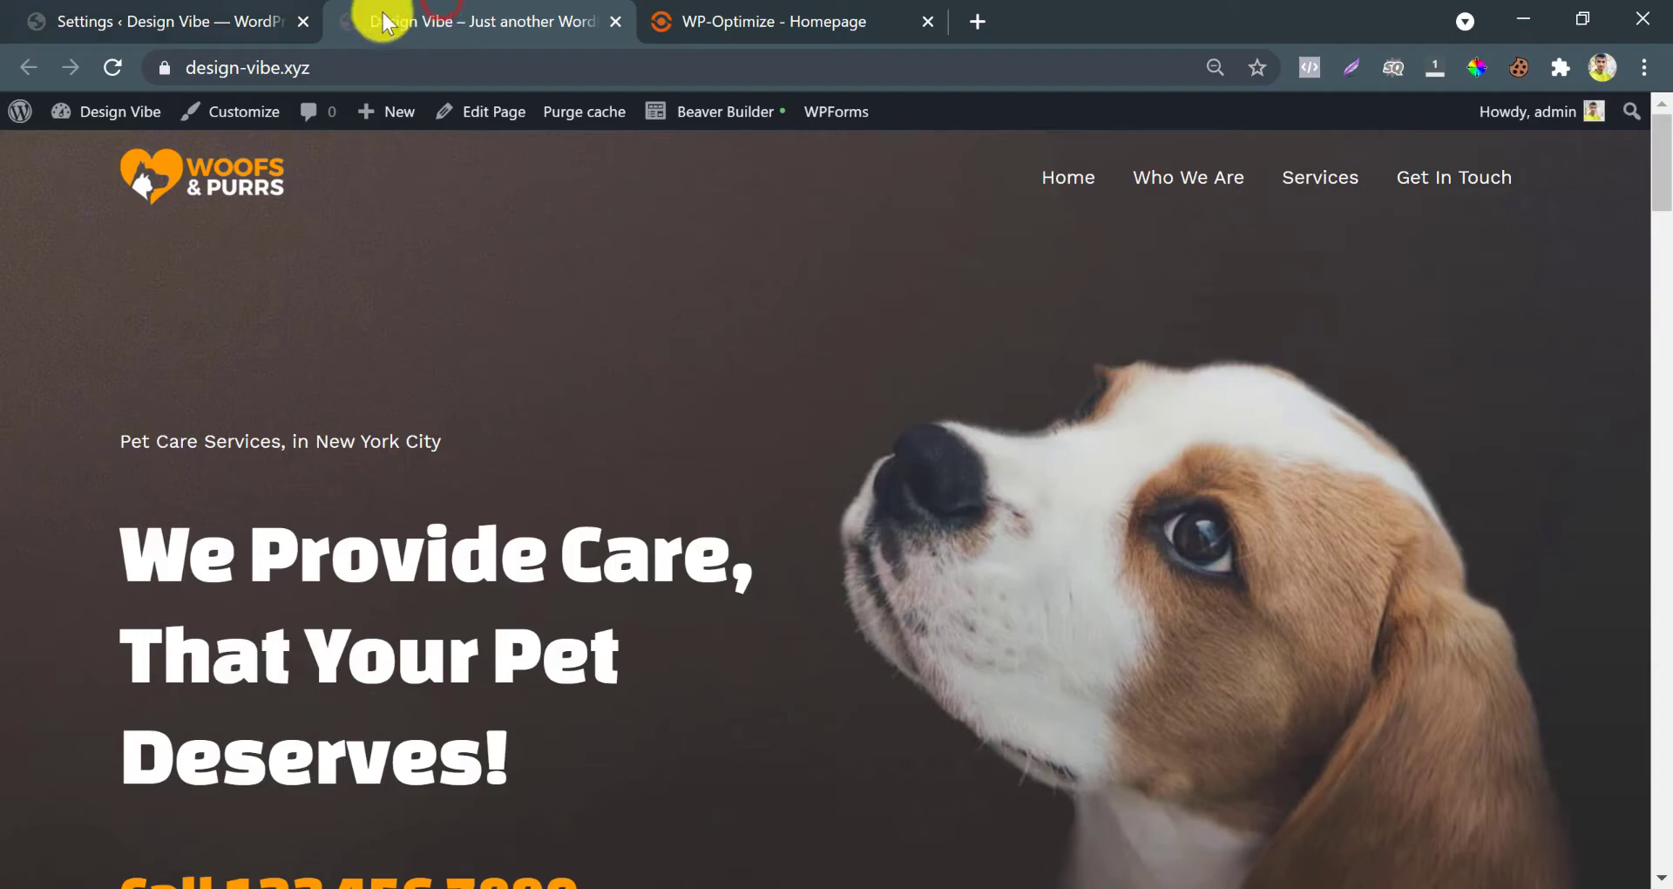
pyautogui.click(112, 68)
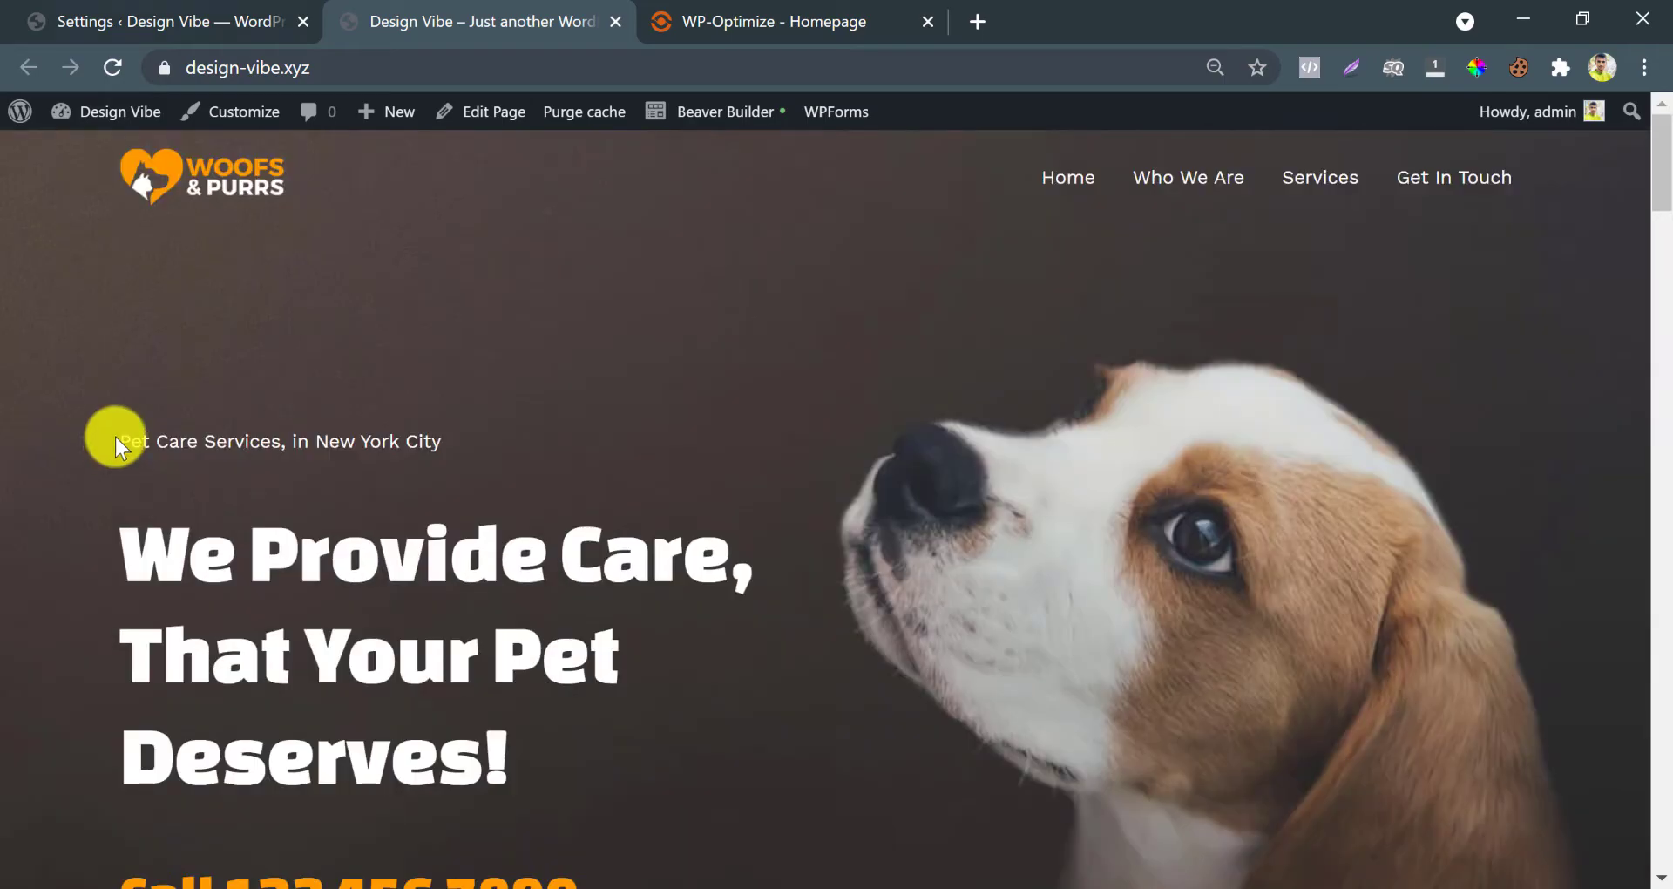
pyautogui.click(174, 18)
pyautogui.scroll(10, 470, 336)
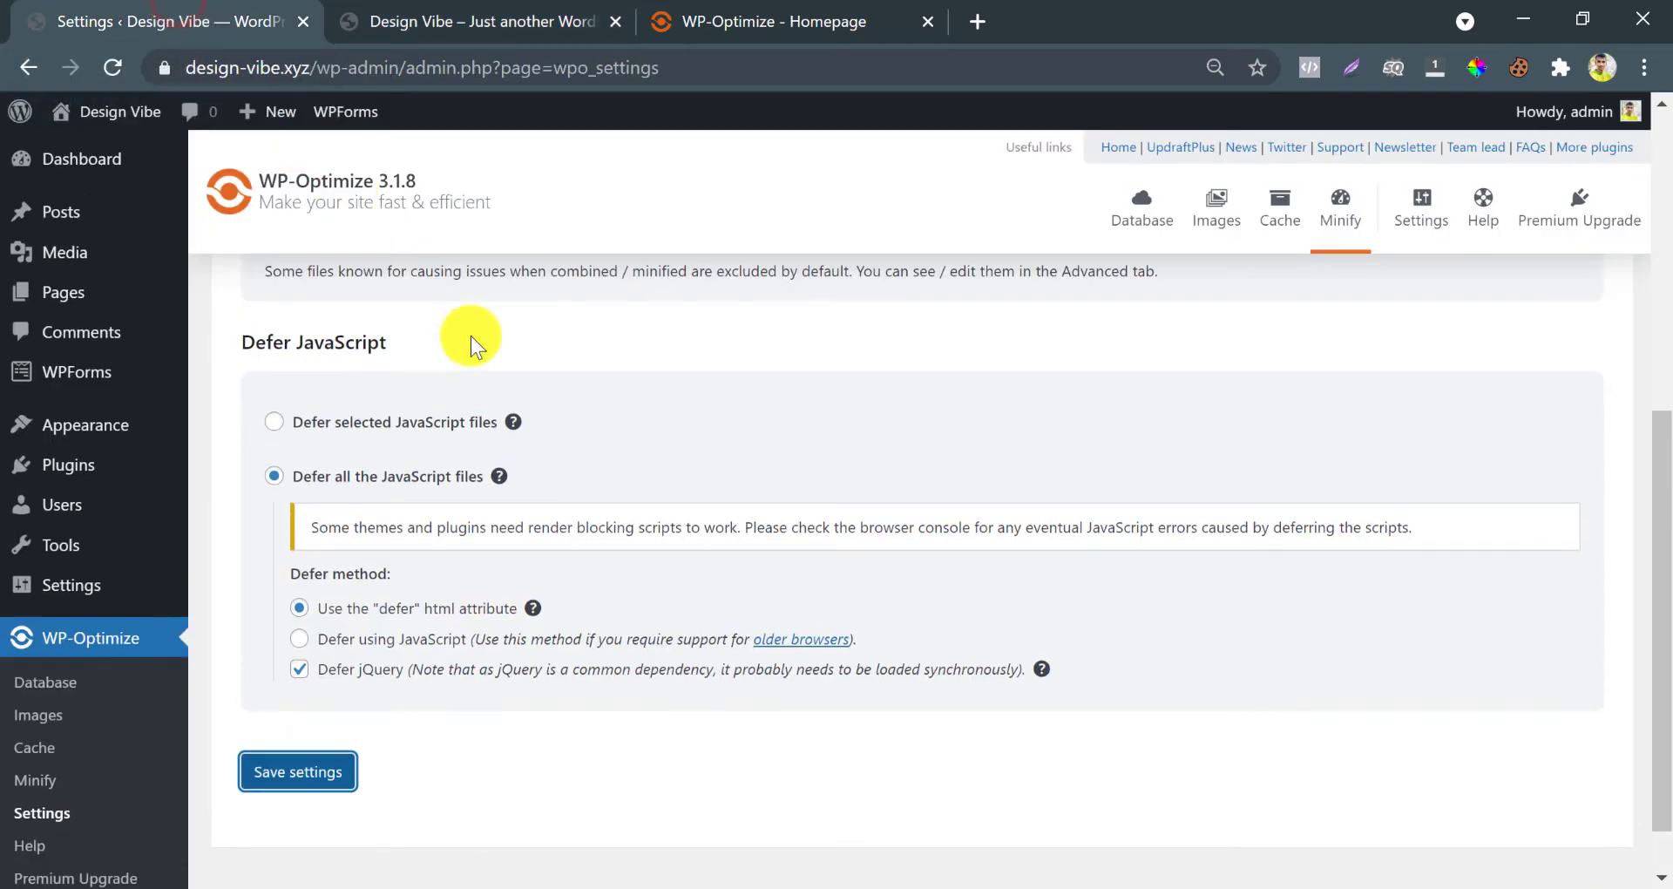
# Tick 'Do not load Google Fonts', load Google Fonts and Font Awesome CSS asynchronously, and save
pyautogui.click(482, 310)
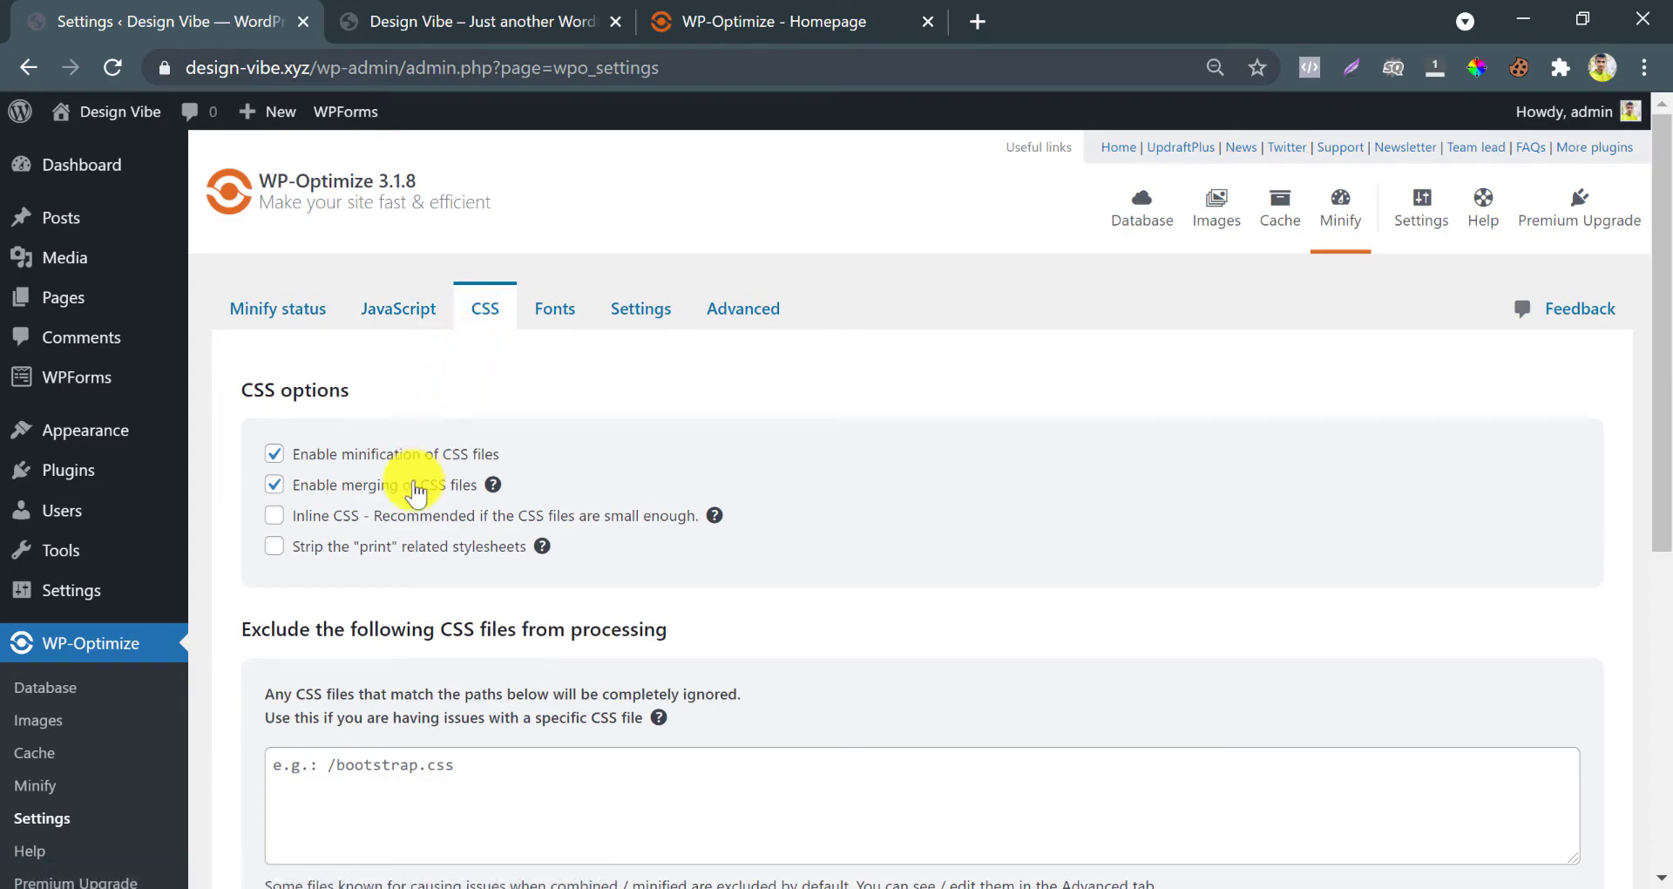
pyautogui.scroll(-8, 400, 528)
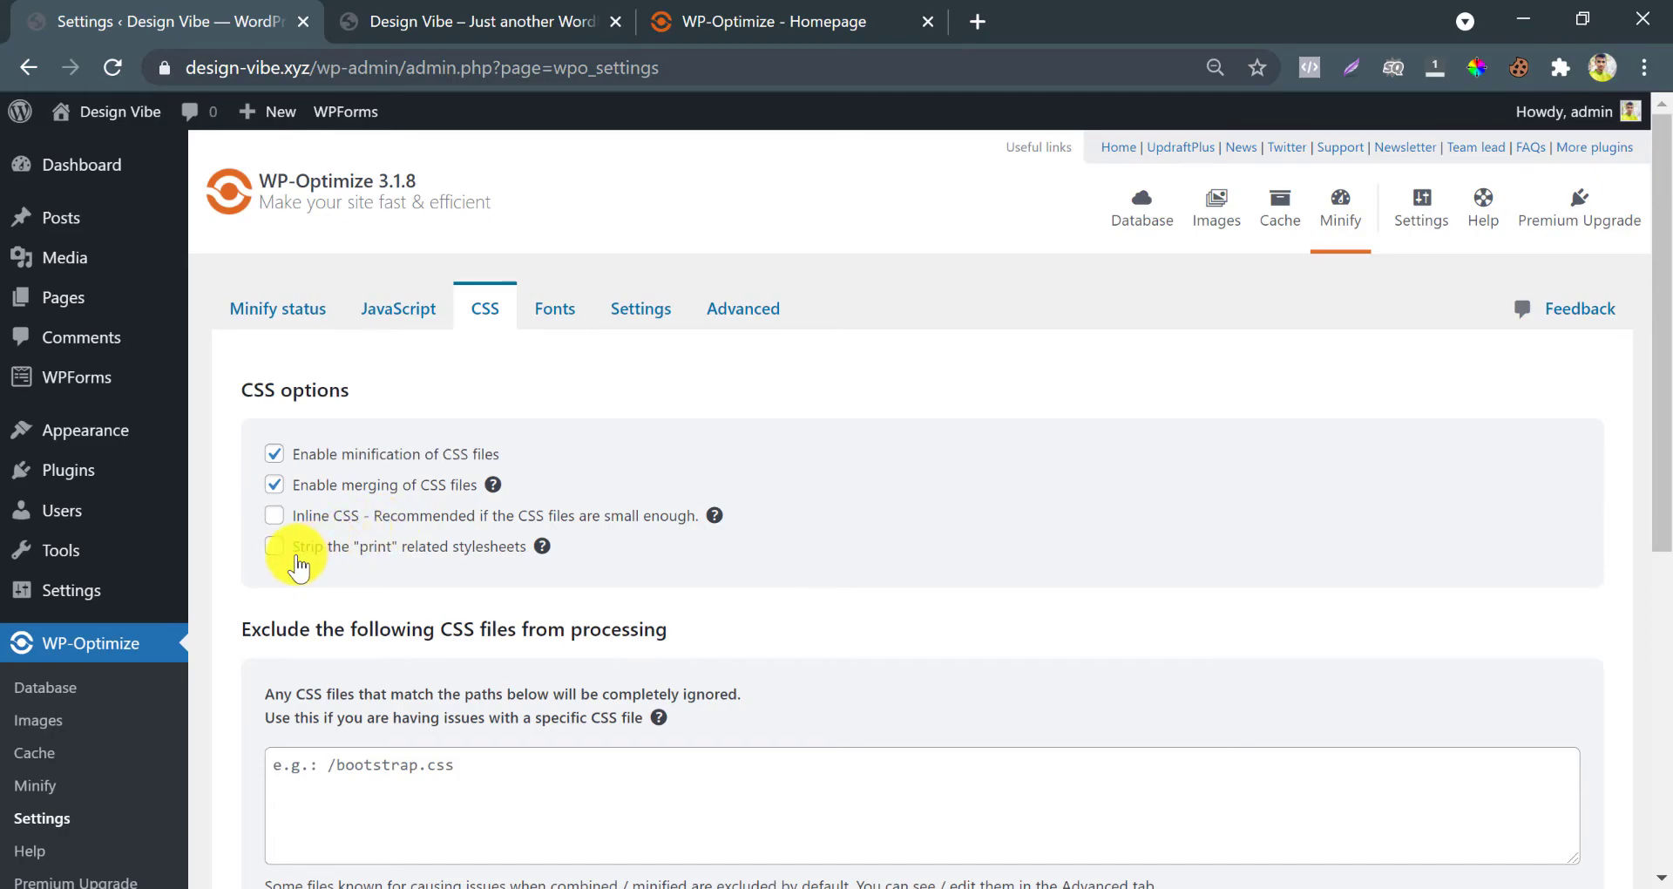
pyautogui.click(554, 307)
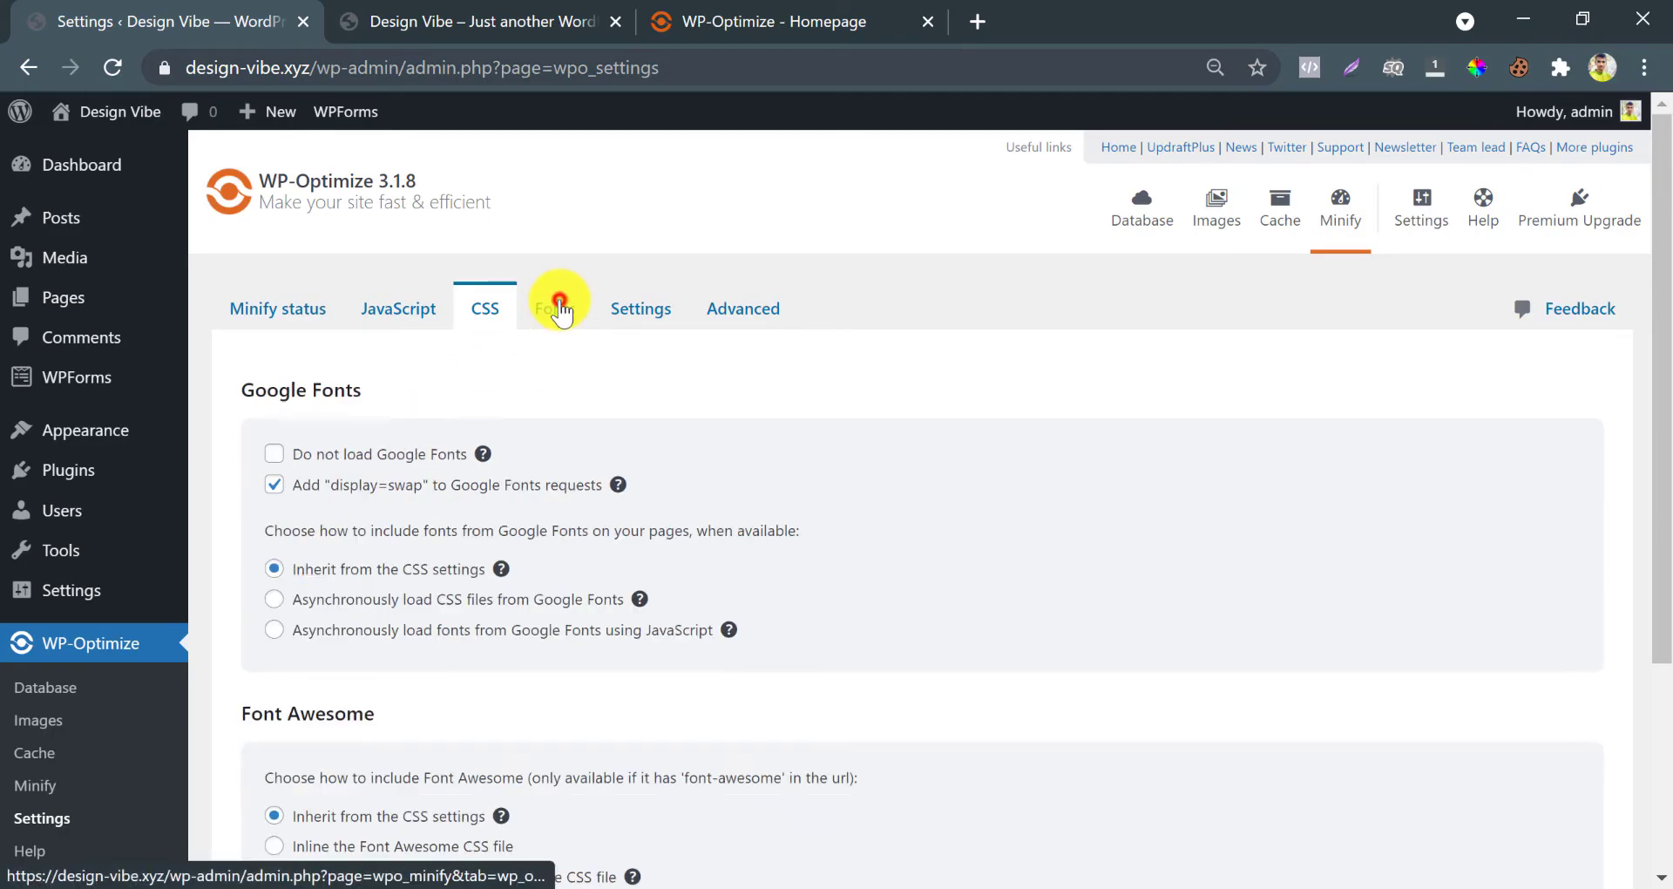
pyautogui.click(339, 464)
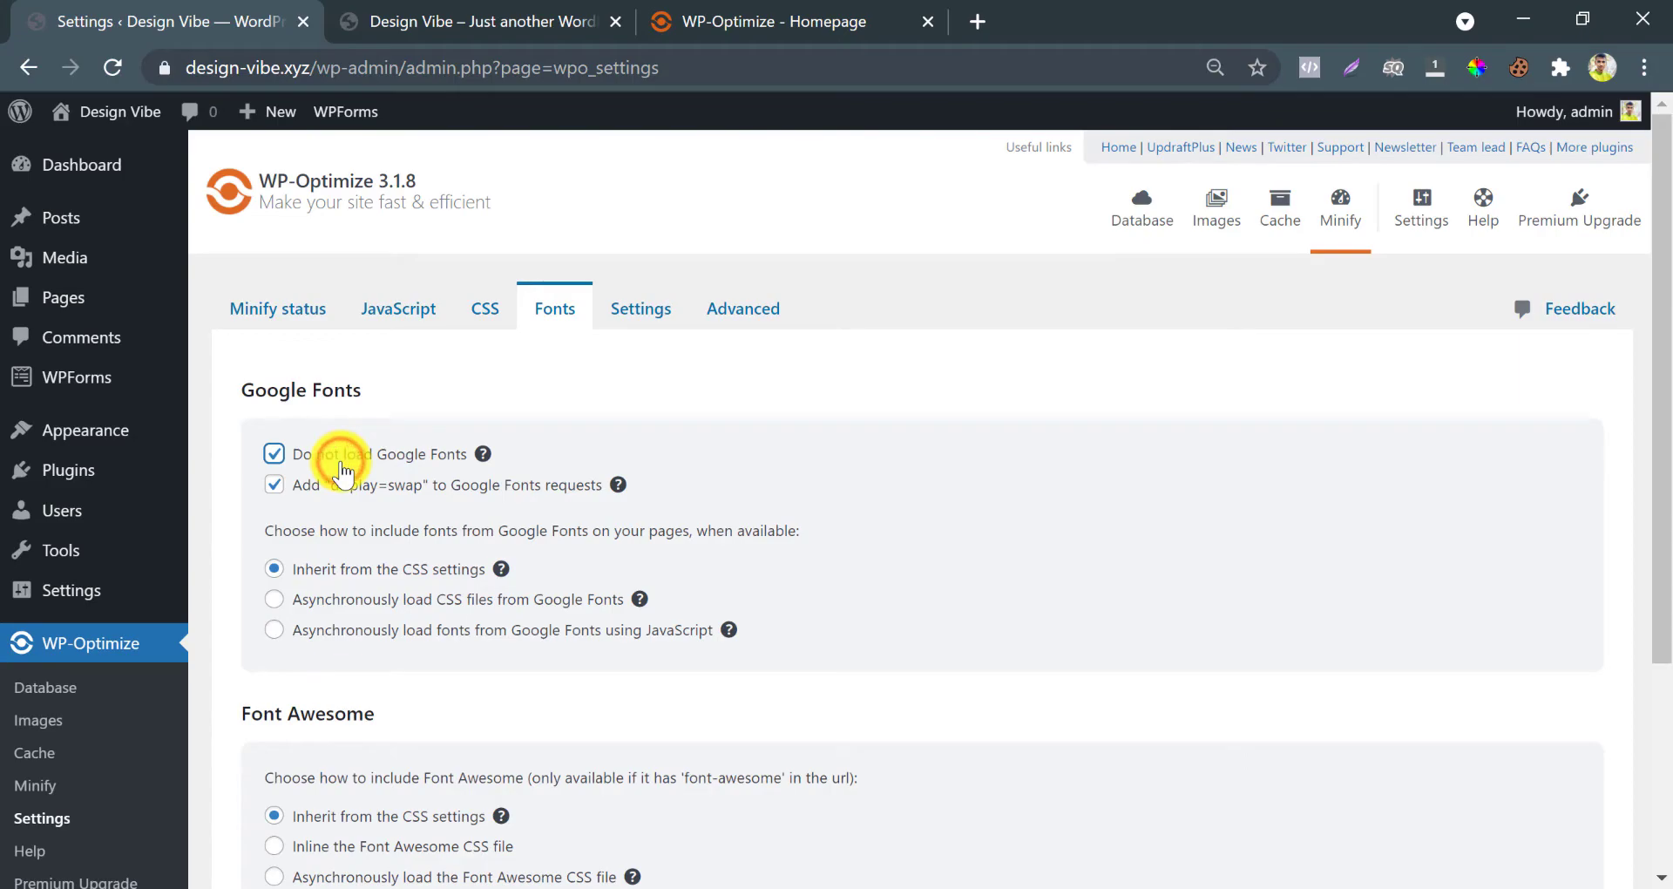
pyautogui.click(299, 600)
pyautogui.scroll(-3, 300, 610)
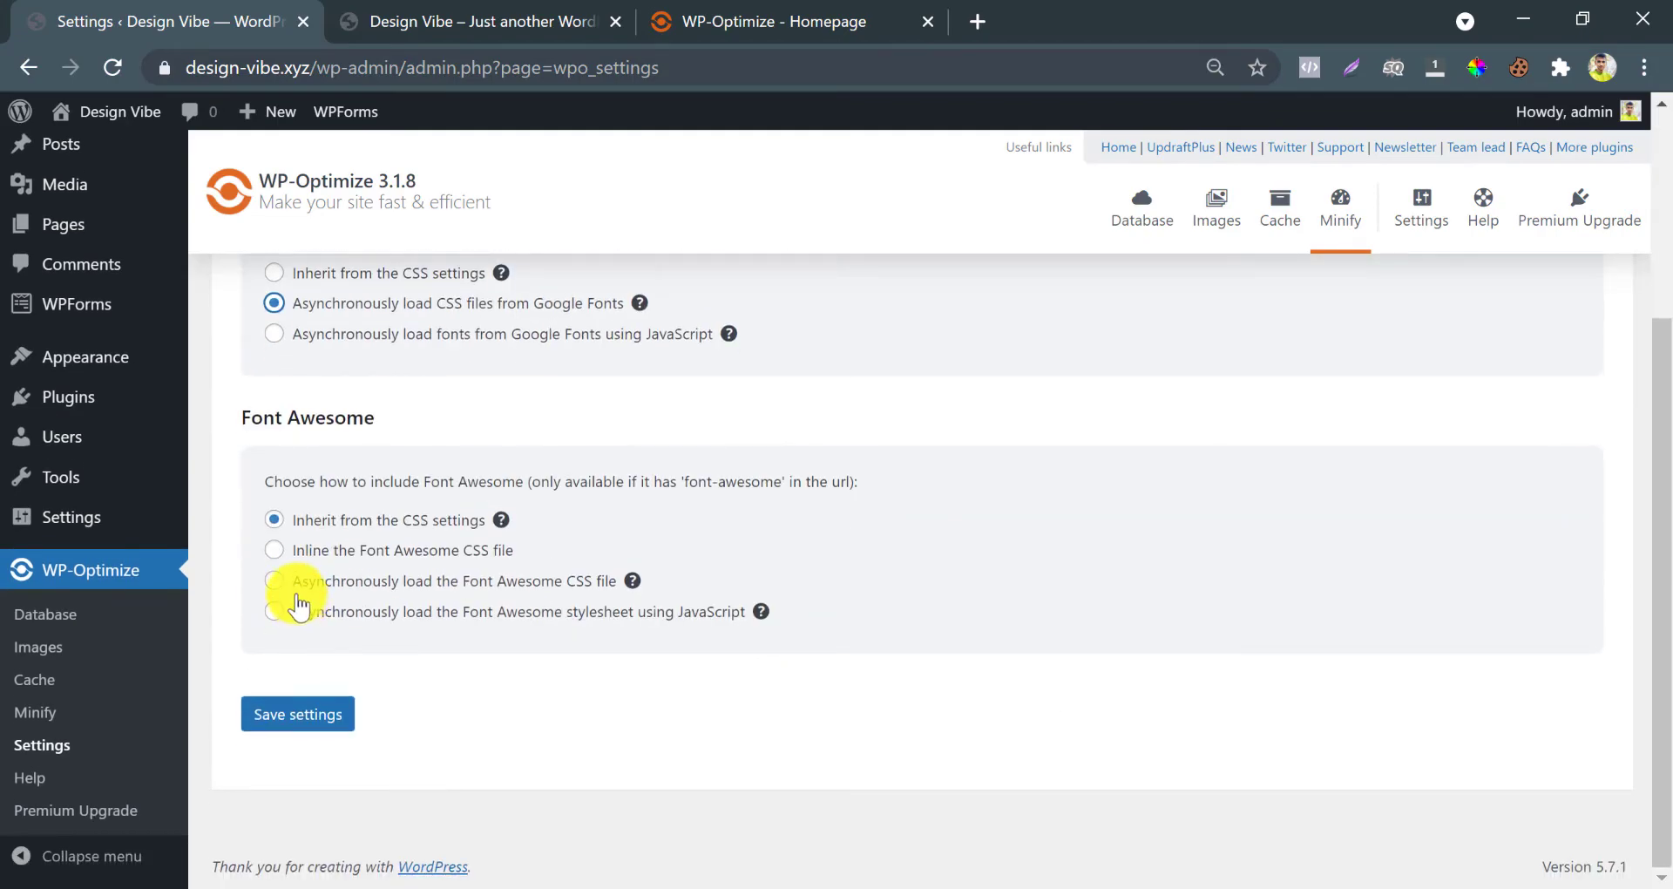
pyautogui.click(293, 585)
pyautogui.click(277, 713)
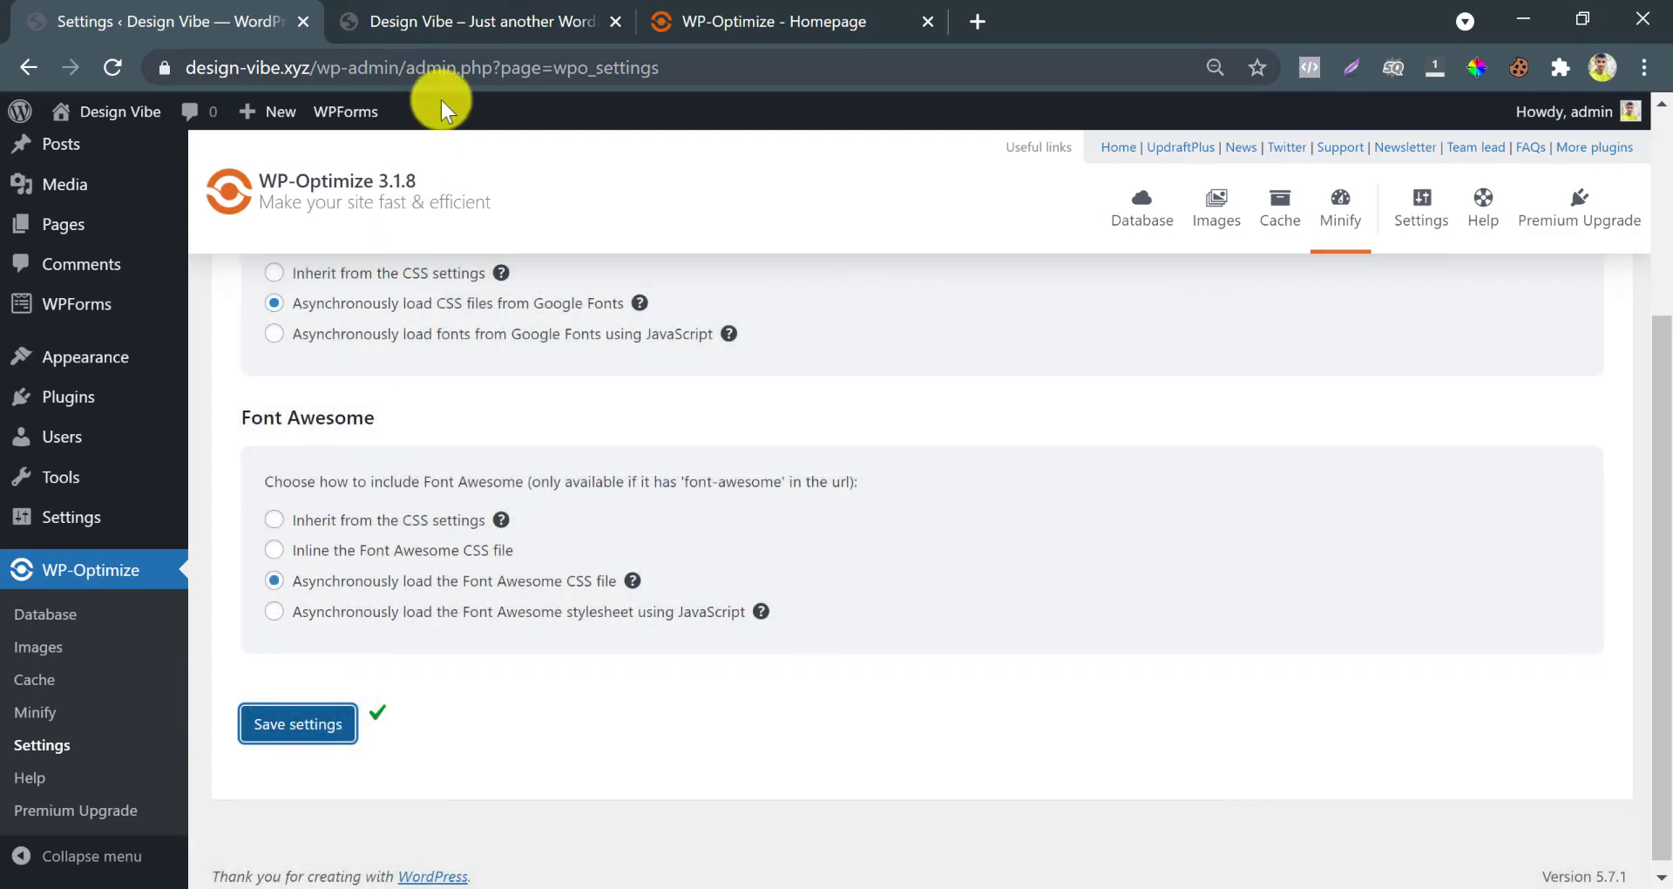
# Reload the homepage to check the font changes, then return to the WP-Optimize settings
pyautogui.click(462, 20)
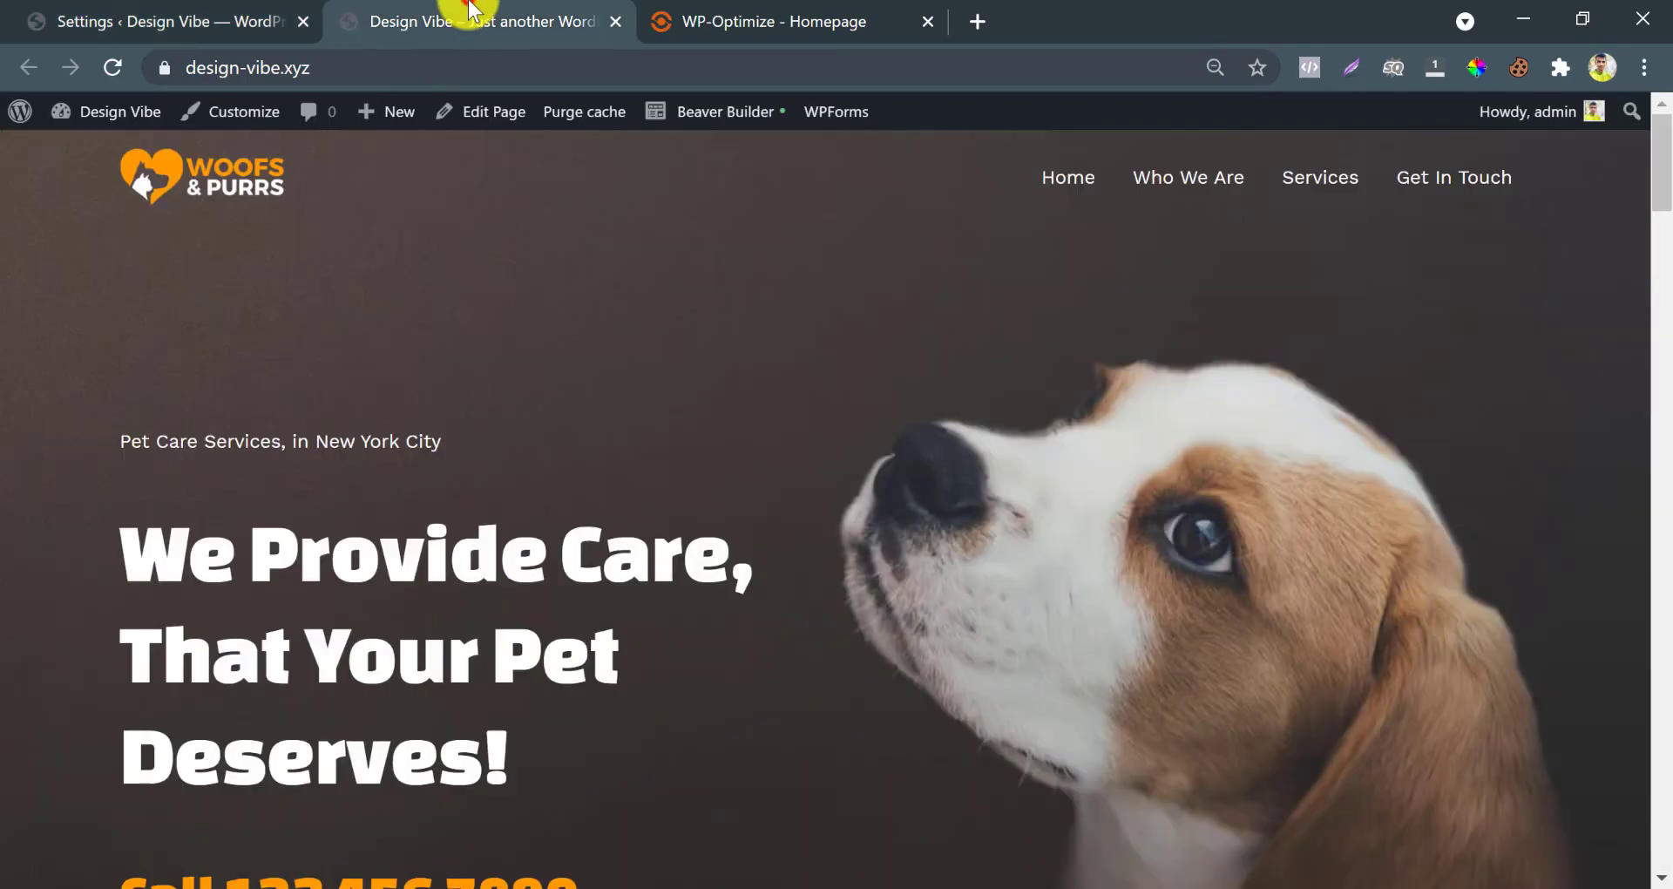
pyautogui.click(113, 66)
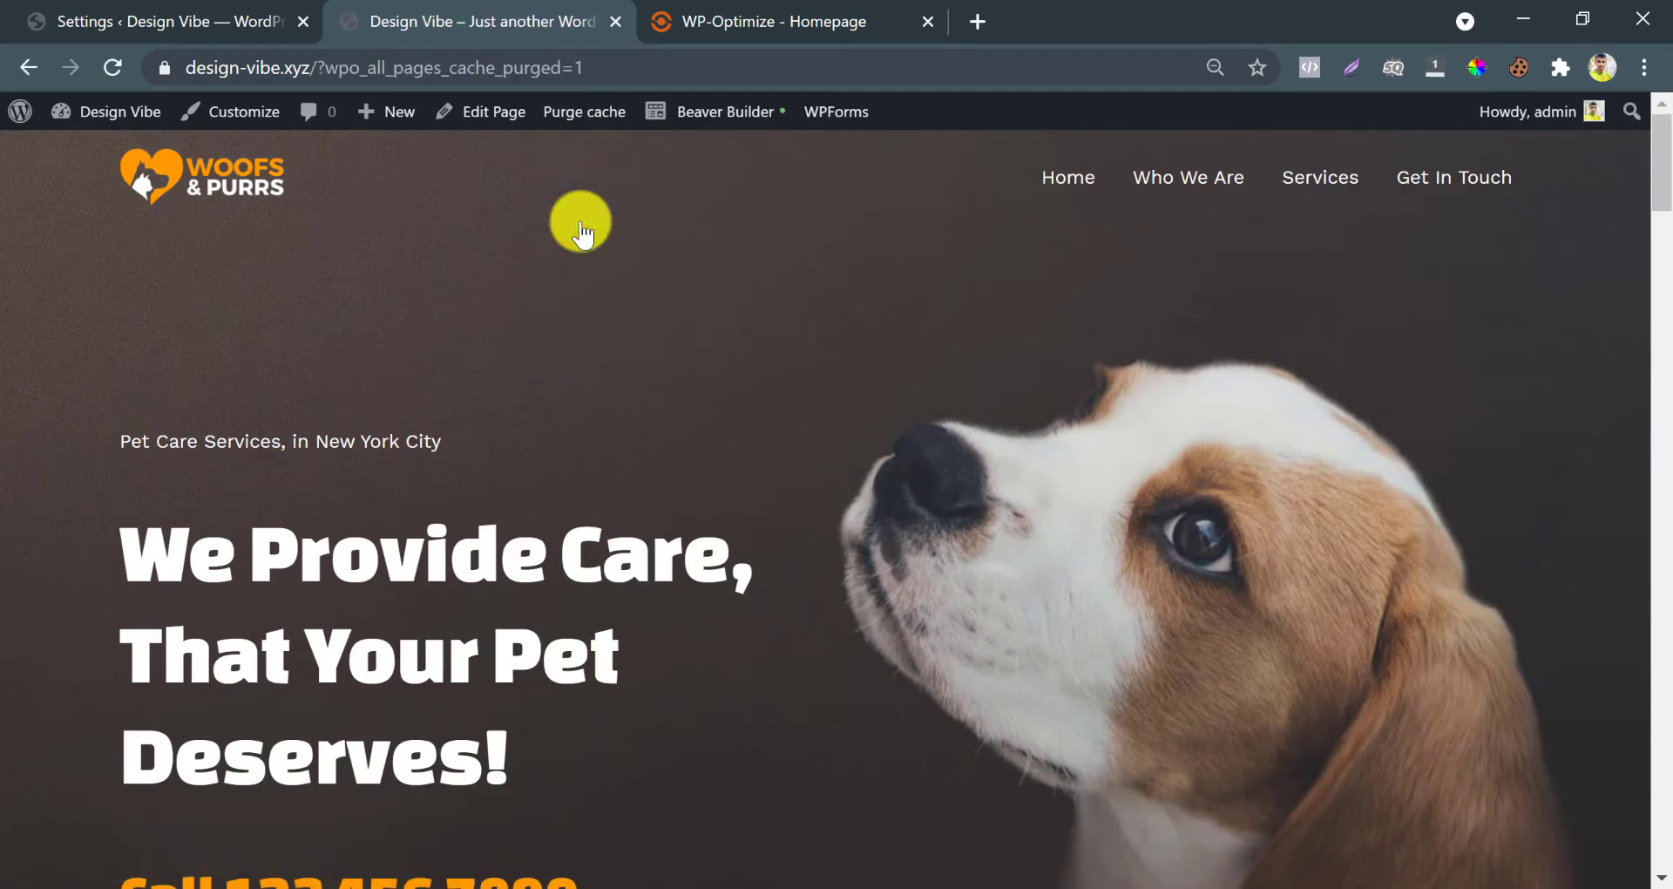
pyautogui.scroll(-20, 581, 228)
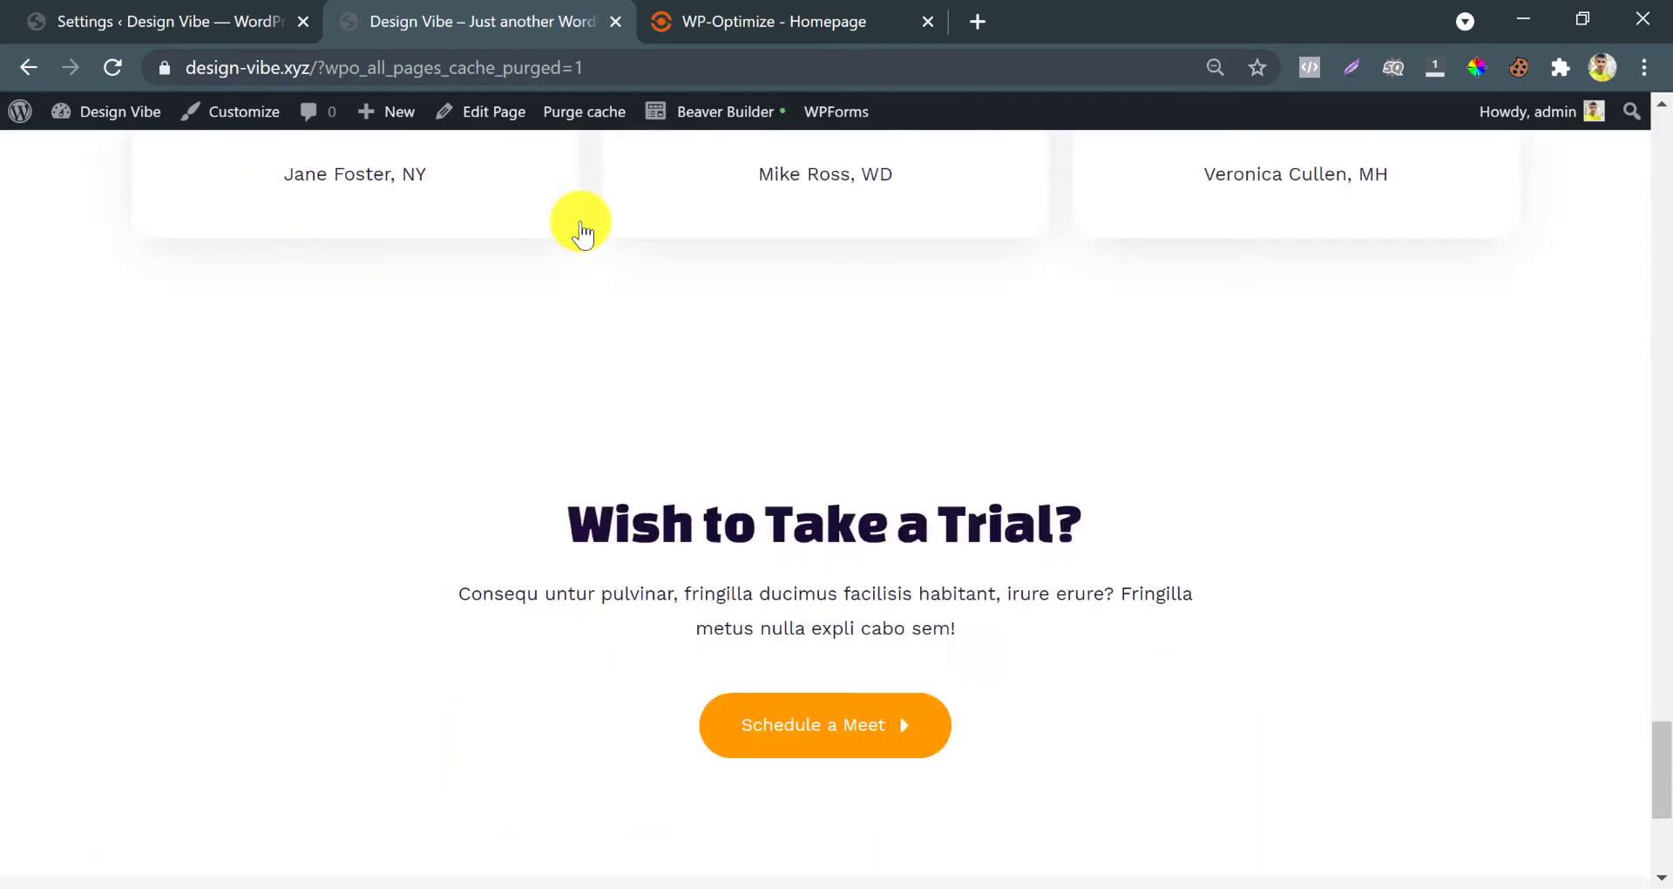
pyautogui.scroll(20, 580, 228)
pyautogui.scroll(5, 580, 228)
pyautogui.click(272, 19)
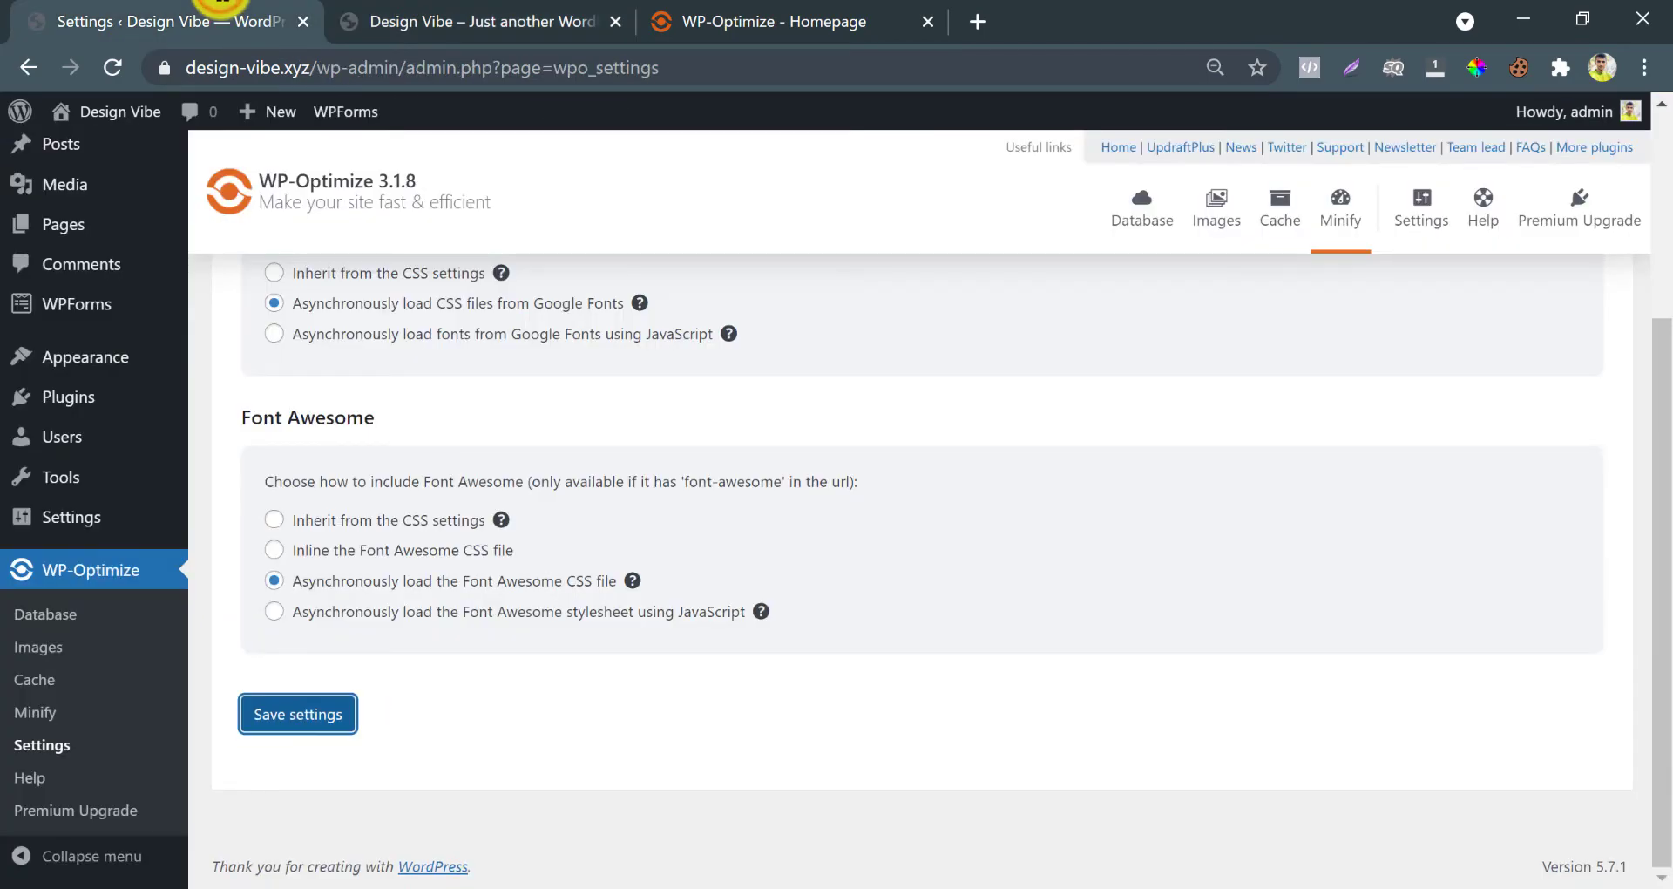
# Review the miscellaneous and SSL options on the Minify Settings sub-tab
pyautogui.scroll(4, 448, 168)
pyautogui.click(640, 309)
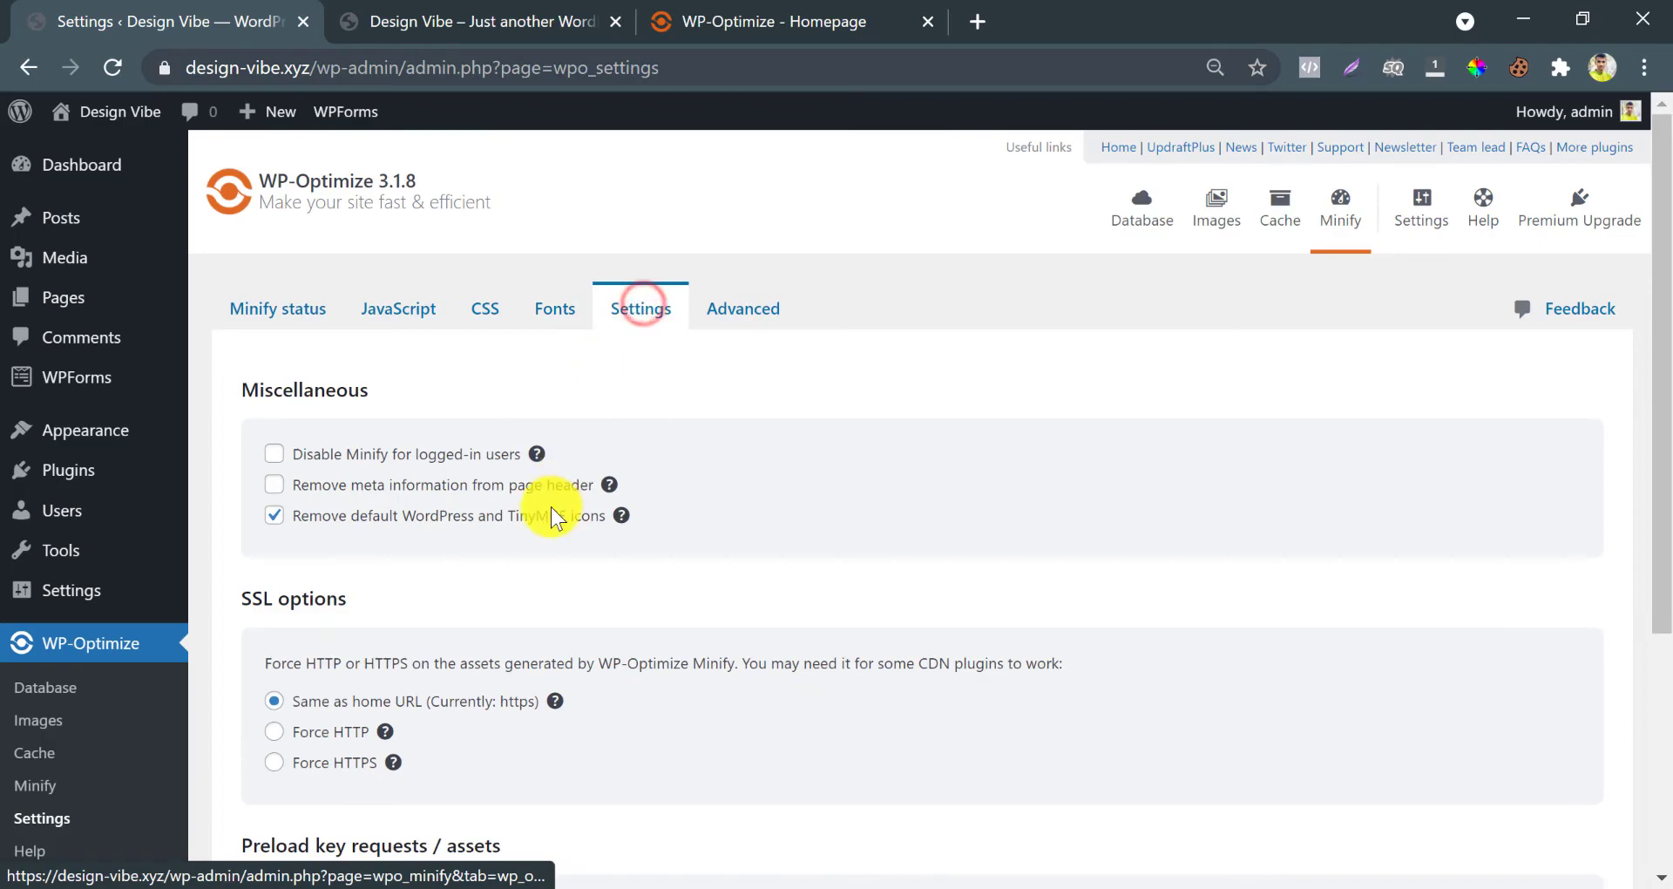
pyautogui.scroll(-4, 550, 505)
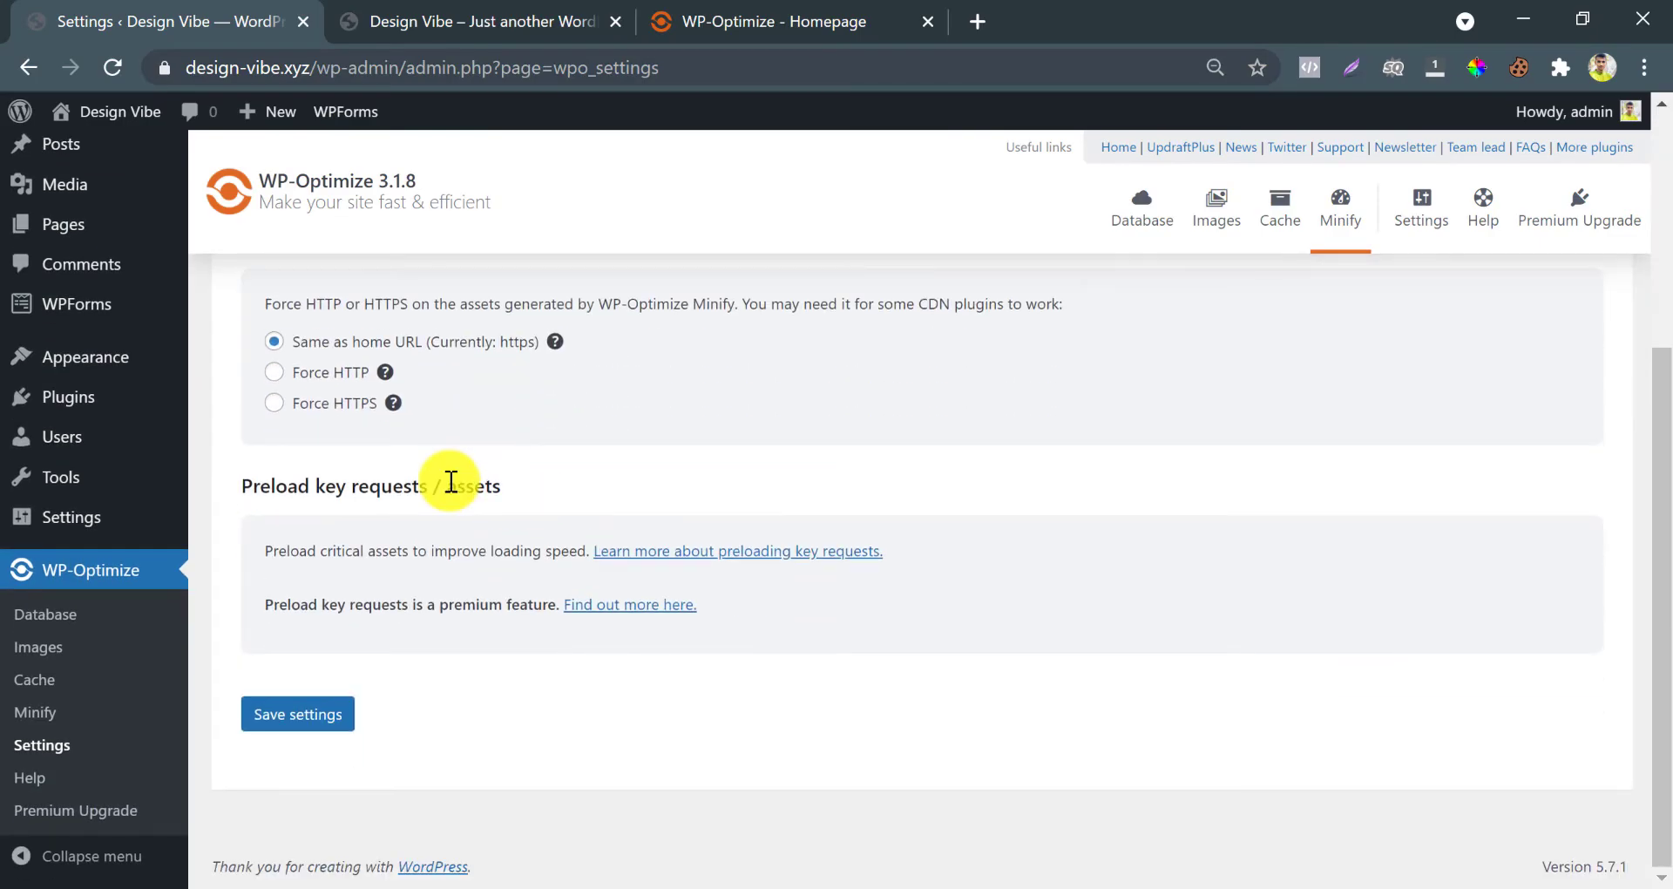
pyautogui.scroll(1, 450, 482)
pyautogui.scroll(-1, 447, 479)
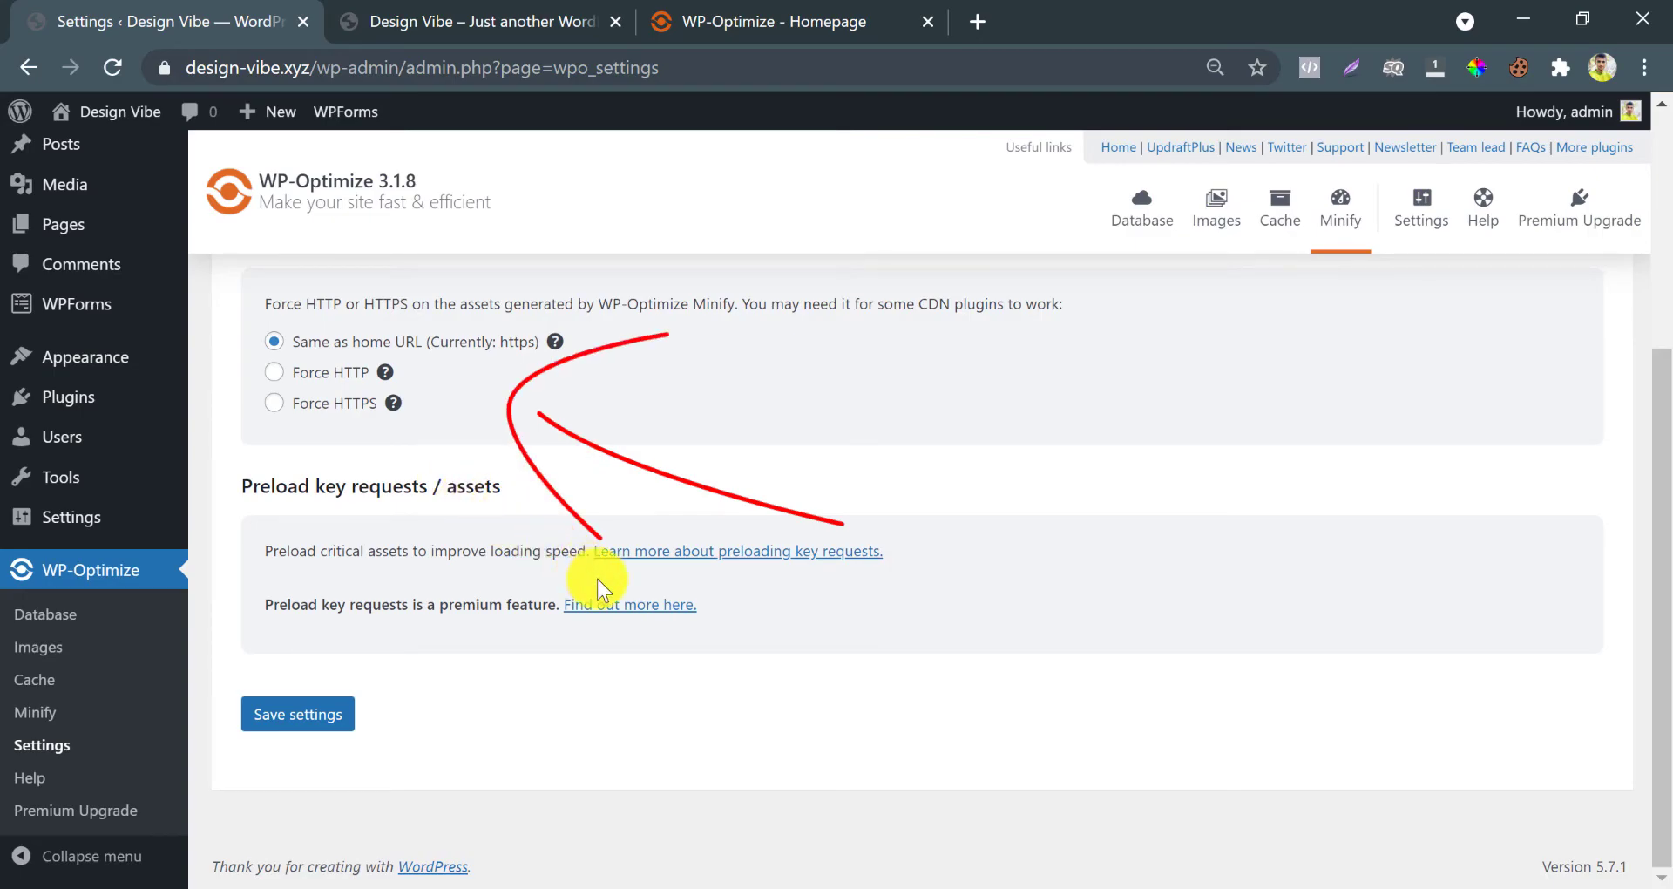
pyautogui.scroll(3, 598, 588)
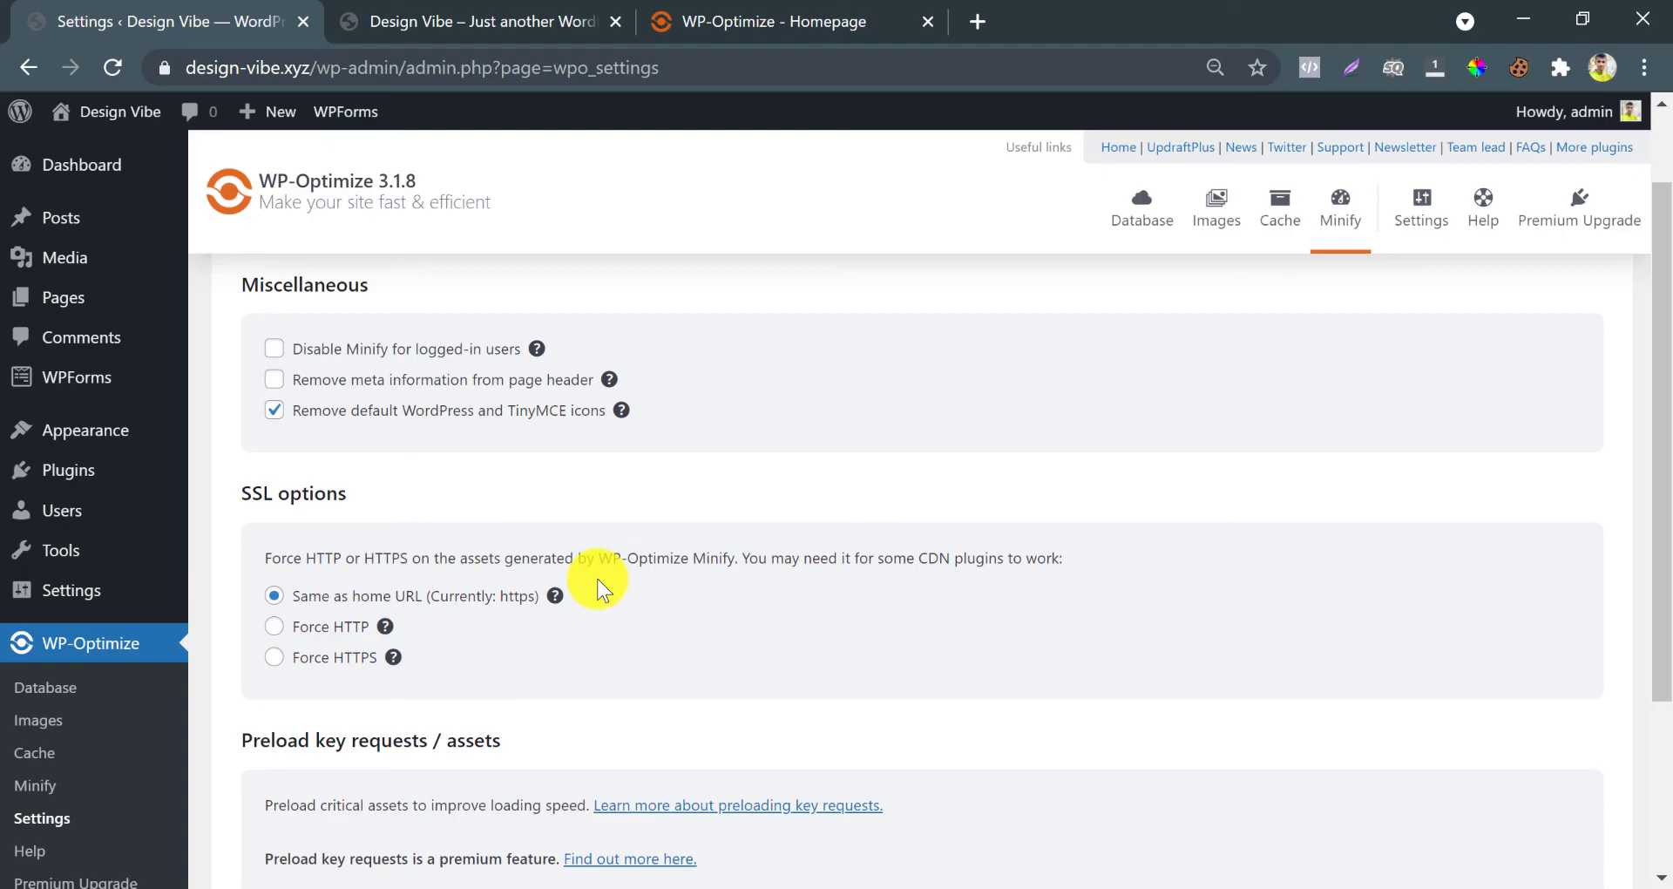
pyautogui.scroll(1, 601, 590)
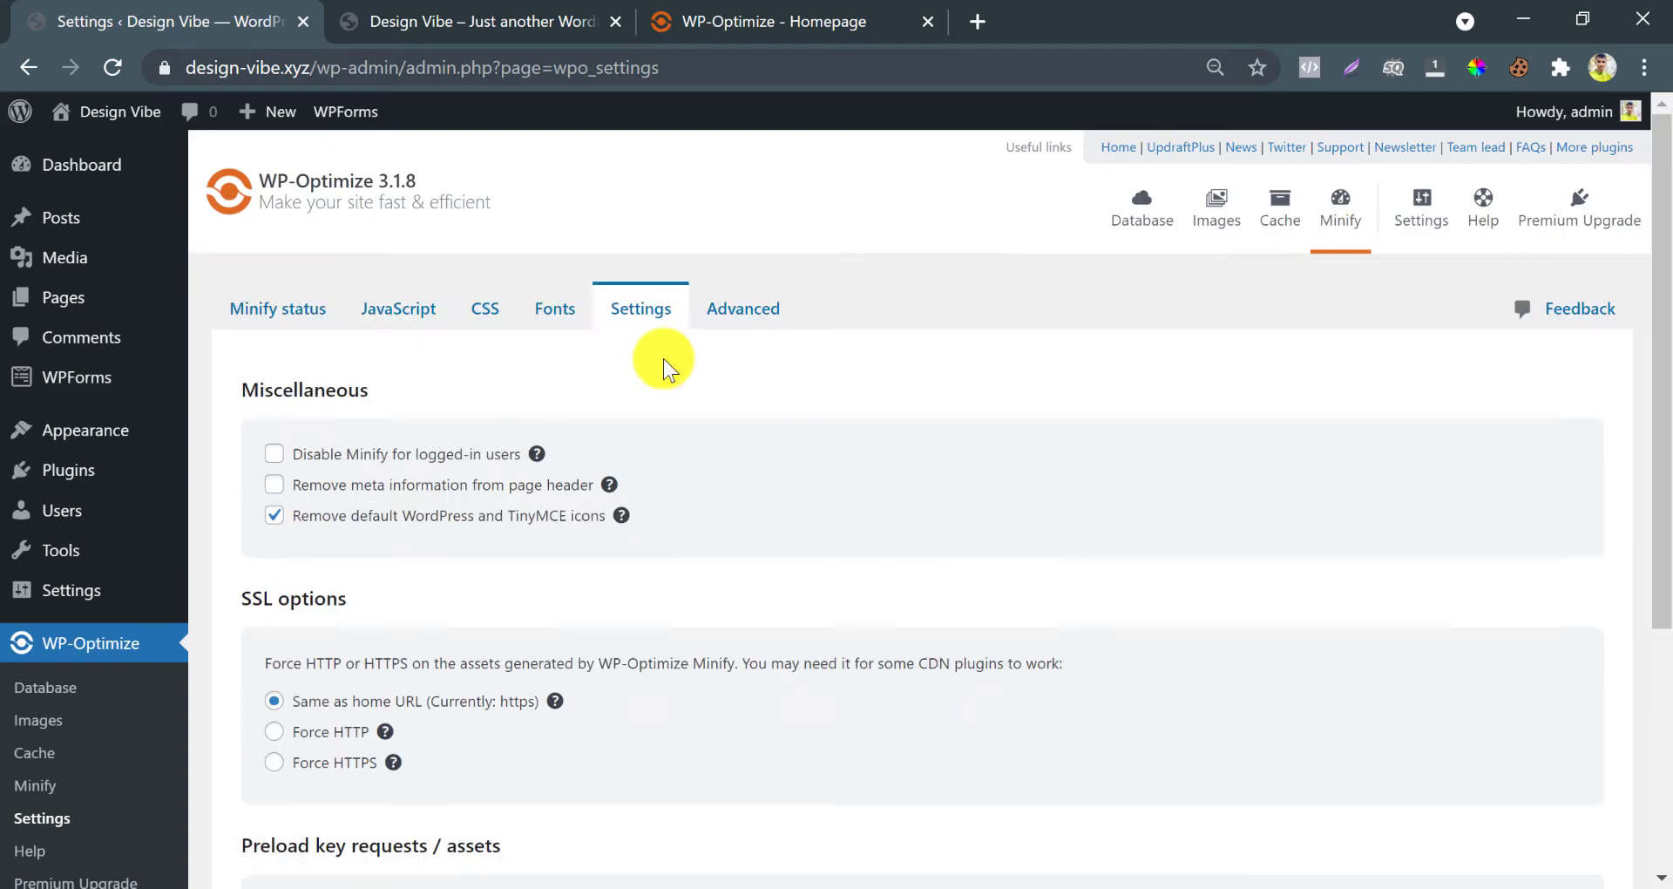
# Look over the Advanced minify options, then bring up WP-Optimize's general Settings page
pyautogui.click(723, 308)
pyautogui.scroll(-6, 701, 425)
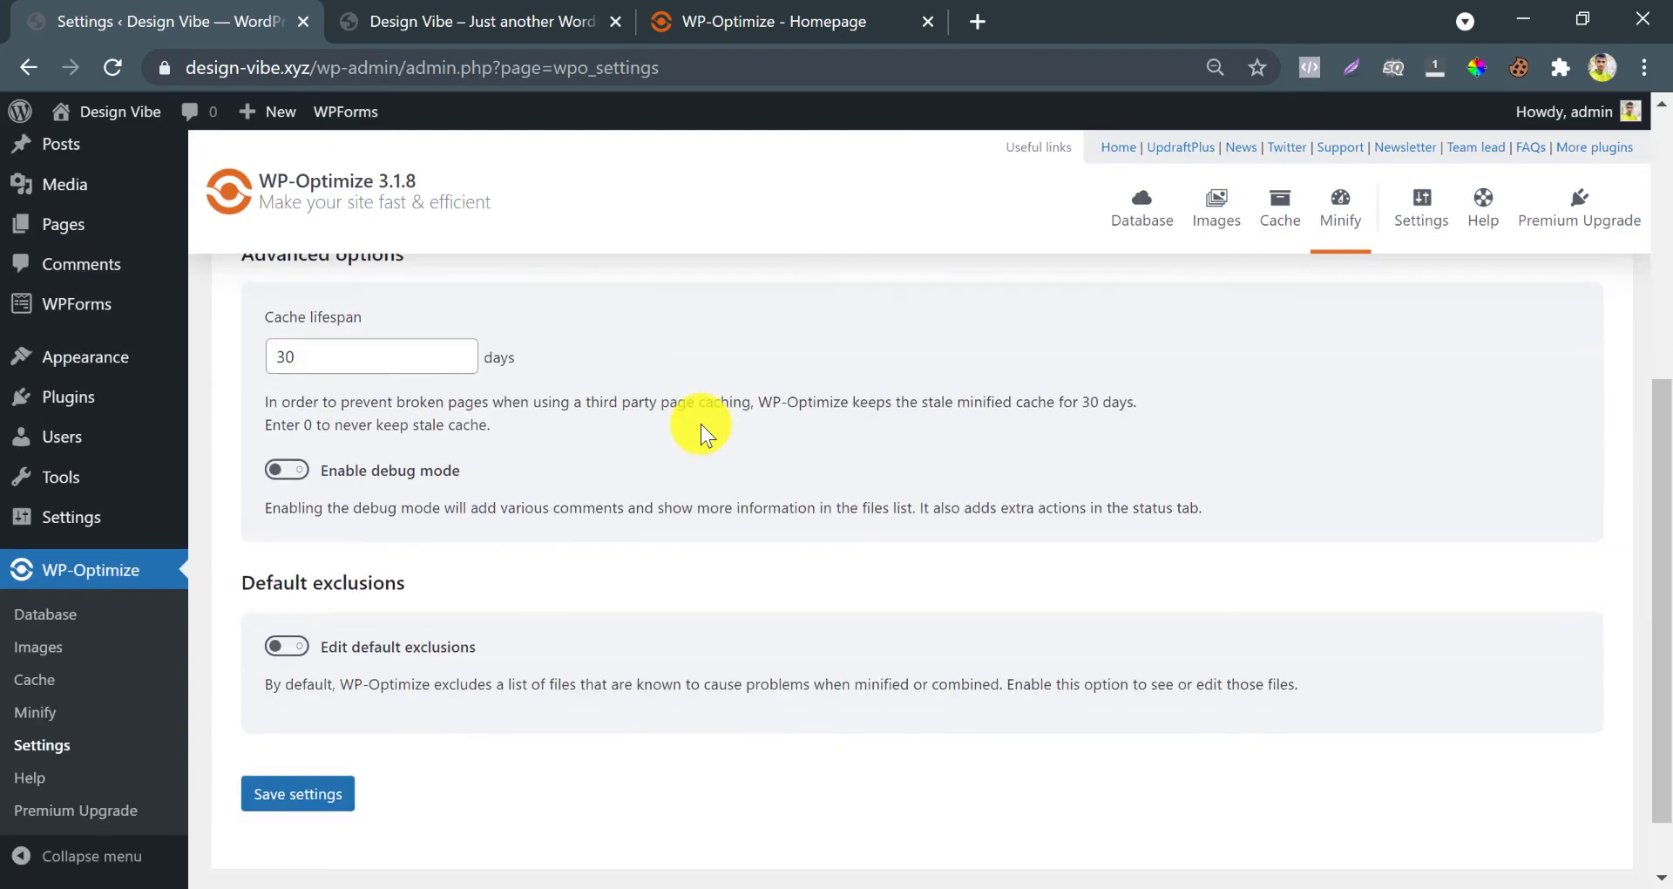
pyautogui.scroll(6, 701, 425)
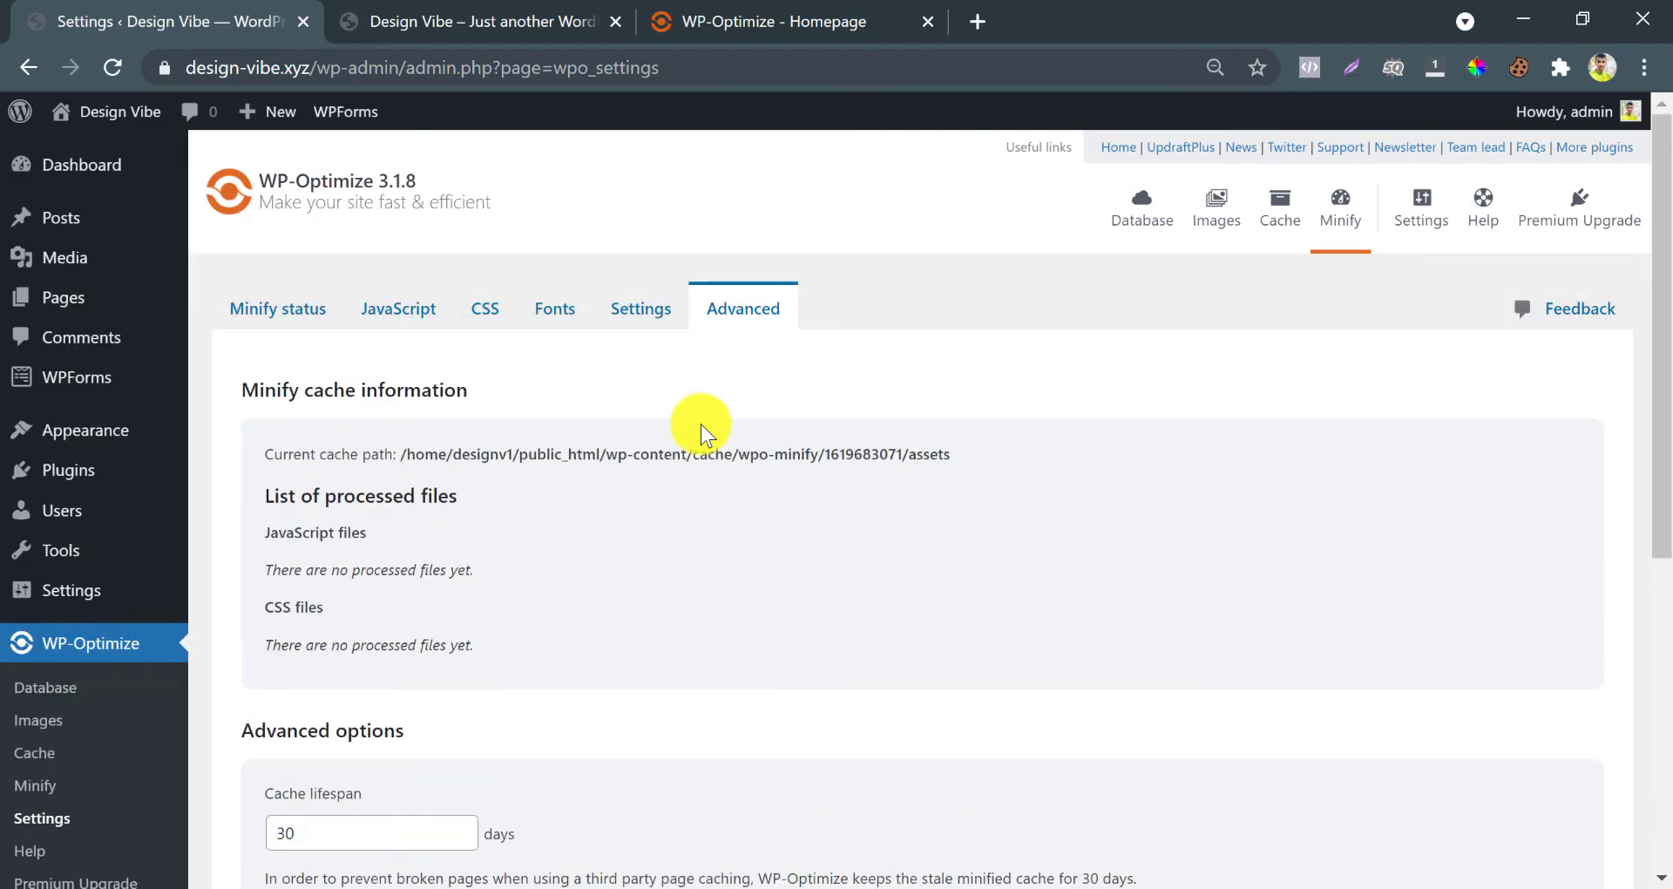
pyautogui.click(1422, 218)
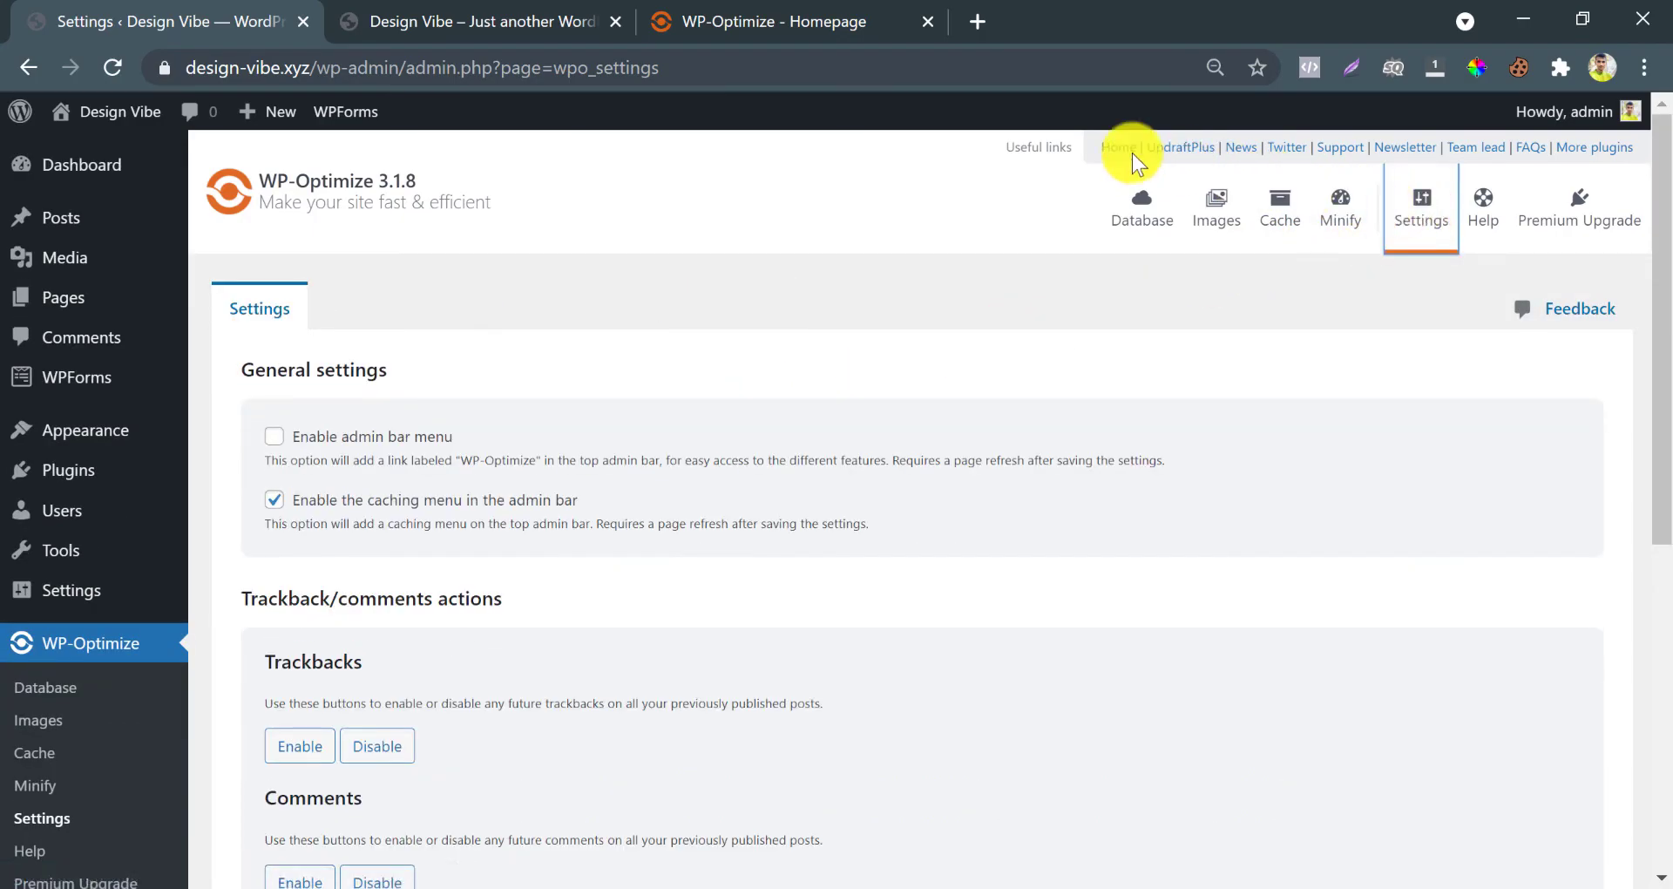
# Reload the Design Vibe homepage to check it still works, then switch to the getwpo.com tab
pyautogui.click(346, 12)
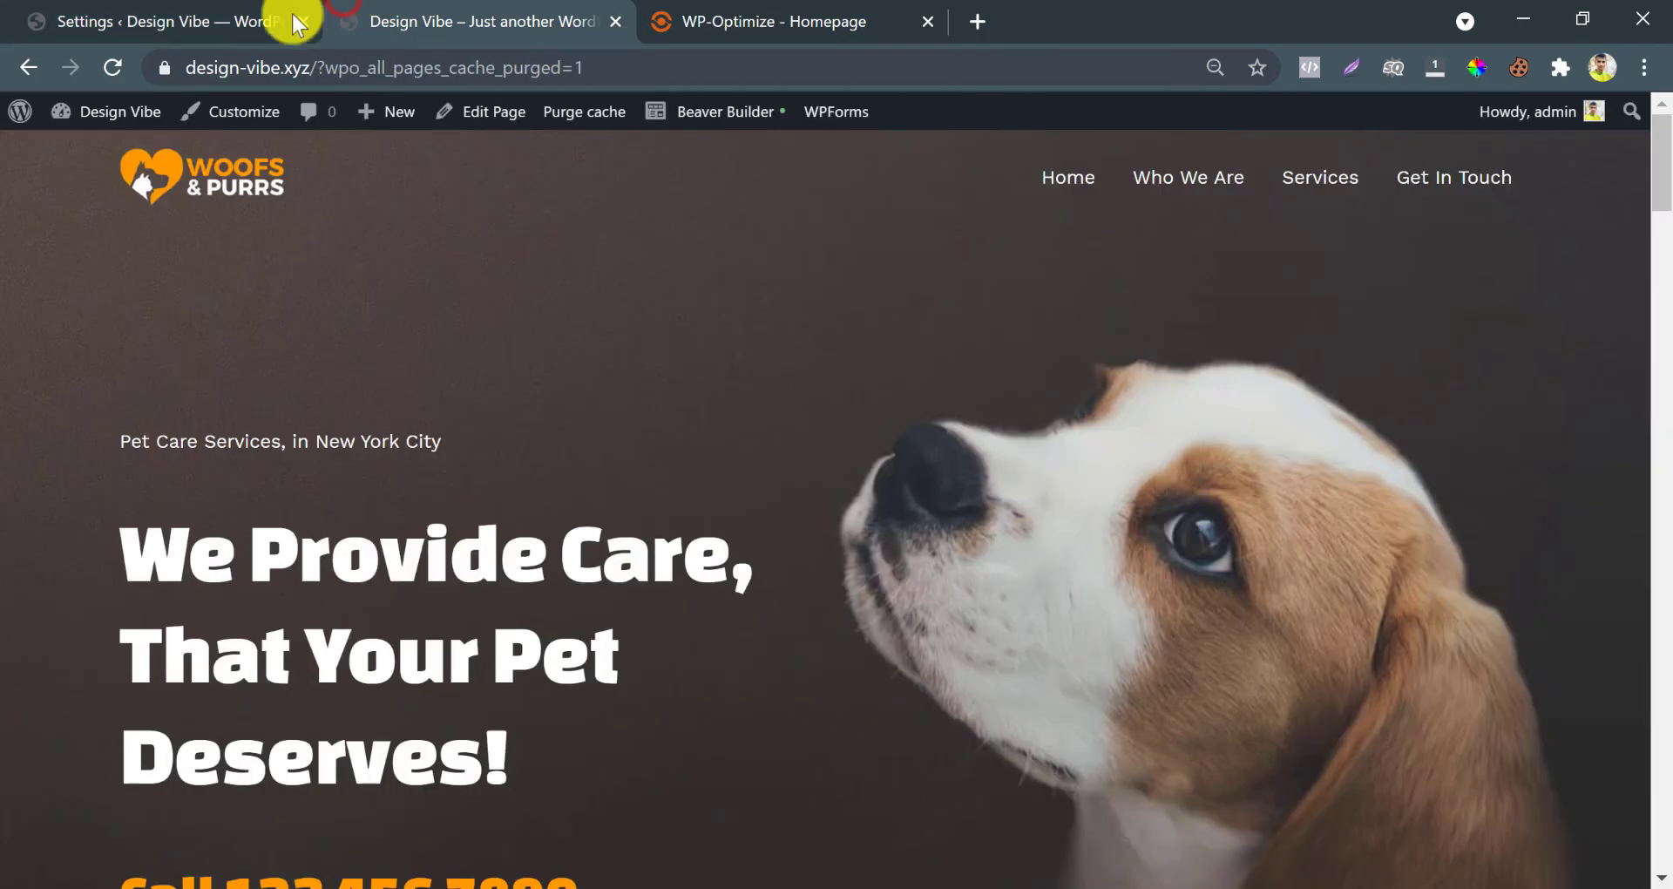
pyautogui.click(114, 66)
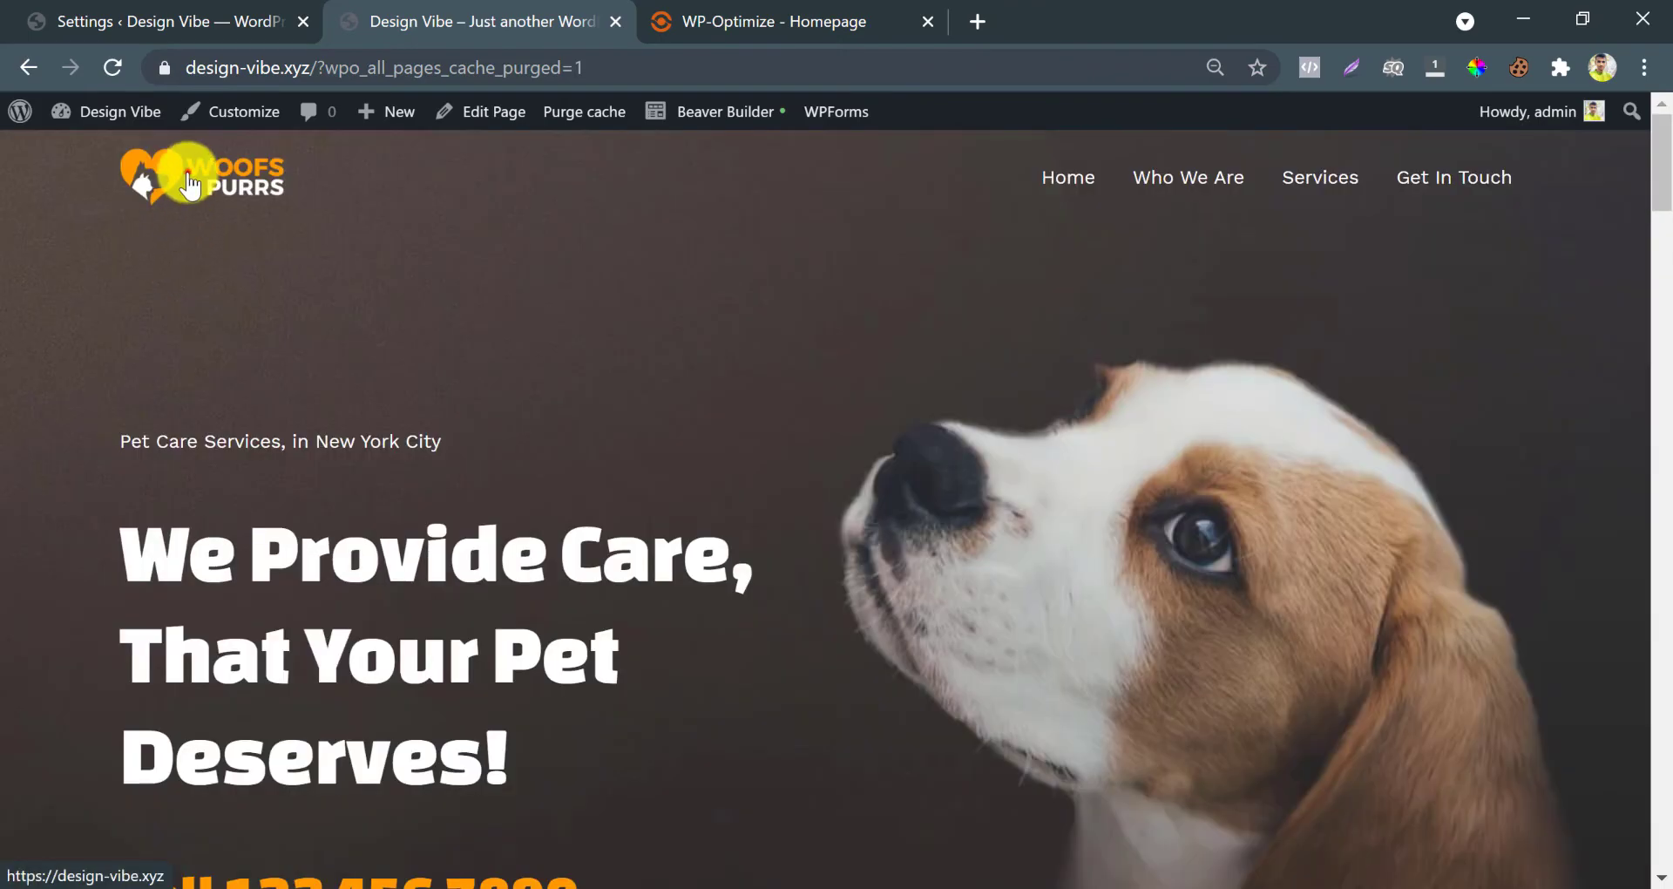
pyautogui.click(190, 184)
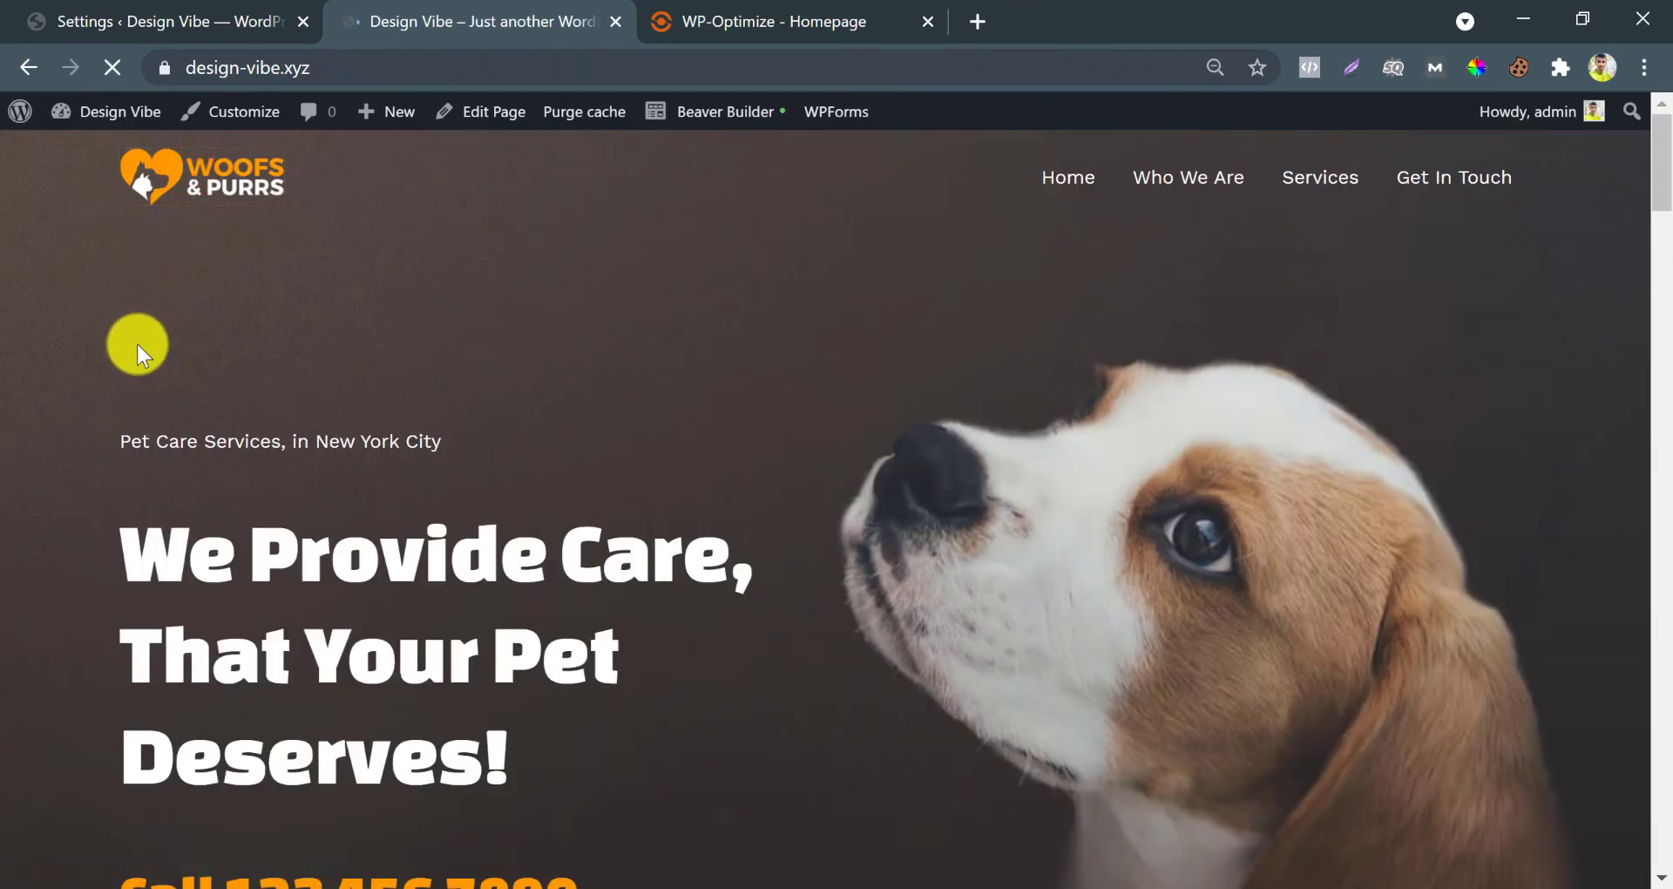
pyautogui.scroll(-20, 137, 343)
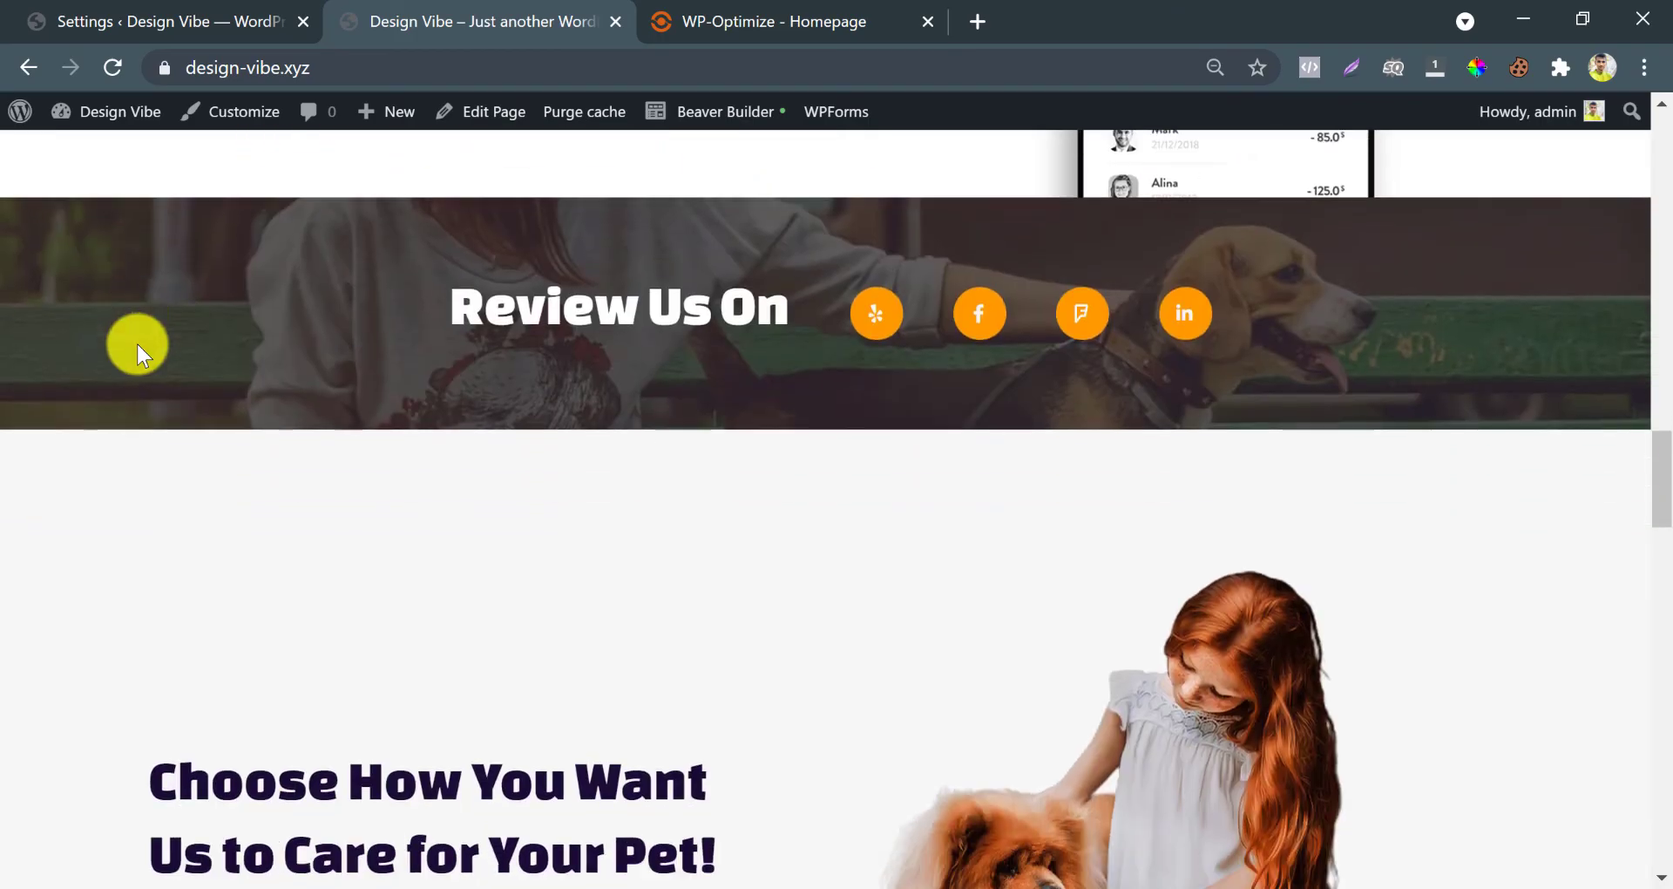
pyautogui.scroll(20, 137, 343)
pyautogui.click(123, 12)
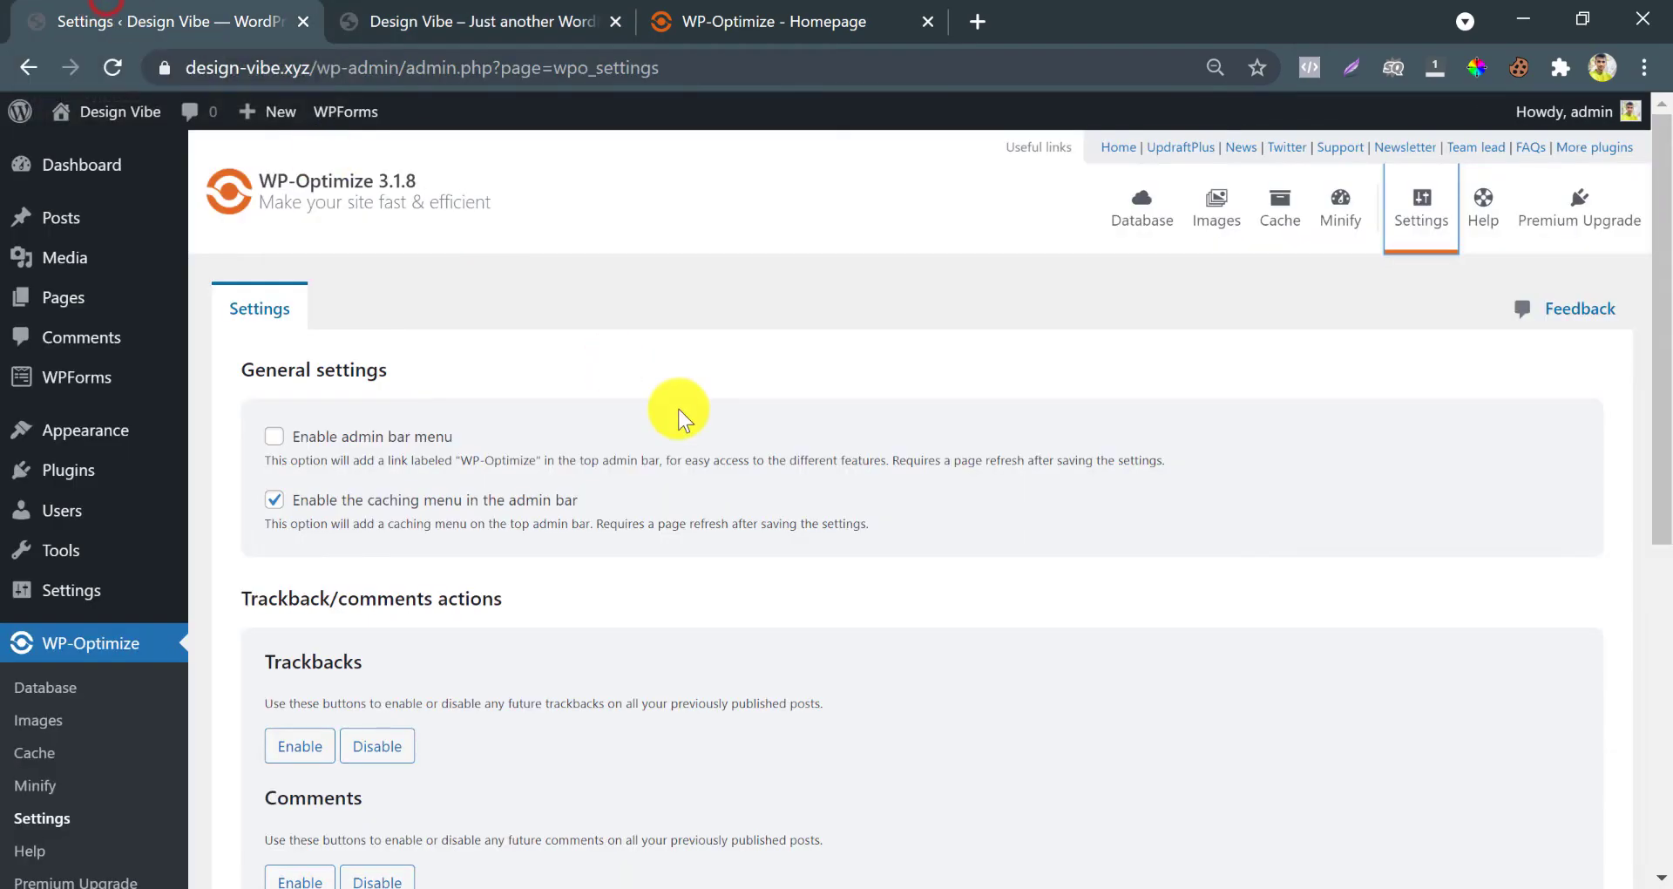
pyautogui.click(701, 12)
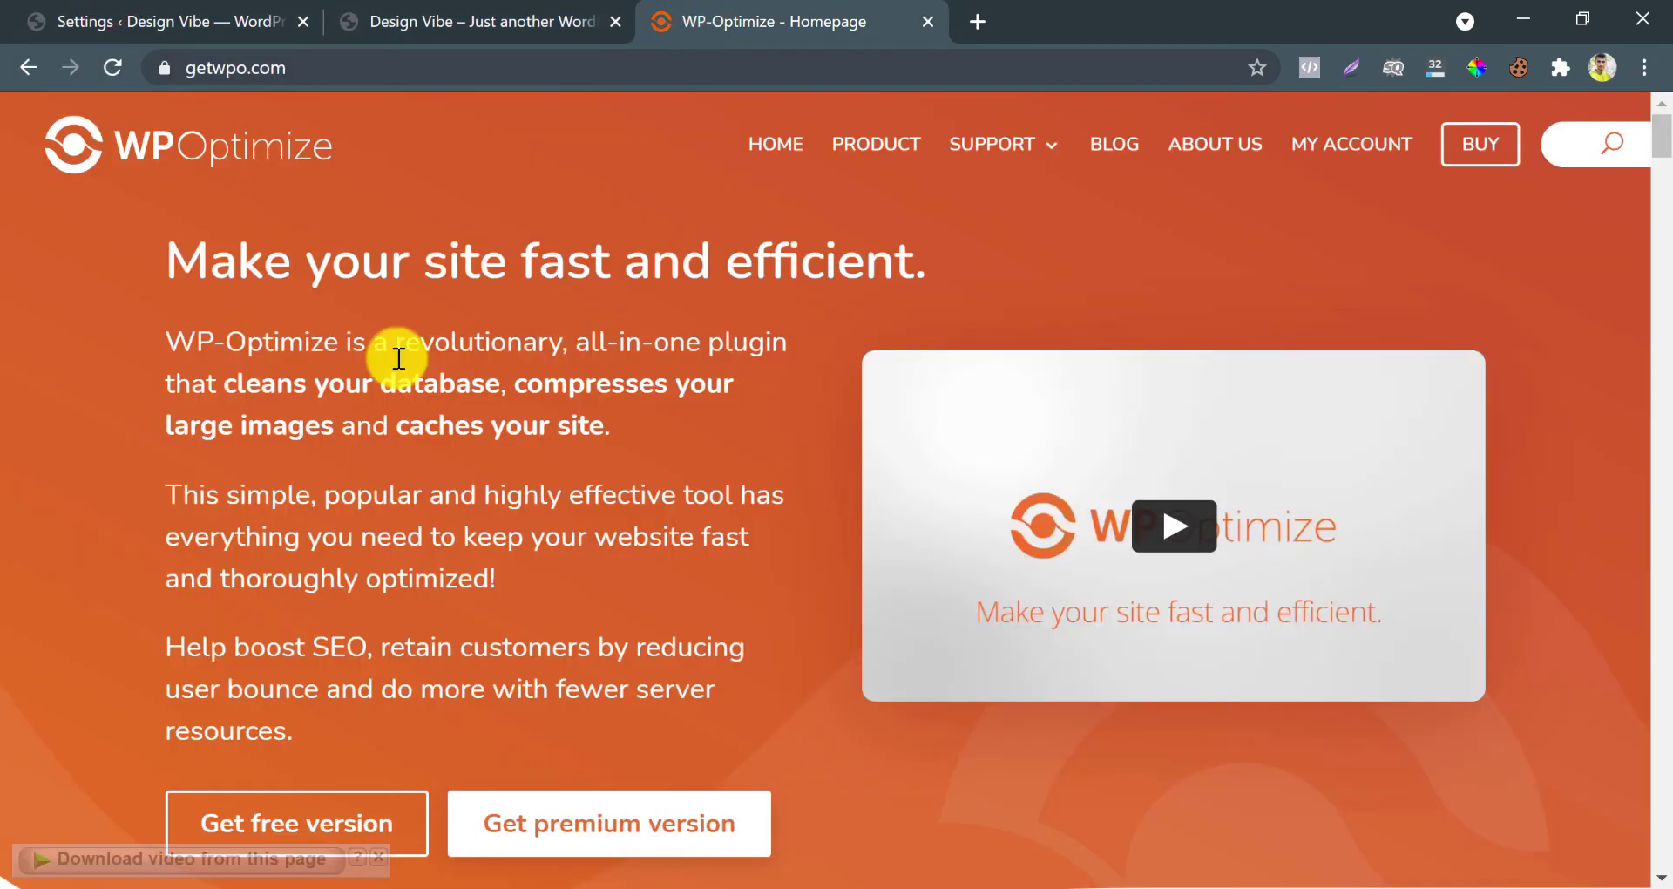